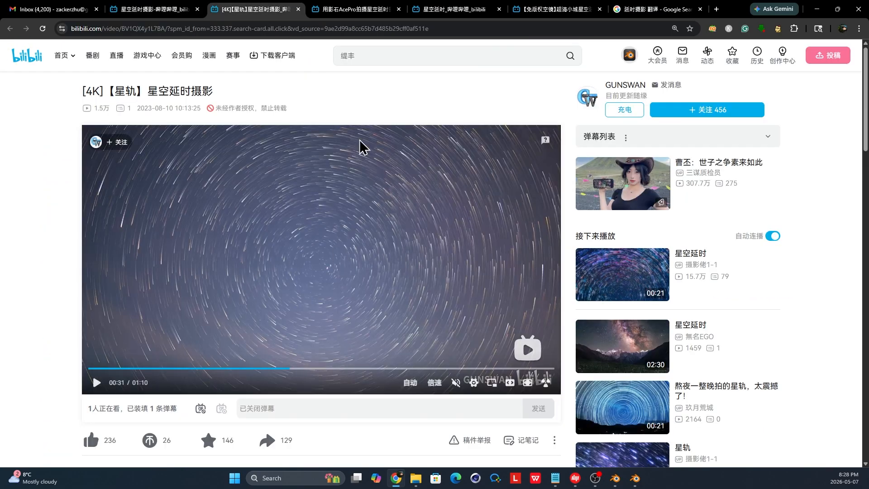
Look through the star-trail time-lapse reference videos in the open browser tabs
left_click(443, 8)
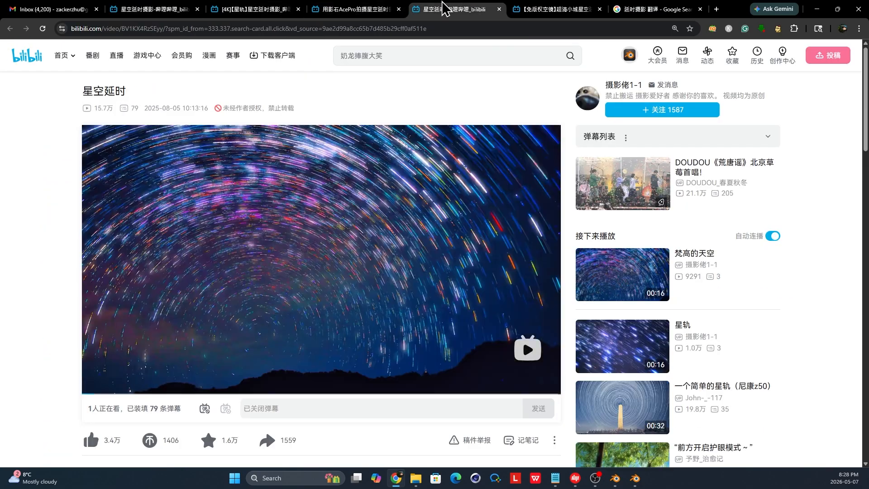
left_click(566, 8)
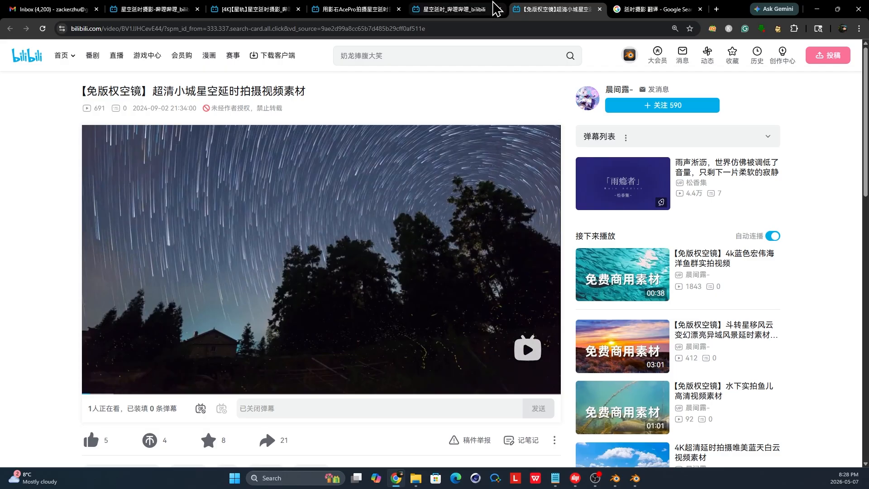
left_click(478, 7)
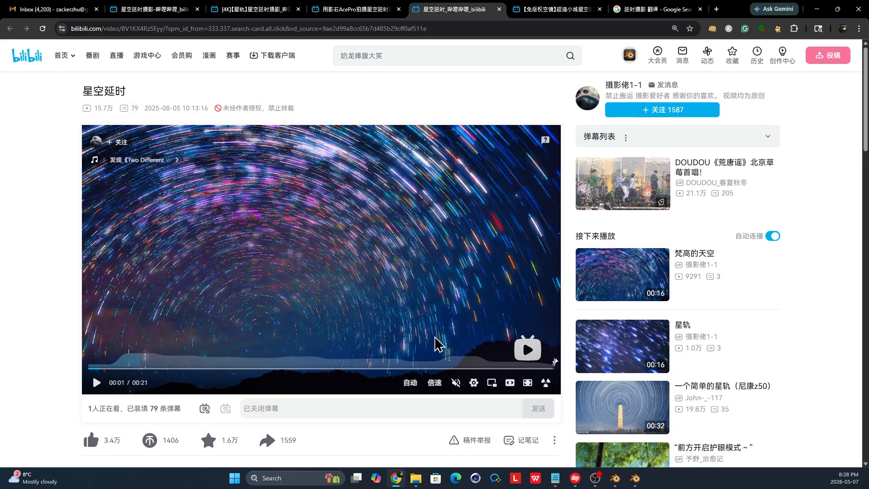
Switch to Blender and spread the Group Input and Group Output nodes apart in the geometry node tree
key("alt+Tab")
left_click_drag(231, 345, 74, 332)
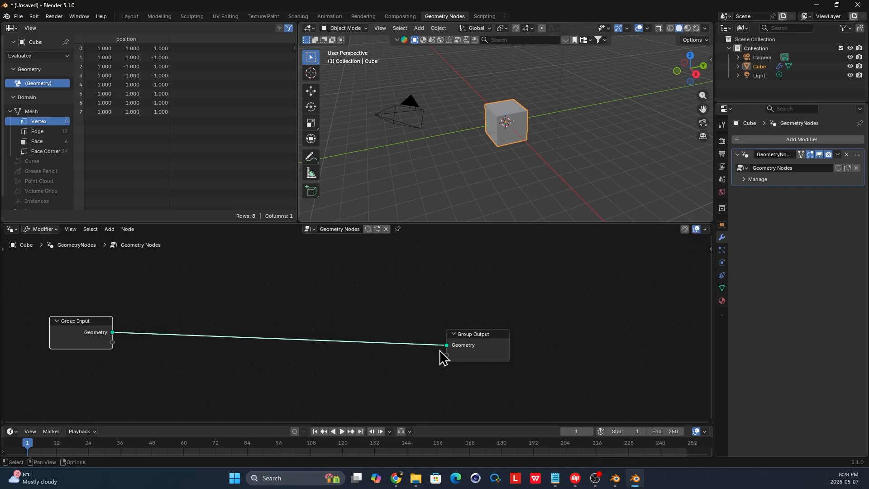
left_click_drag(466, 339, 572, 331)
Add a Mesh Circle node and connect its Mesh output to the Group Output's Geometry input
scroll(492, 333, "up", 1)
key("shift+a")
type("c")
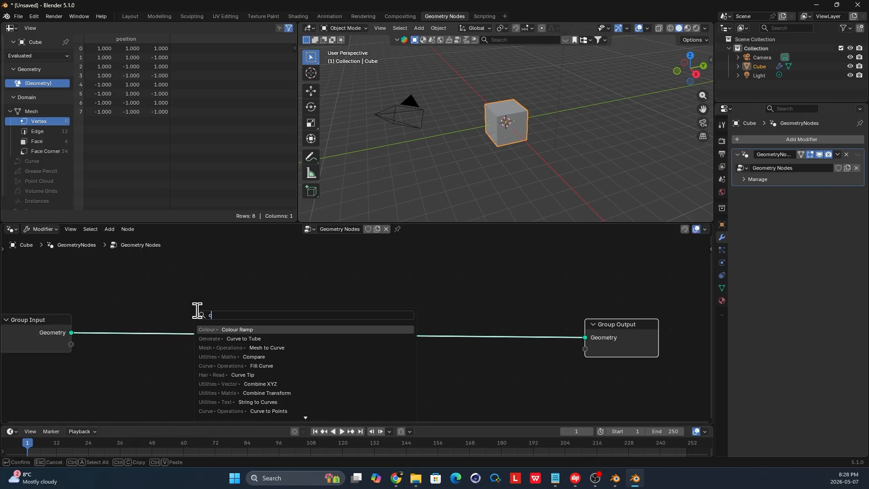
type("ir")
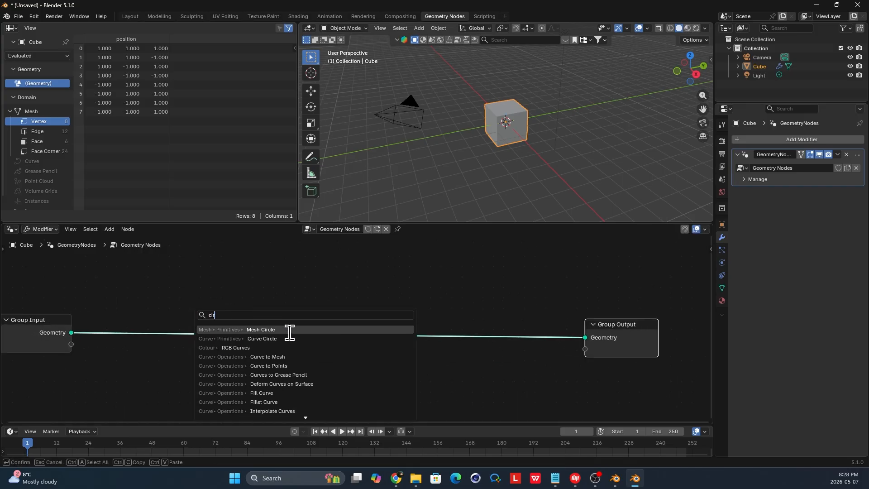
left_click(289, 329)
left_click(245, 308)
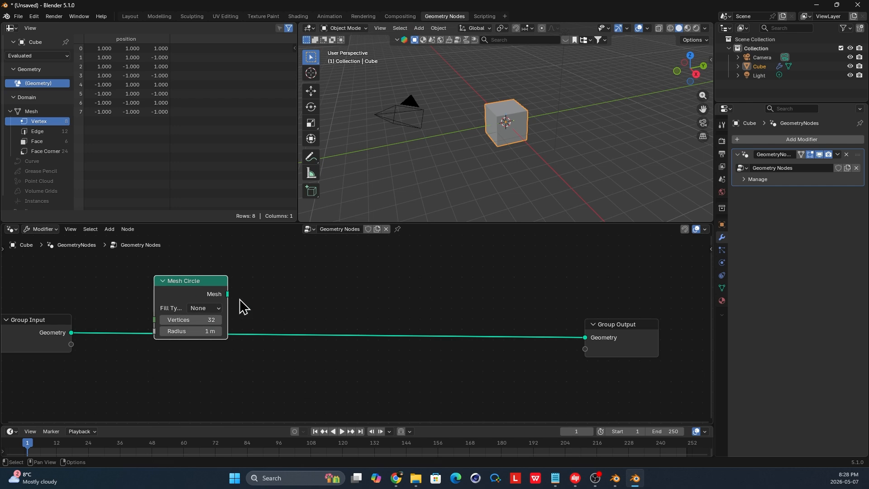
left_click_drag(232, 295, 589, 340)
left_click_drag(190, 300, 181, 307)
scroll(529, 131, "up", 5)
middle_click_drag(526, 138, 546, 156)
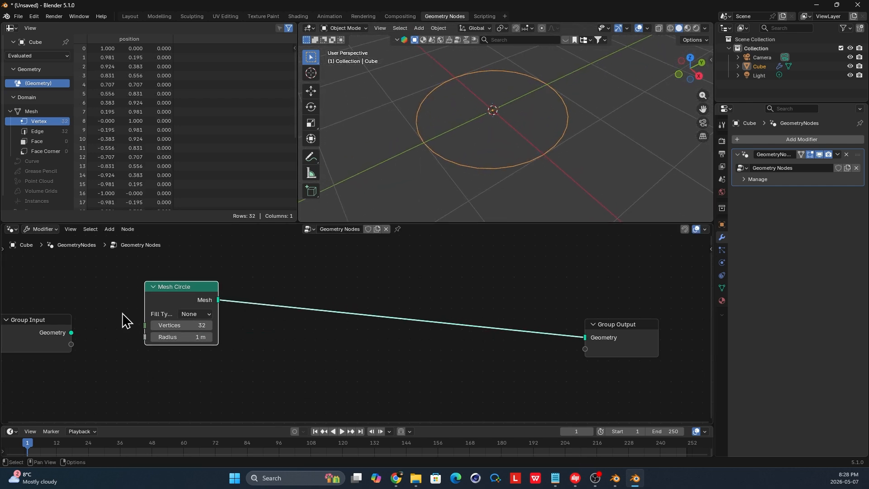
Set the Mesh Circle node's fill type to Triangles
left_click_drag(169, 296, 157, 317)
left_click(157, 316)
scroll(225, 355, "up", 2)
left_click(158, 335)
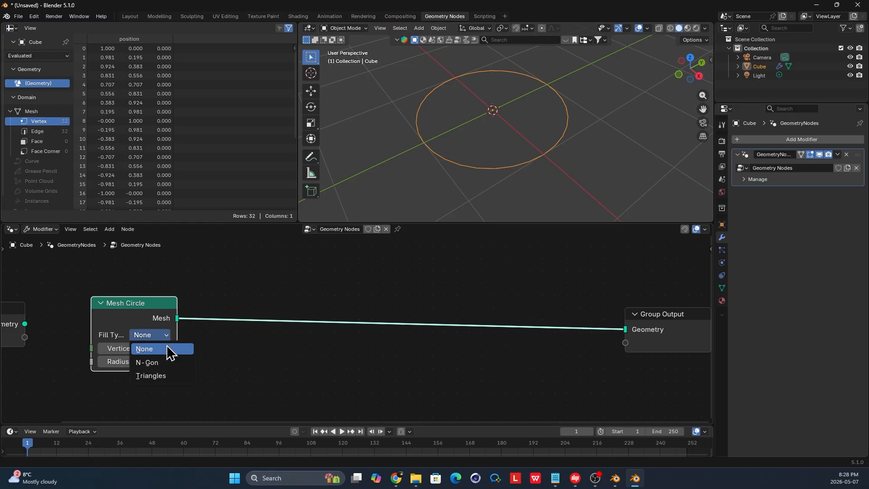
left_click(163, 377)
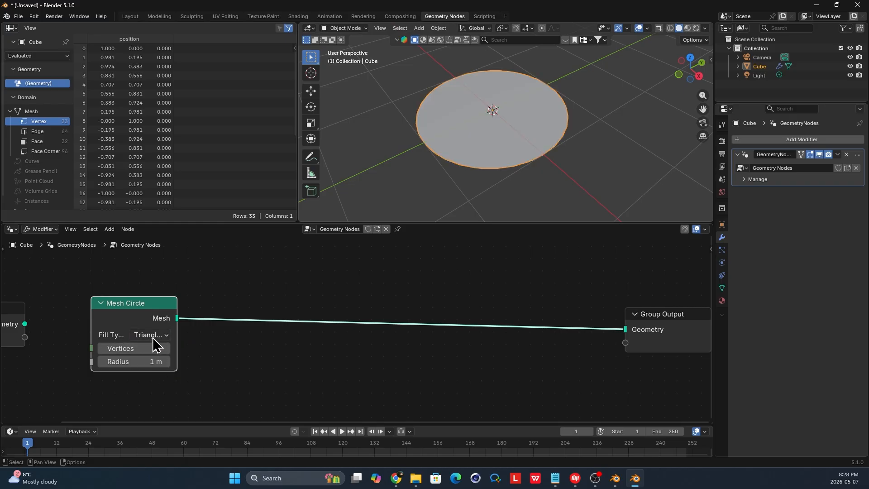
Insert a Distribute Points on Faces node on the link between Mesh Circle and Group Output
scroll(176, 304, "down", 3)
scroll(181, 306, "up", 1)
left_click(169, 311)
scroll(178, 300, "down", 1)
key("shift+a")
type("distr")
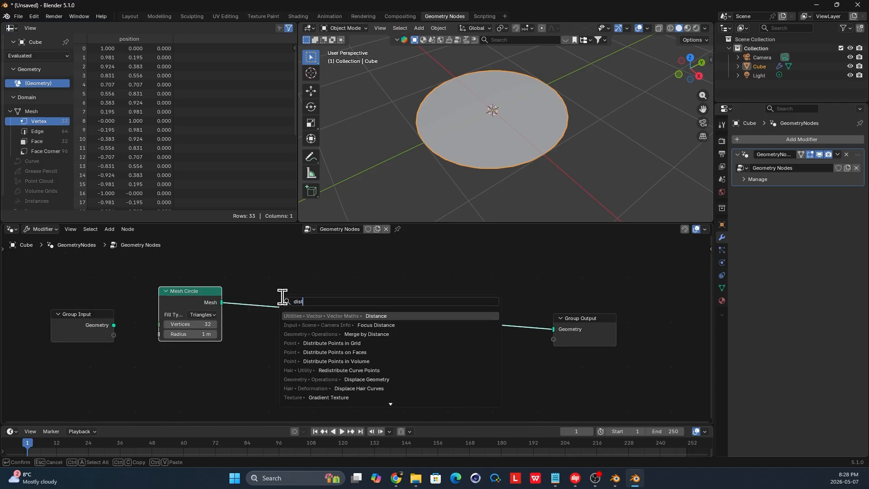
left_click(375, 325)
scroll(375, 326, "up", 1)
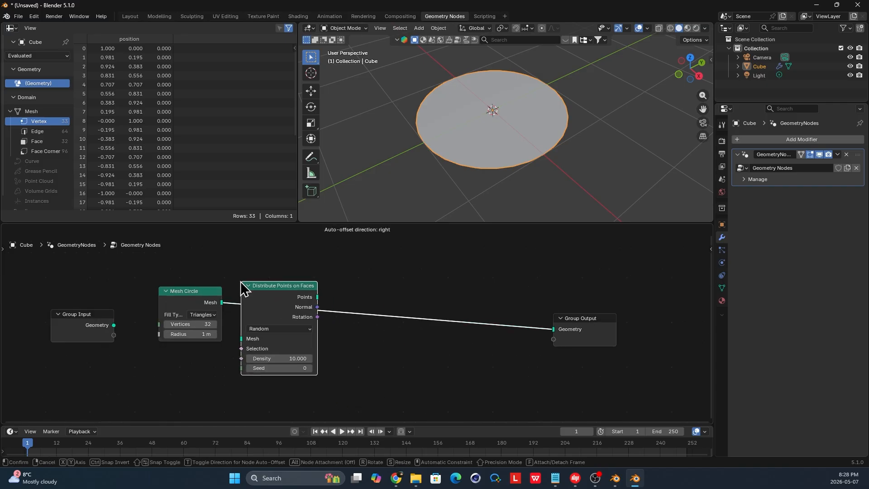
left_click(233, 284)
Set the point distribution density to 100
left_click(280, 358)
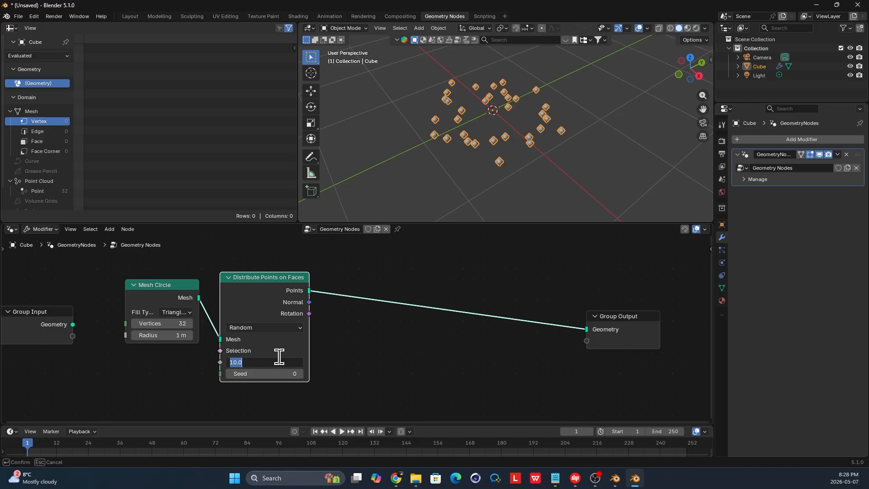
key("Return")
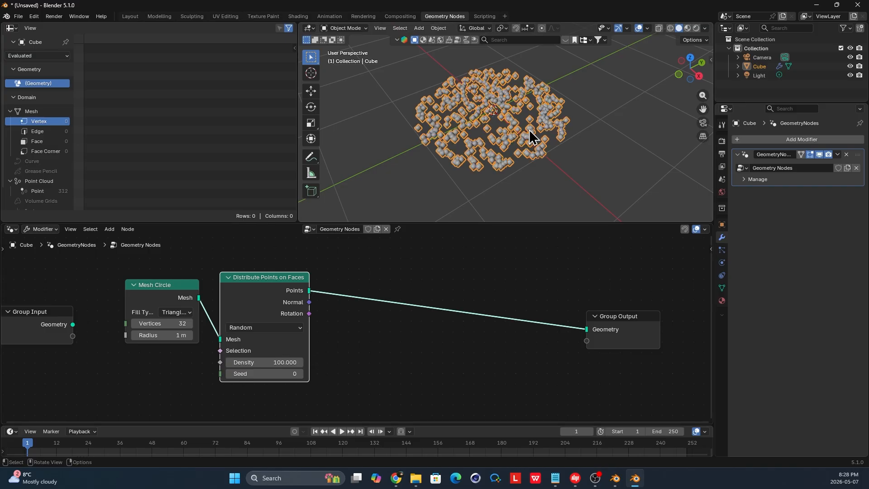
middle_click_drag(520, 102, 518, 85)
scroll(453, 316, "down", 4)
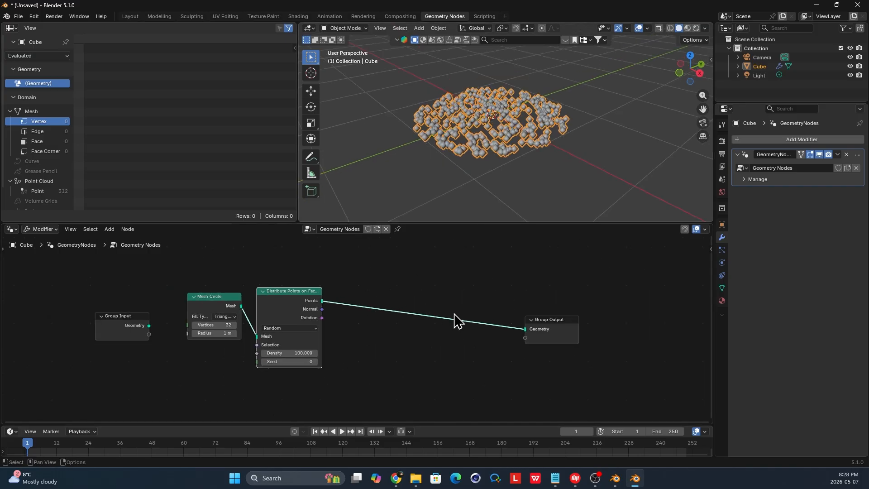
Move the Group Output node farther away from Distribute Points on Faces to make room for more nodes
middle_click_drag(456, 316, 404, 304)
left_click_drag(534, 319, 630, 307)
left_click_drag(499, 324, 635, 316)
scroll(299, 295, "up", 2)
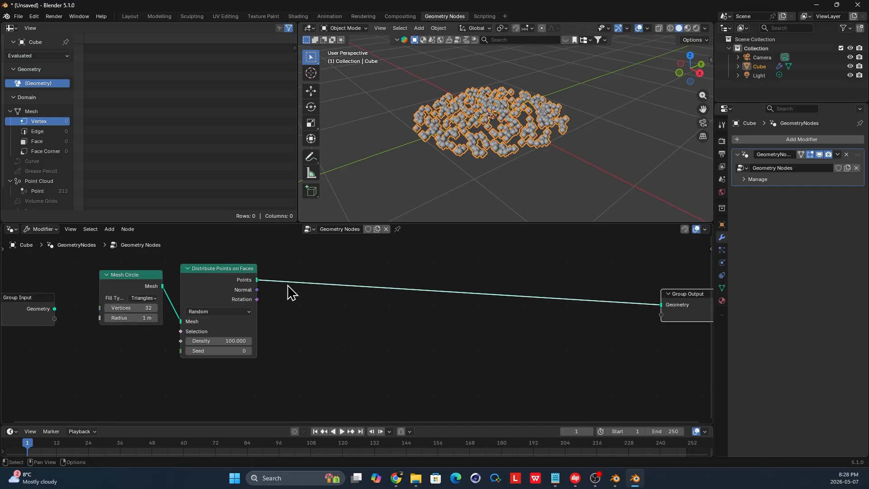
middle_click_drag(457, 132, 430, 156)
middle_click_drag(483, 129, 489, 127)
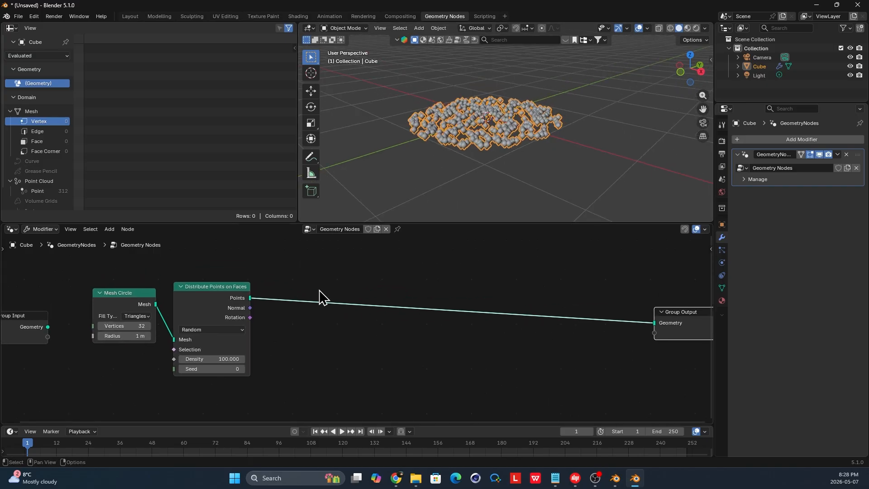
Insert a Transform Geometry node between Distribute Points on Faces and Group Output
key("shift+a")
type("trans")
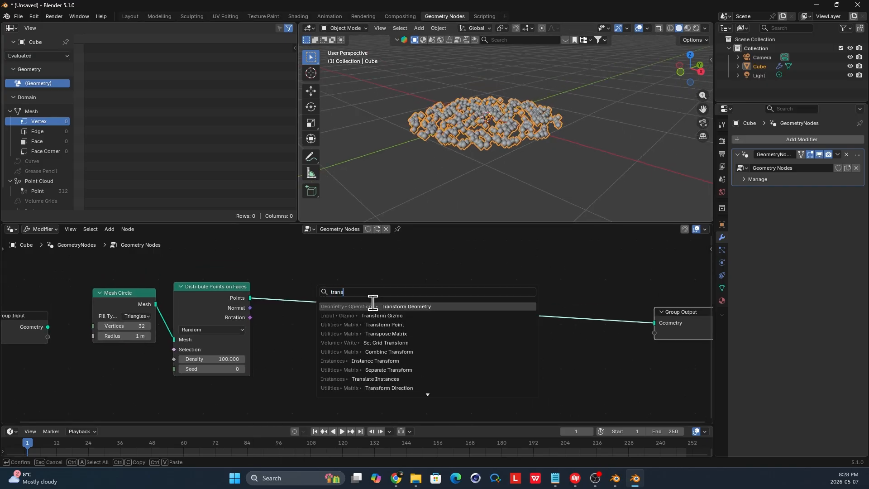
left_click(373, 304)
left_click(313, 295)
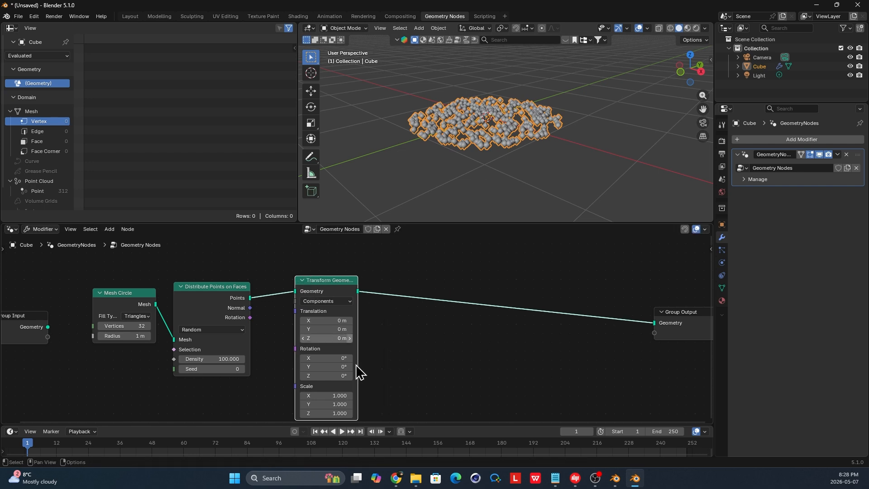
Set the Transform Geometry node's X rotation to 90° to stand the point disc upright
left_click_drag(340, 361, 345, 362)
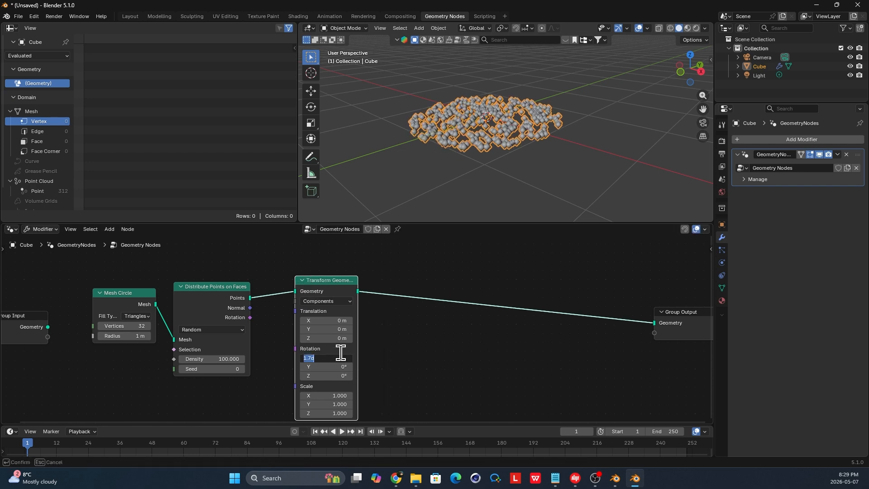
key("Return")
middle_click_drag(513, 156, 543, 122)
middle_click_drag(506, 153, 498, 155)
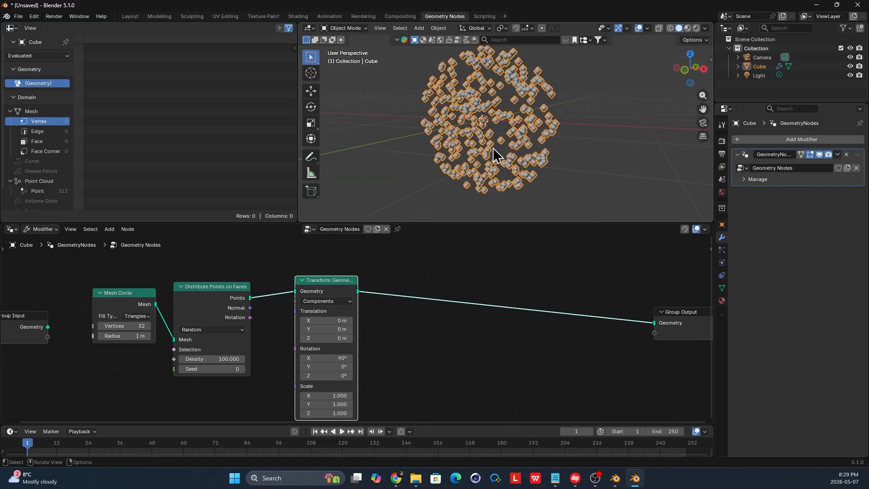
scroll(394, 377, "up", 1)
Widen the gap between Transform Geometry and Distribute Points on Faces, and undo the stray edit that follows
middle_click_drag(388, 376, 371, 351)
scroll(364, 340, "down", 1)
left_click_drag(323, 278, 337, 280)
scroll(338, 323, "up", 1)
left_click_drag(360, 334, 401, 334)
key("ctrl+z")
scroll(402, 340, "down", 1)
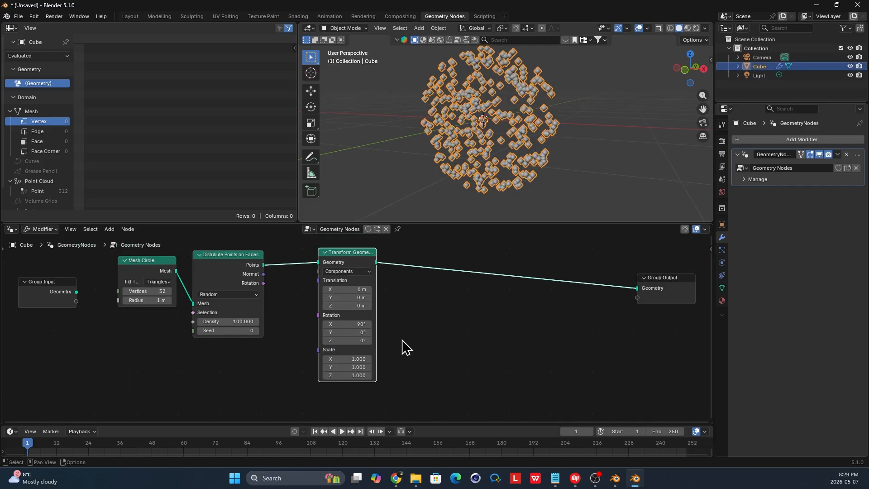
Add a Combine XYZ node linked to Transform Geometry's Rotation input and place it below the Distribute Points on Faces node
middle_click_drag(345, 340, 365, 324)
scroll(365, 325, "up", 1)
left_click_drag(279, 356, 280, 356)
type("comb")
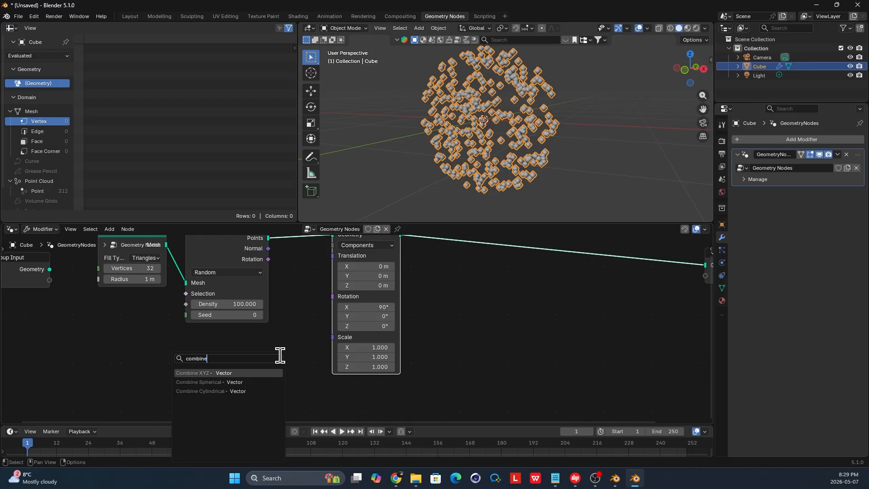
type("ine")
key("Return")
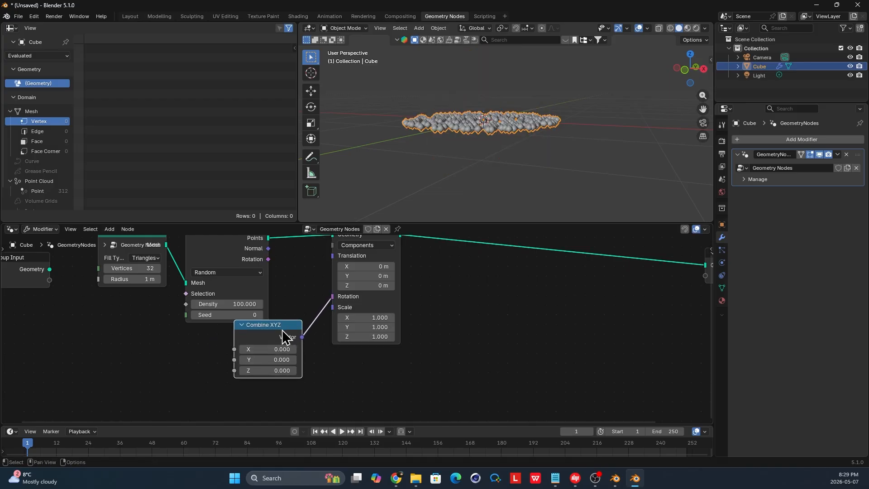
left_click(282, 365)
Cut the link between Combine XYZ and the Rotation input to check the rotation fields, and reconnect it
scroll(343, 320, "up", 3)
middle_click_drag(342, 316, 337, 373)
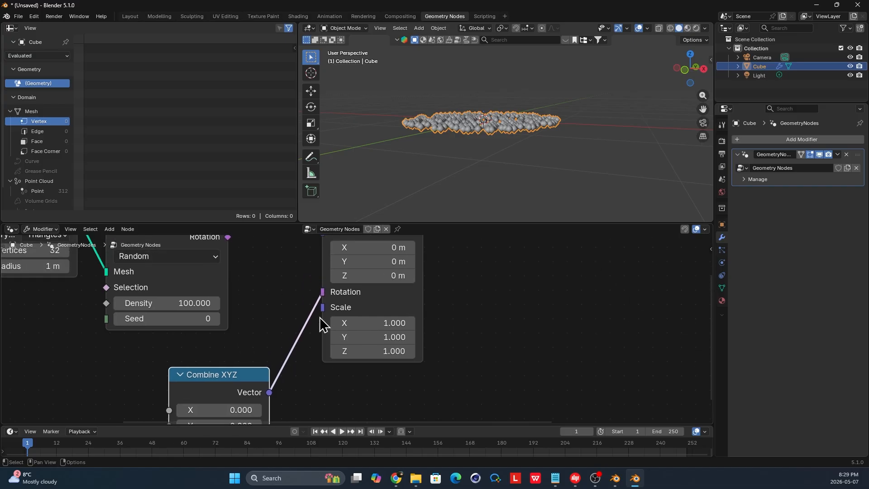
right_click_drag(322, 363, 323, 362, "ctrl")
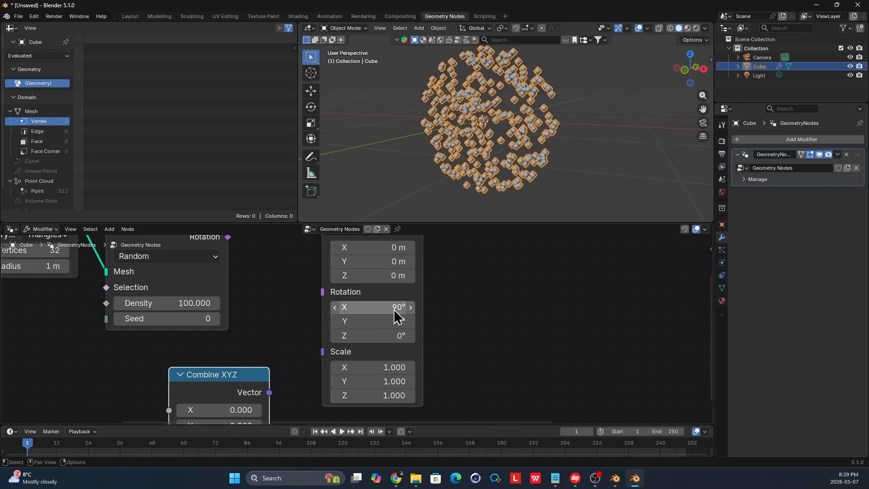
middle_click_drag(396, 316, 396, 288)
left_click_drag(271, 371, 325, 271)
scroll(275, 346, "down", 1)
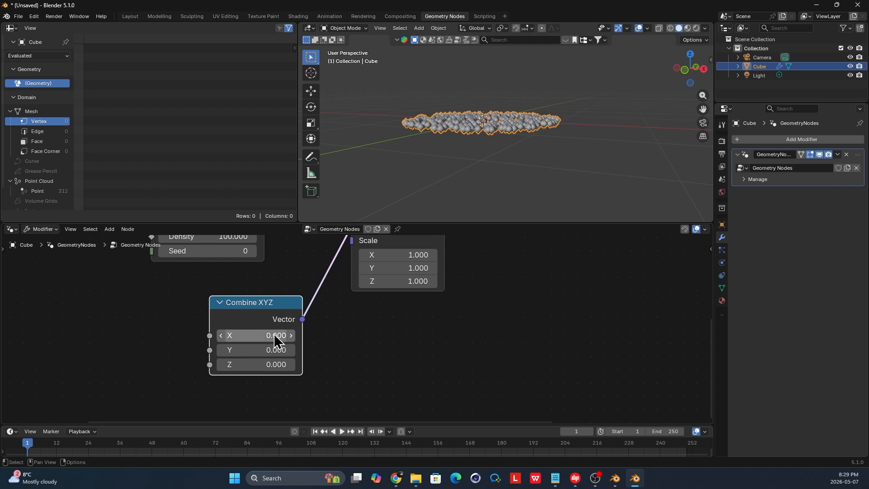
Set the X value of Combine XYZ to pi/2
scroll(273, 333, "up", 1)
left_click(250, 341)
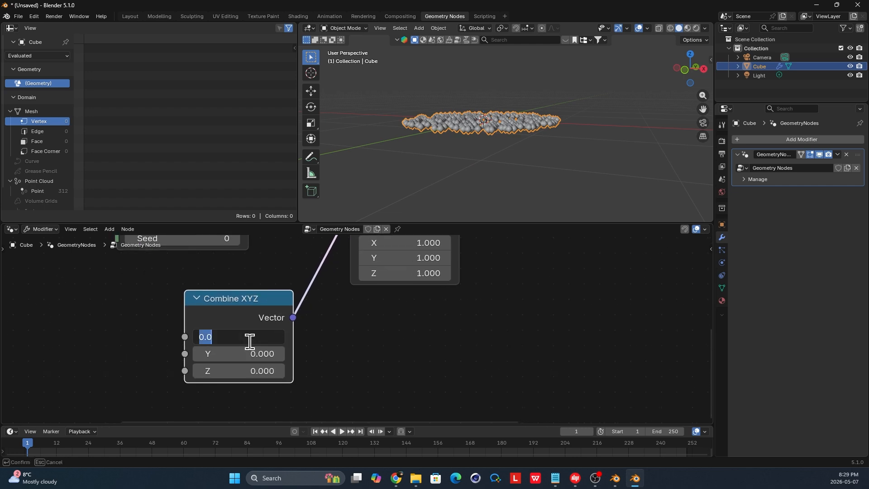
type("pi/2")
key("Return")
middle_click_drag(491, 206, 471, 185)
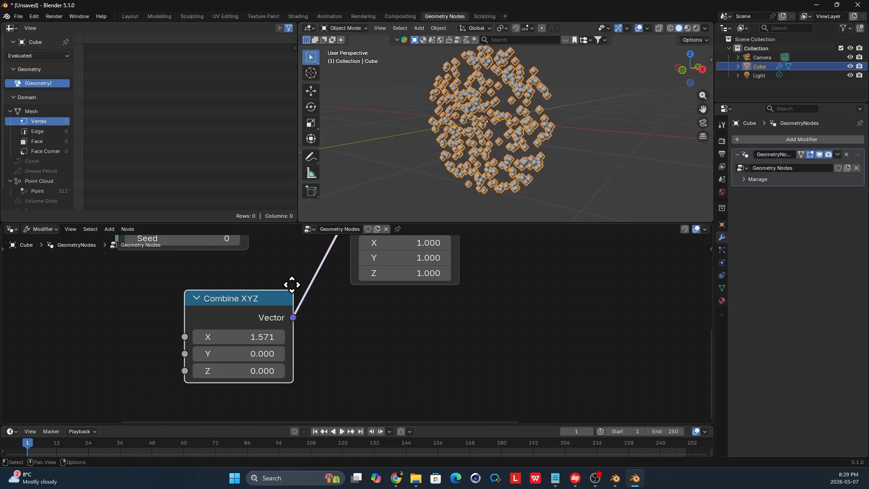
Drive the Y input of Combine XYZ with the Seconds output of a new Scene Time node and play the animation
middle_click_drag(292, 284, 423, 288)
scroll(314, 303, "down", 5)
left_click_drag(390, 315, 396, 316)
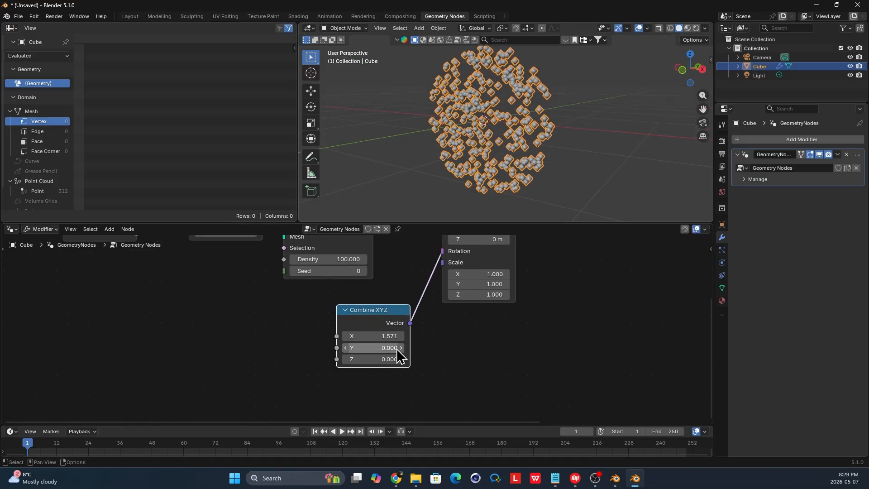
key("shift+a")
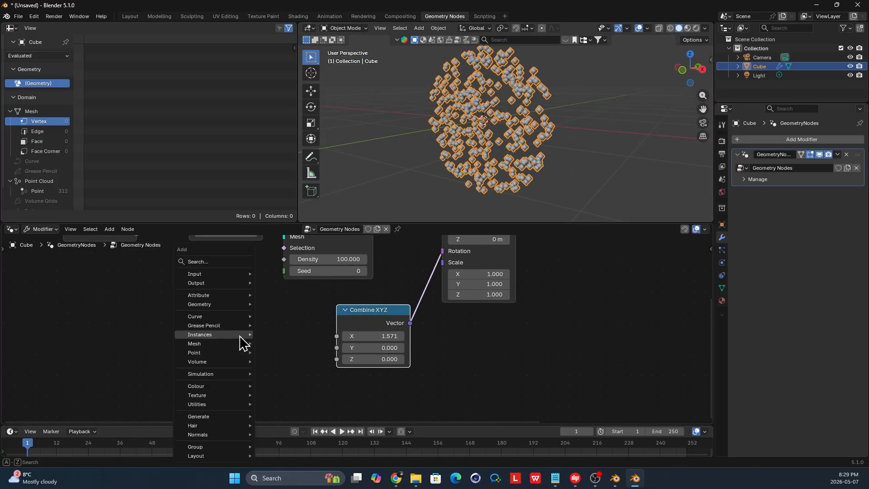
type("sce")
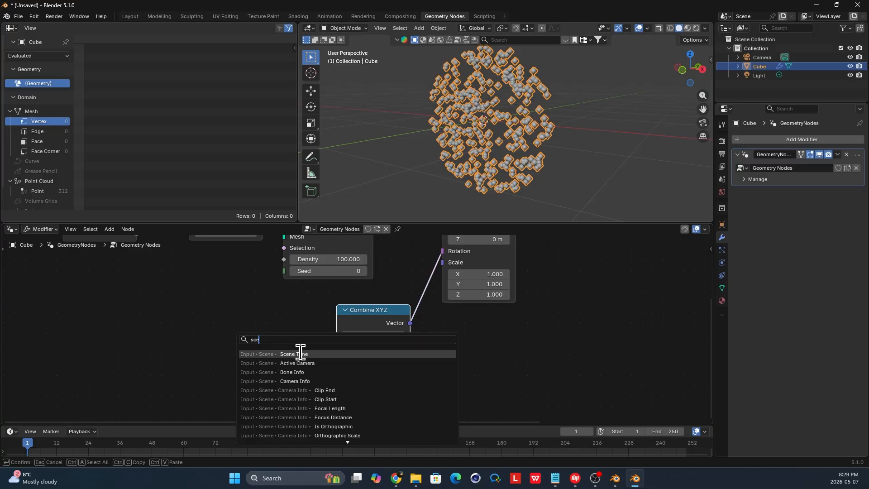
left_click(300, 353)
left_click(185, 355)
left_click_drag(236, 363, 336, 347)
key("space")
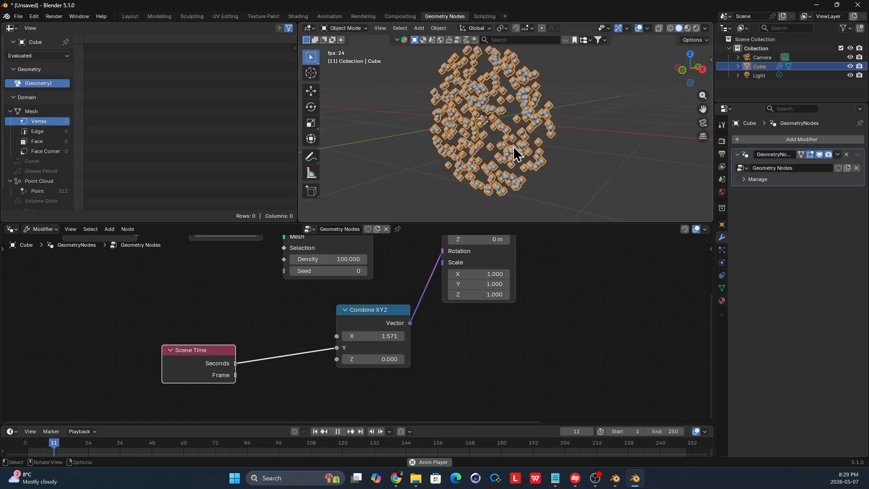
Insert a Math node set to Multiply between Scene Time's Seconds output and the Y input of Combine XYZ
left_click_drag(210, 350, 185, 343)
key("shift+a")
mouse_move(214, 349)
type("add")
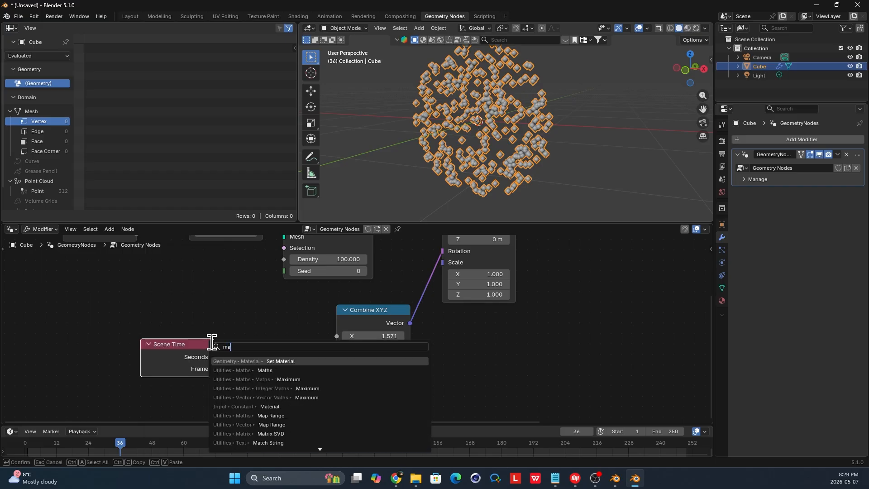
key("Return")
left_click(254, 357)
left_click(254, 361)
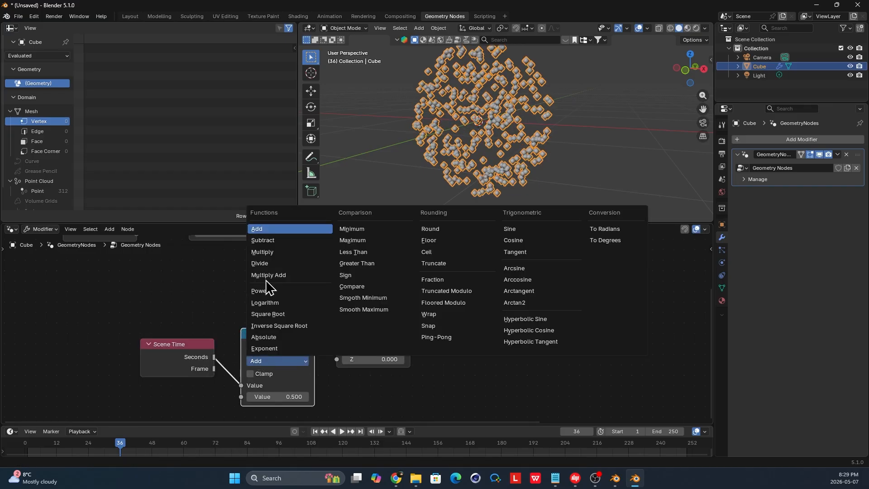
left_click(270, 253)
scroll(254, 339, "down", 2, "shift")
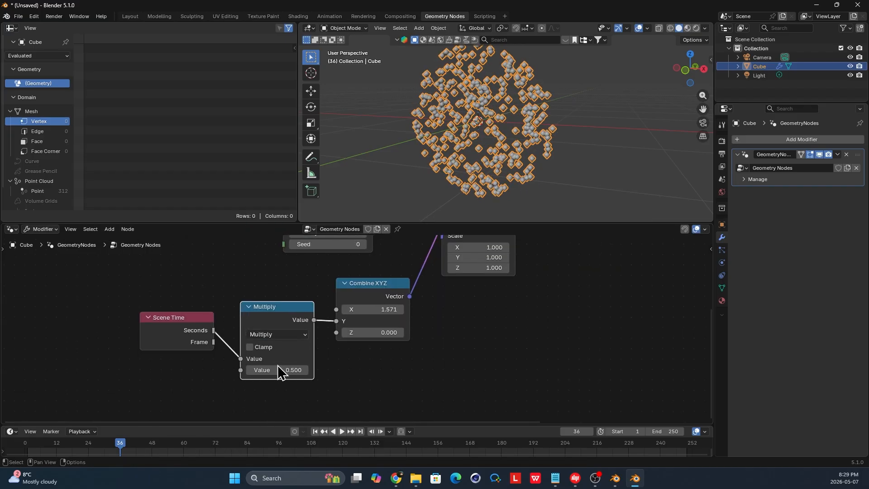
Set the Multiply node's value to 0.1 and play the animation to check the slower rotation
left_click_drag(286, 307, 281, 296)
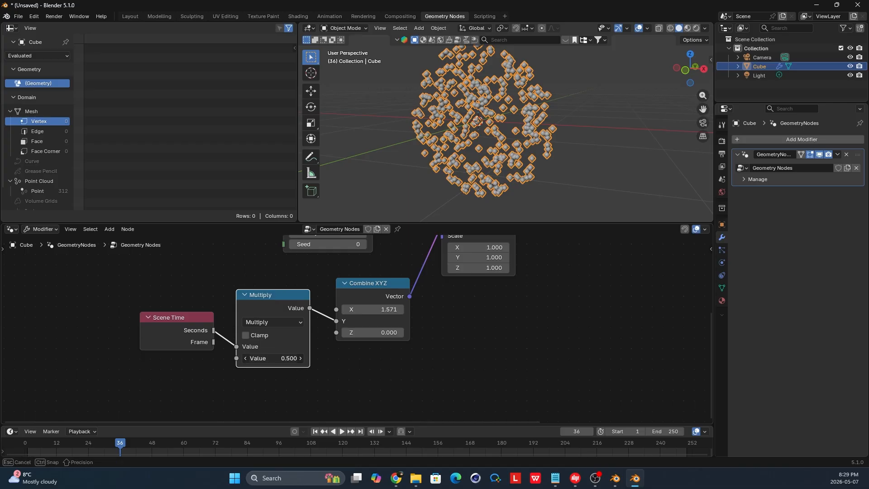
key("Return")
key("space")
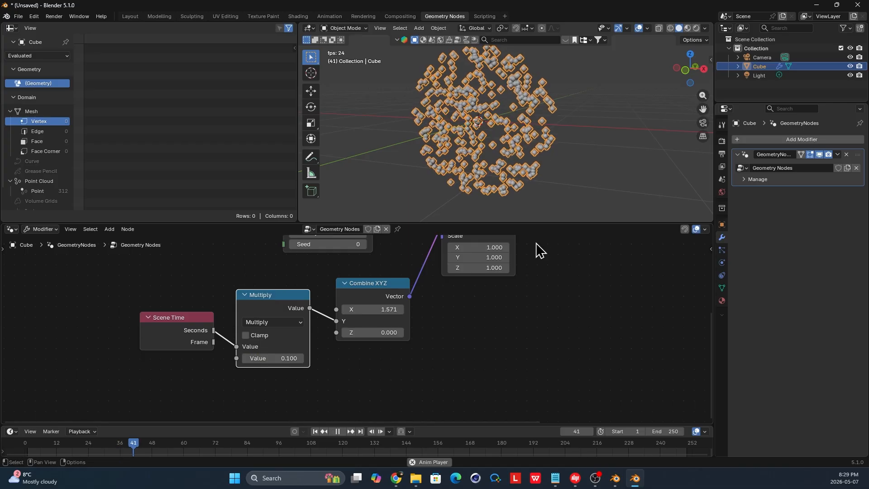
Stop playback, shift the rotation-driving nodes clear, and move Group Output well away from Transform Geometry to make room
scroll(475, 291, "down", 2)
middle_click_drag(473, 278, 380, 331)
left_click_drag(327, 399, 106, 362)
left_click_drag(268, 352, 287, 360)
key("space")
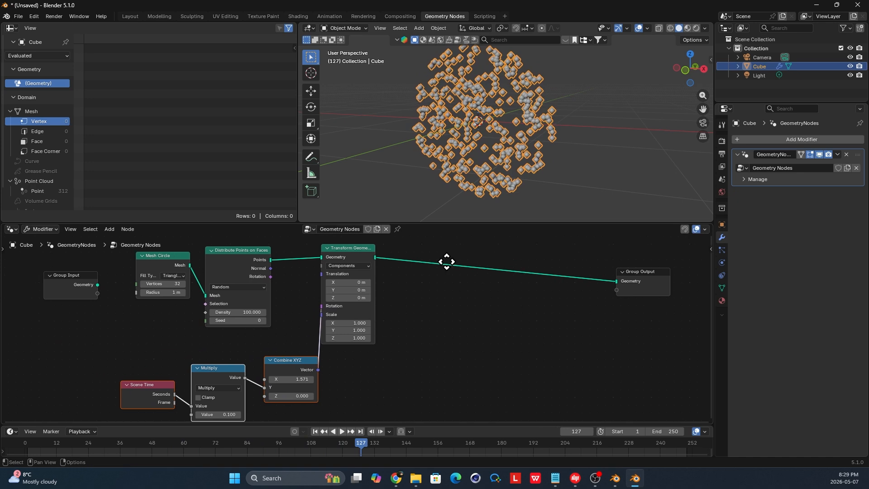
middle_click_drag(457, 261, 373, 259)
mouse_move(271, 262)
left_mouse_down()
mouse_move(284, 256)
mouse_move(284, 267)
left_mouse_up()
left_click_drag(555, 290, 695, 288)
scroll(469, 270, "down", 4)
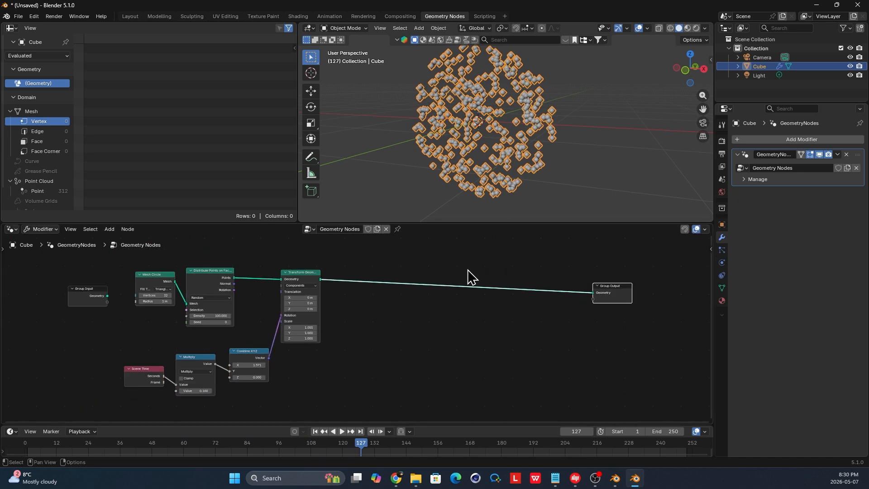
middle_click_drag(468, 271, 394, 272)
left_click_drag(540, 294, 587, 292)
Insert a Simulation zone between Transform Geometry and Group Output and widen it by moving its output node
key("shift+a")
type("sign")
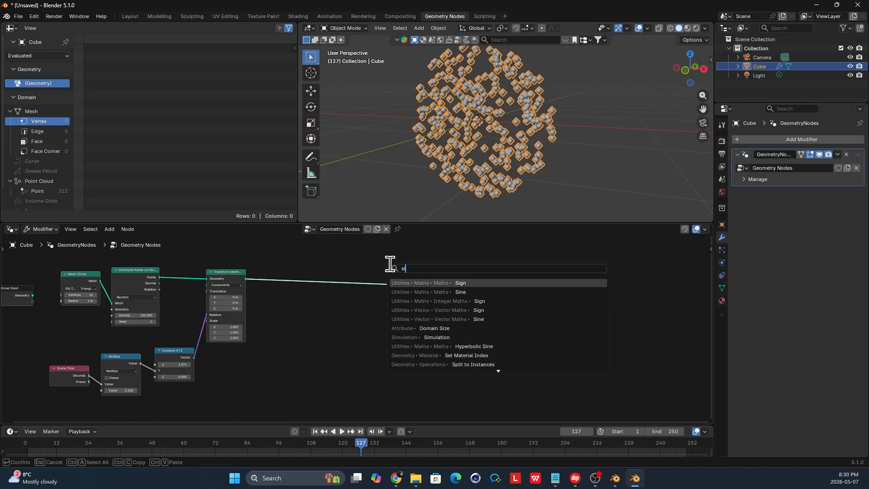
key("BackSpace")
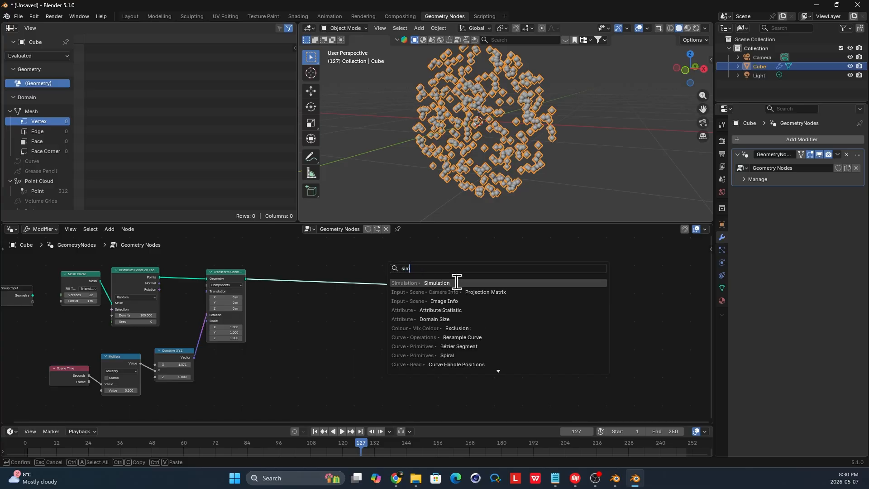
left_click(456, 282)
left_click(330, 287)
left_click_drag(244, 279, 300, 295)
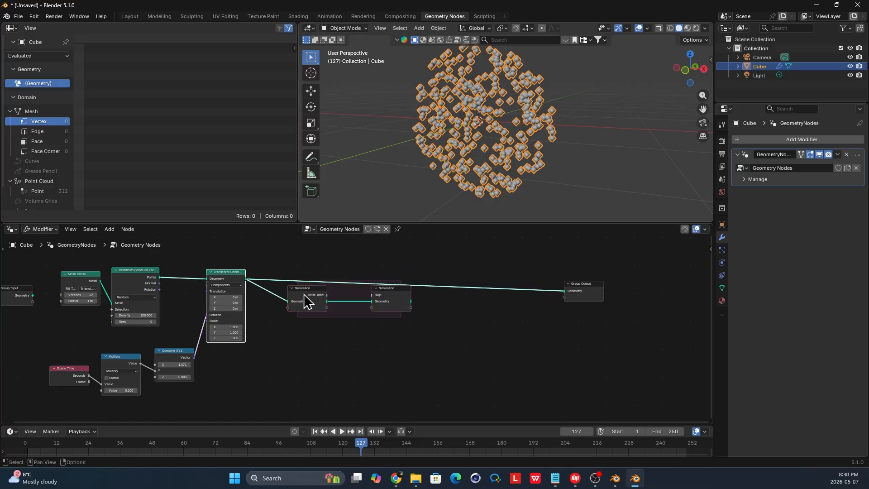
left_click_drag(411, 301, 448, 308)
left_click_drag(559, 294, 564, 291)
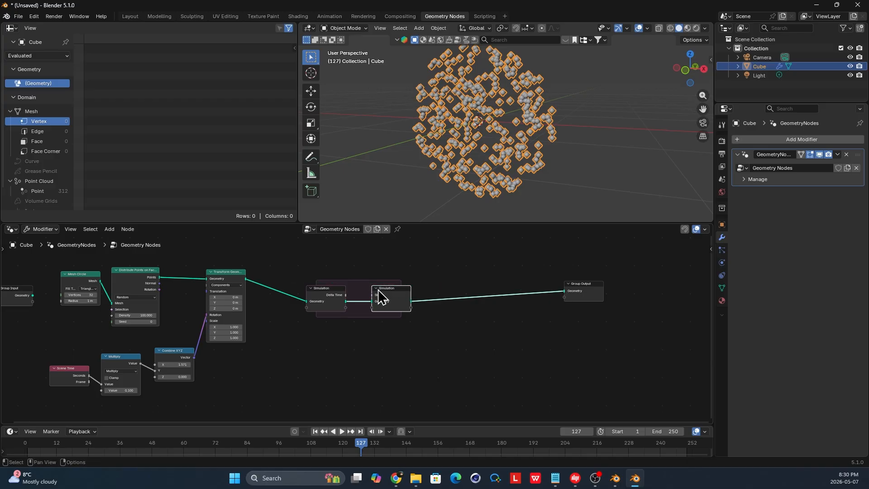
key("h")
key("h")
left_click_drag(386, 297, 455, 299)
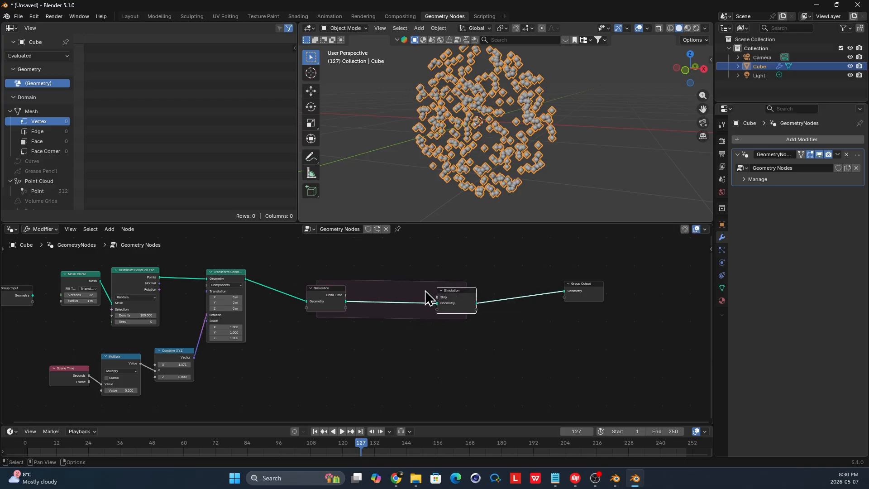
Insert a Join Geometry node on the link between the two Simulation nodes
scroll(404, 290, "up", 2)
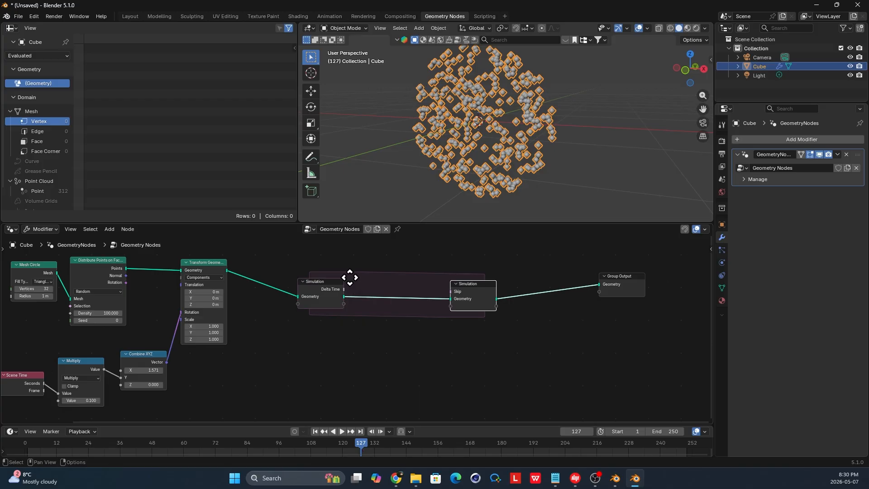
middle_click_drag(350, 277, 341, 283)
key("shift+a")
type("joi")
key("Return")
left_click(394, 295)
key("shift+a")
type("joi")
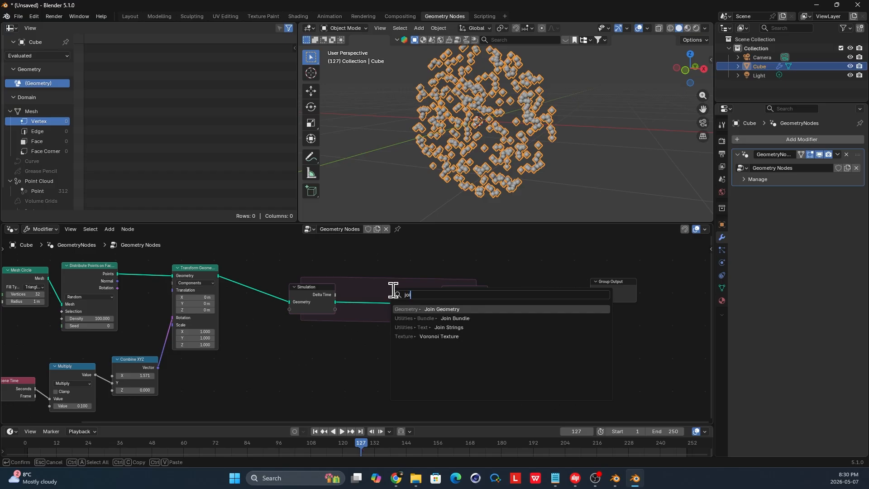
type("n")
key("Return")
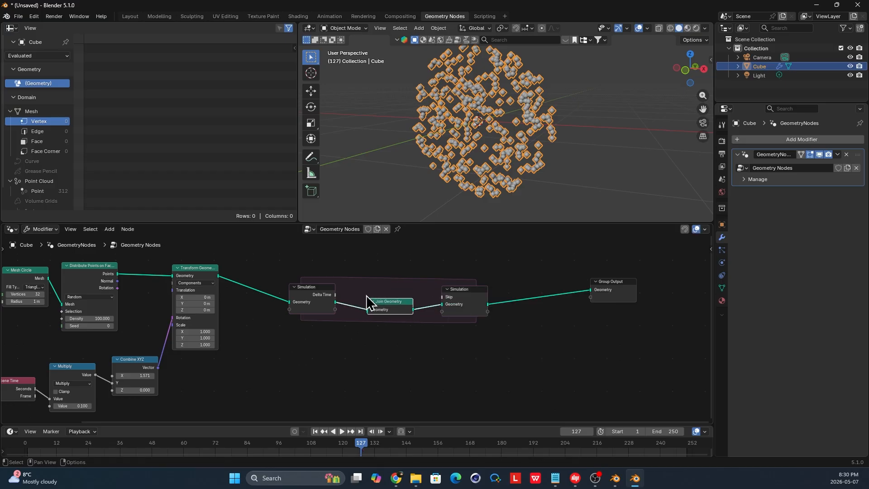
Route Transform Geometry's output directly into Join Geometry instead of the Simulation input, and play the animation to build up trails
left_click(380, 277)
left_click_drag(225, 276, 318, 304)
key("space")
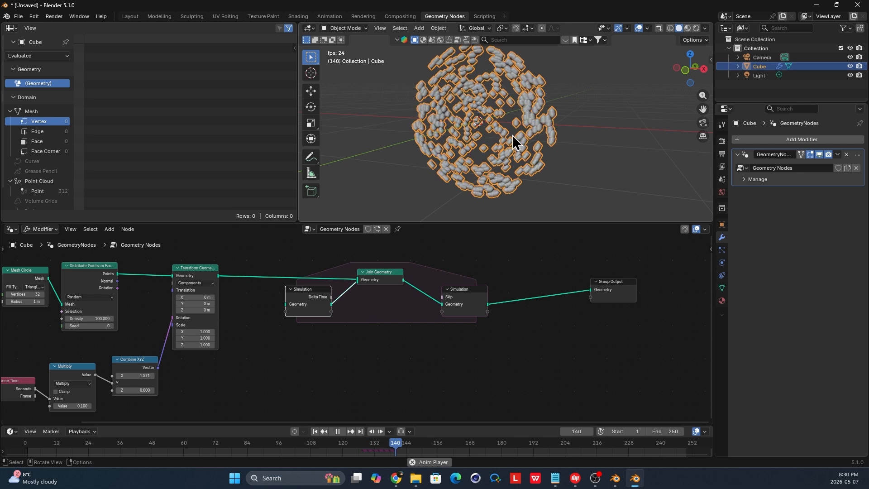
key("space")
Move Group Output farther out and insert a Points to Curves node between the Simulation output and Group Output
scroll(429, 320, "down", 5)
middle_click_drag(432, 320, 350, 313)
scroll(351, 313, "up", 3)
left_click_drag(481, 288, 598, 290)
key("shift+a")
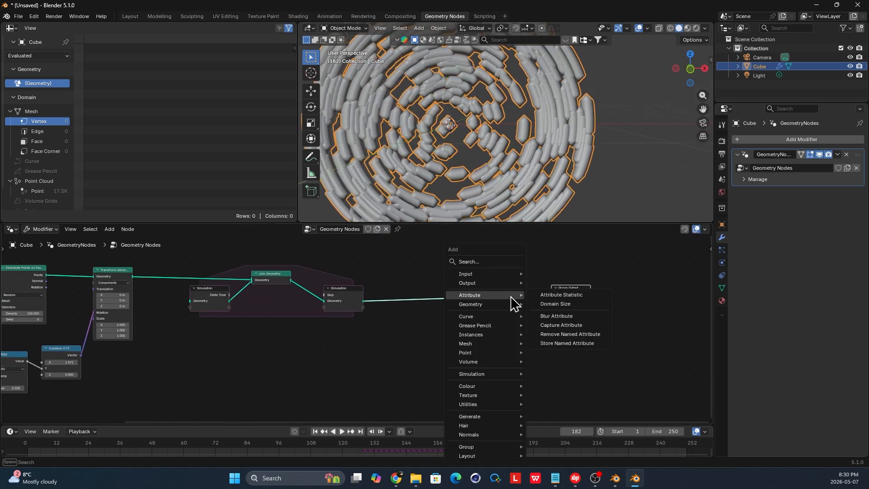
type("poin t")
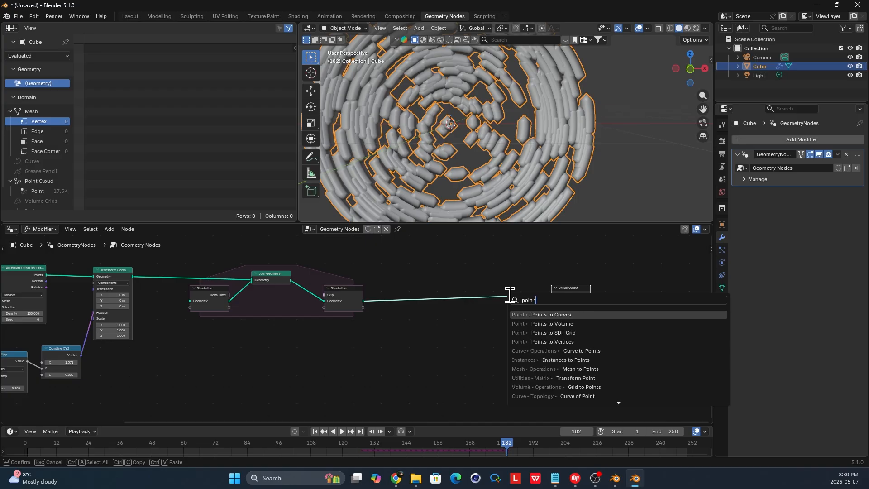
key("Return")
left_click(434, 292)
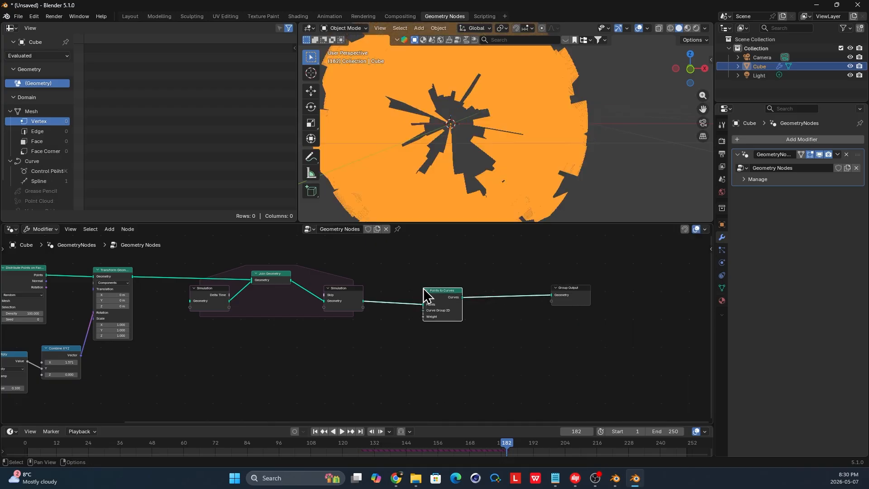
Add an ID node and link it to the Curve Group ID input of Points to Curves
scroll(455, 279, "up", 1)
scroll(465, 168, "up", 1)
scroll(433, 355, "up", 2)
key("shift+a")
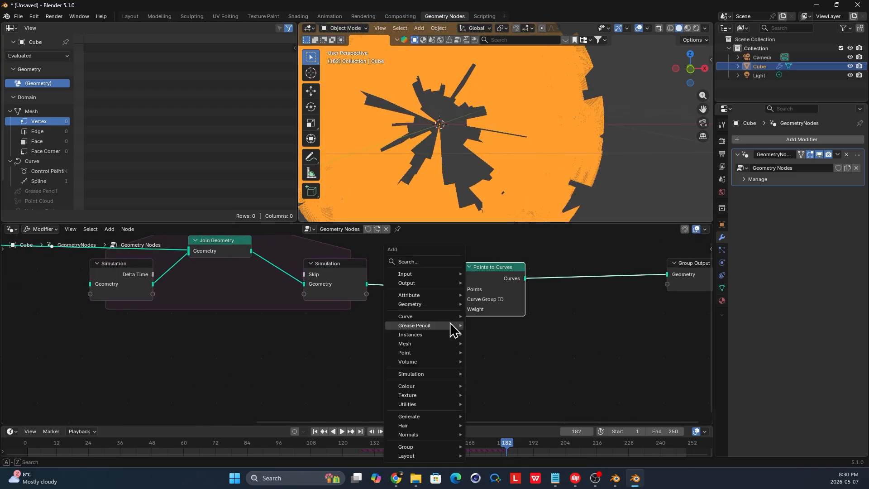
type("id")
key("Return")
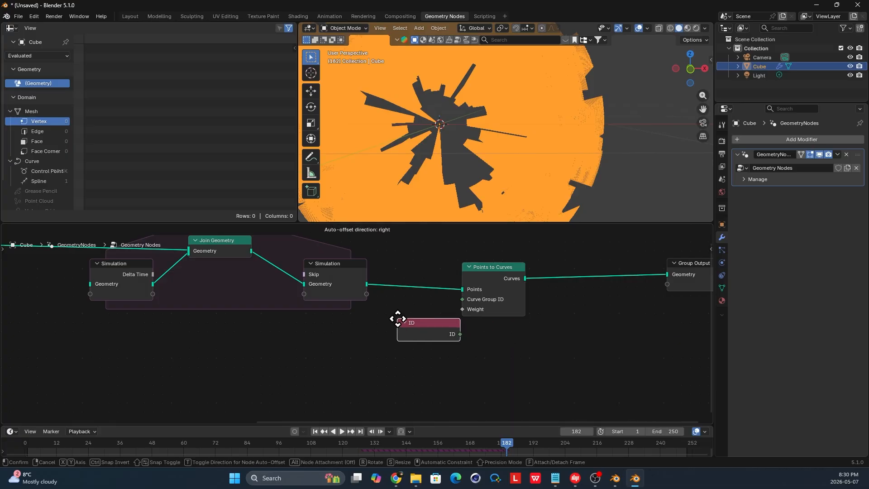
left_click(398, 316)
scroll(459, 323, "up", 1)
left_click_drag(459, 324, 442, 328)
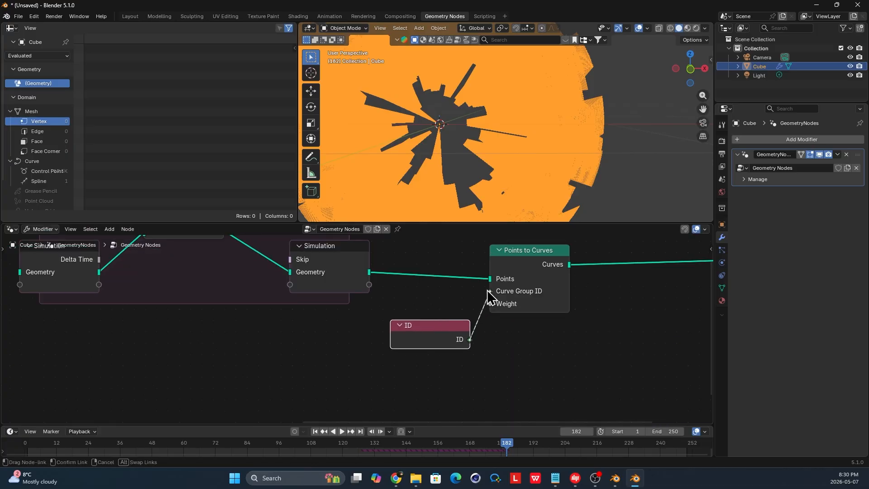
left_click_drag(487, 290, 490, 291)
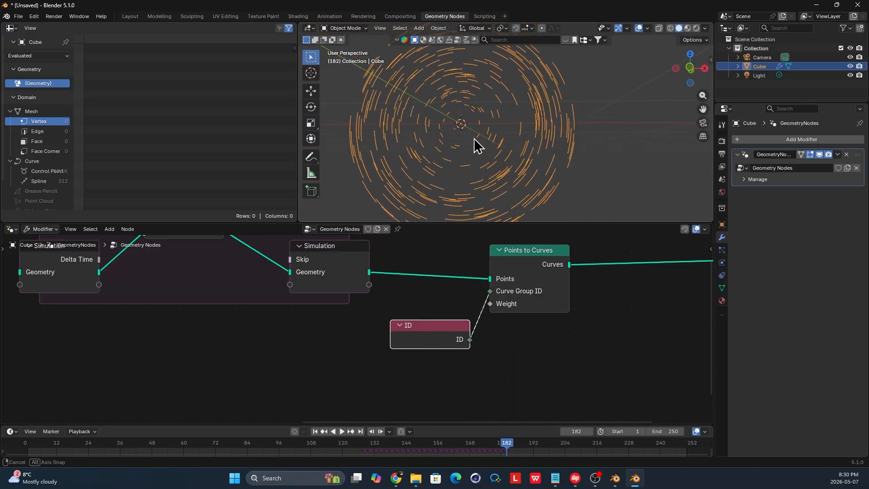
Spread out the Simulation output and Points to Curves nodes and tuck the ID node beneath Points to Curves
scroll(439, 300, "down", 2)
left_click_drag(422, 325, 475, 341)
left_click_drag(508, 281, 542, 282)
left_click_drag(343, 282, 410, 283)
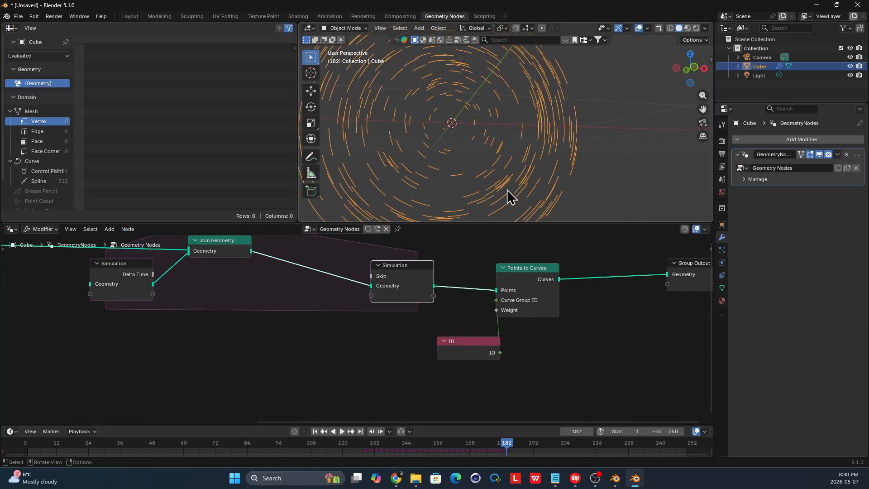
left_click_drag(465, 349, 513, 341)
Play the animation to examine the growing curve trails up close, and move the Simulation output node nearer to Points to Curves
middle_click_drag(491, 136, 529, 156)
key("space")
key("space")
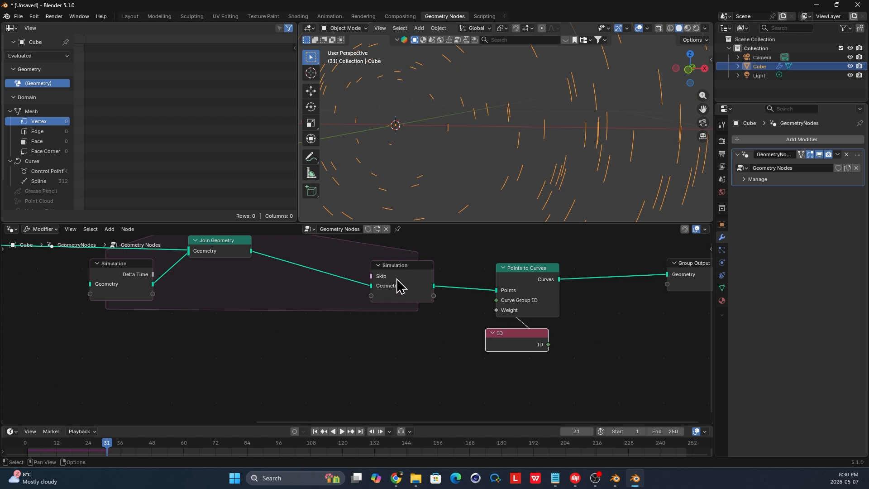
left_click_drag(397, 286, 425, 275)
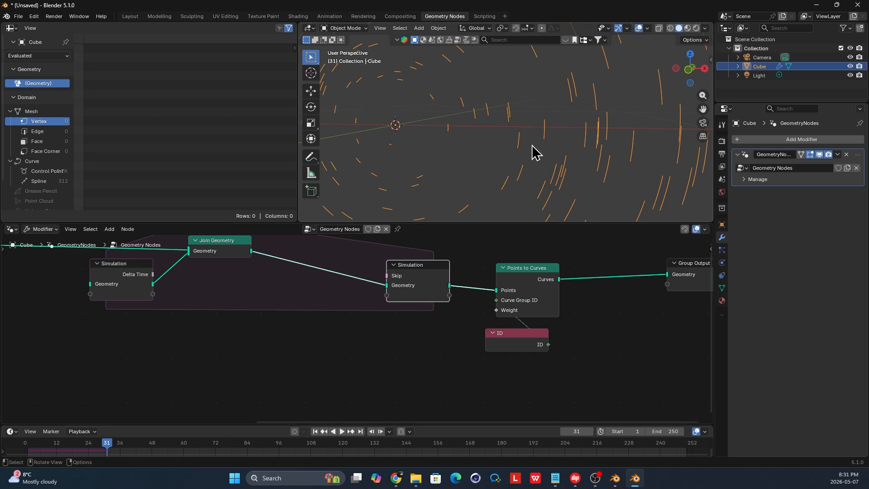
left_click_drag(418, 278, 429, 278)
middle_click_drag(561, 142, 572, 144)
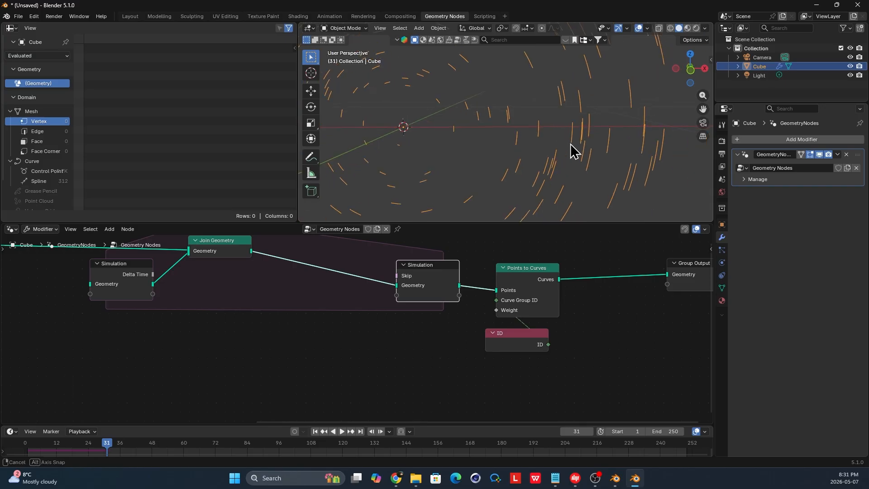
key("space")
scroll(590, 93, "up", 3)
key("space")
mouse_move(412, 294)
left_mouse_down()
mouse_move(413, 283)
mouse_move(410, 294)
left_mouse_up()
Insert a Store Named Attribute node between Join Geometry and the Simulation output, and space out the surrounding nodes
key("shift+a")
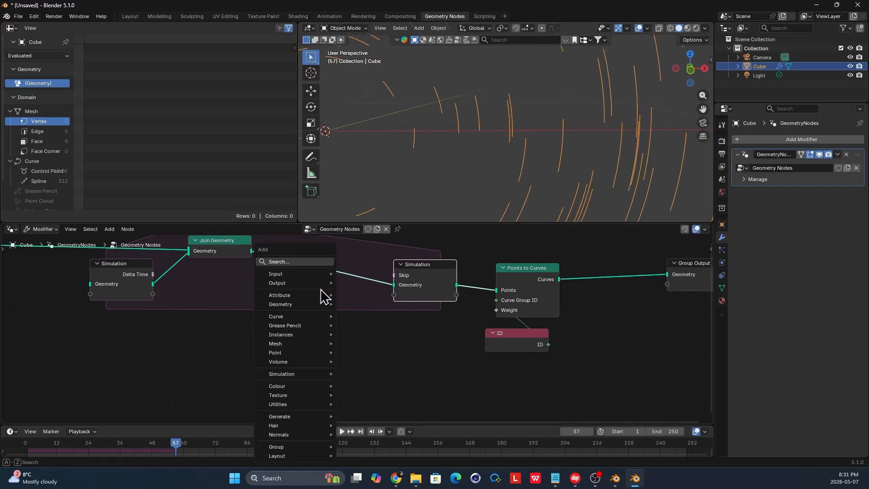
mouse_move(332, 298)
type("store")
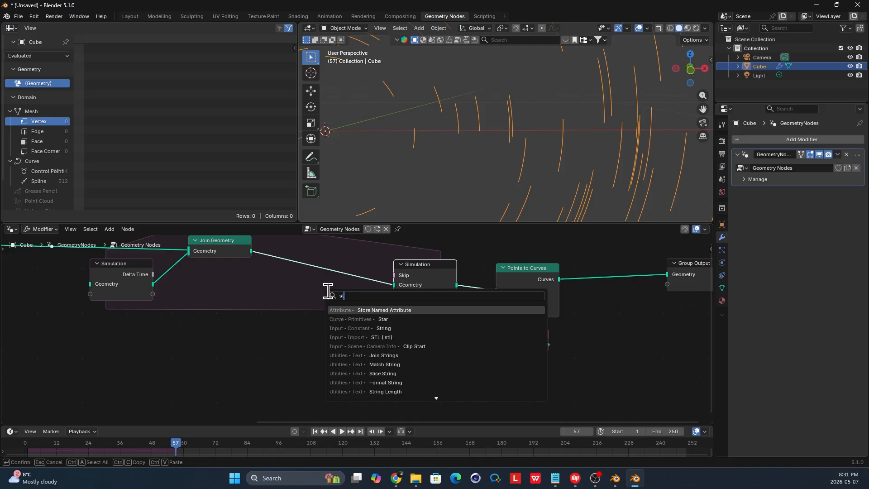
left_click(357, 309)
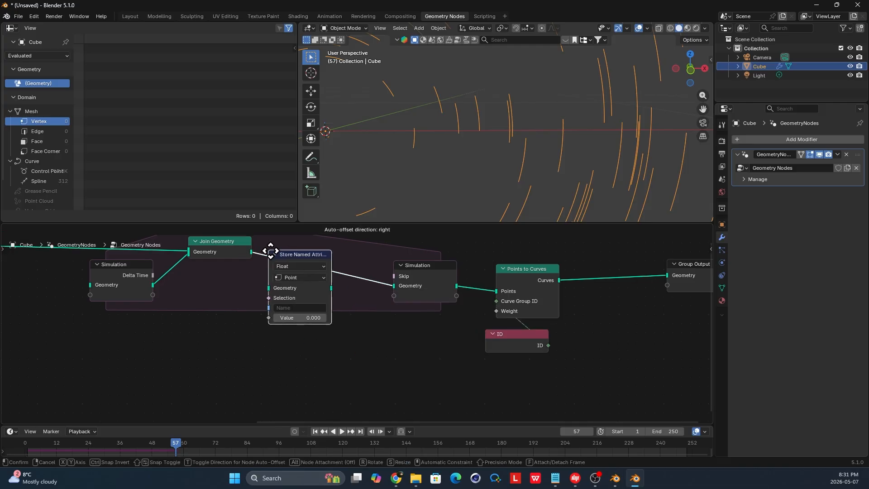
left_click(272, 251)
scroll(518, 354, "down", 2)
left_click_drag(519, 356, 466, 285)
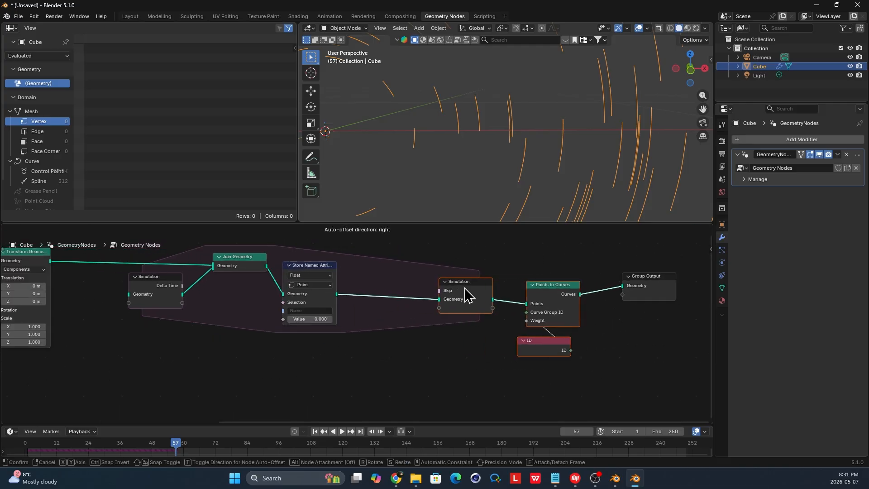
left_click_drag(314, 269, 328, 272)
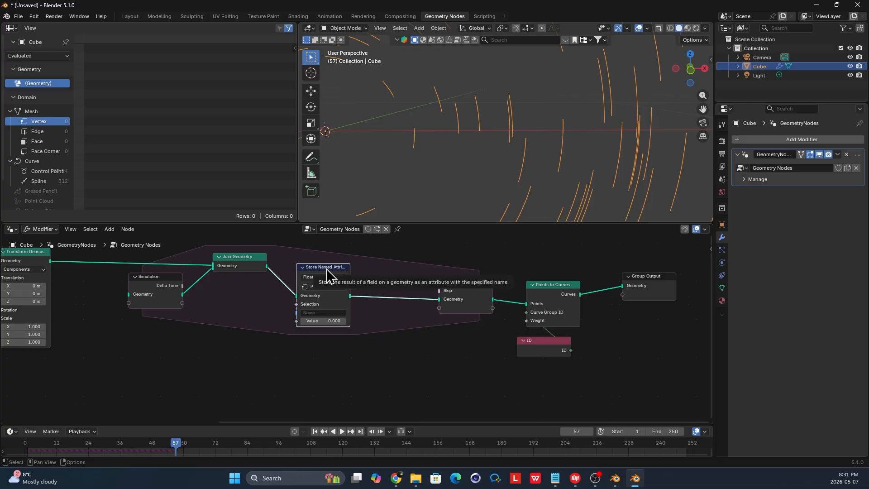
Add a Named Attribute node beneath the Store Named Attribute node
middle_click_drag(334, 292, 311, 277)
key("shift+a")
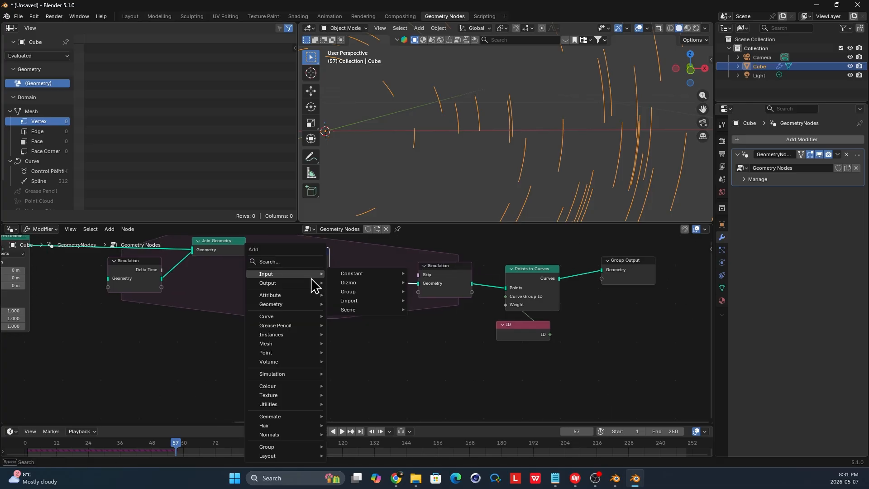
type("na")
key("Return")
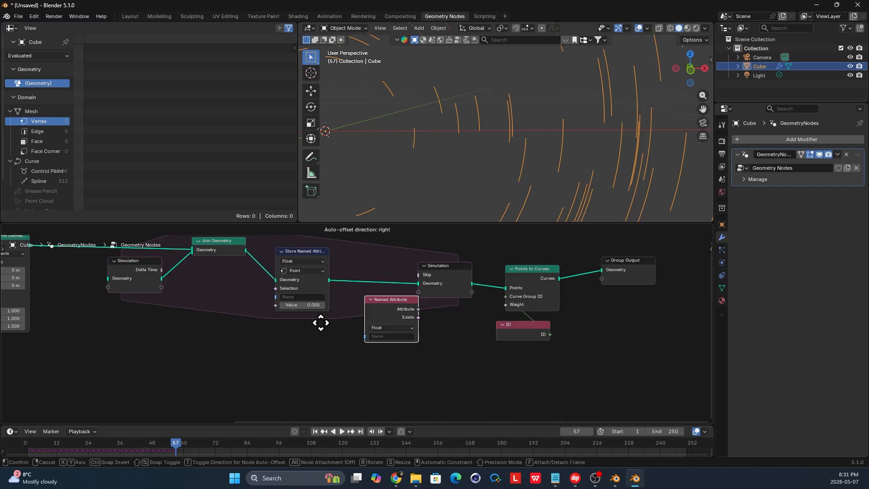
left_click(283, 376)
Set the attribute name to T in both the Store Named Attribute and Named Attribute nodes
left_click(297, 296)
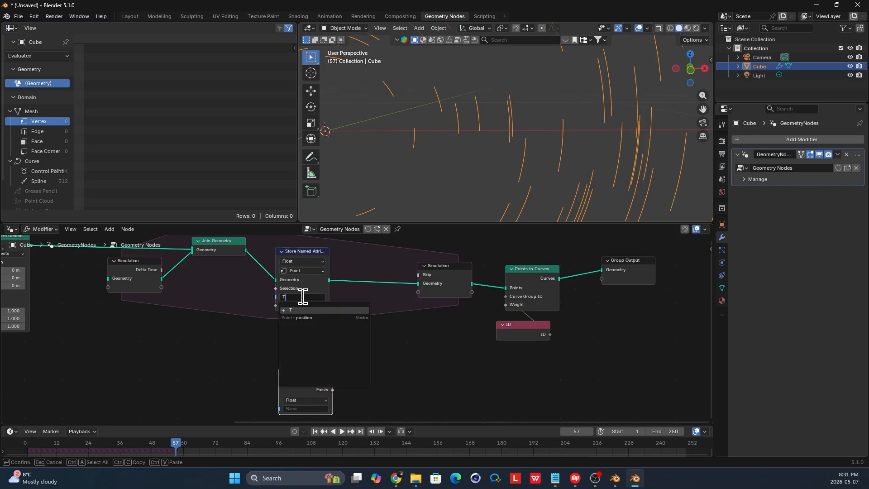
key("Return")
scroll(307, 299, "up", 1)
middle_click_drag(310, 302, 309, 281)
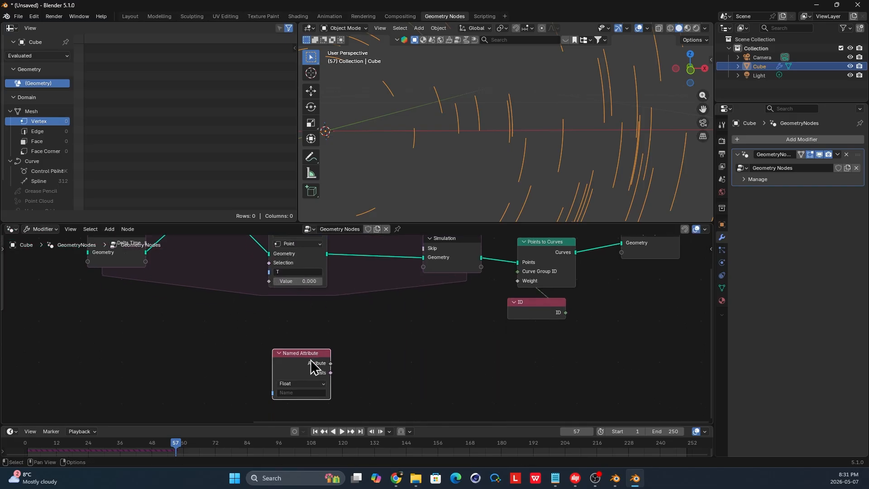
left_click(301, 396)
type("T")
key("Return")
left_click_drag(305, 368, 299, 383)
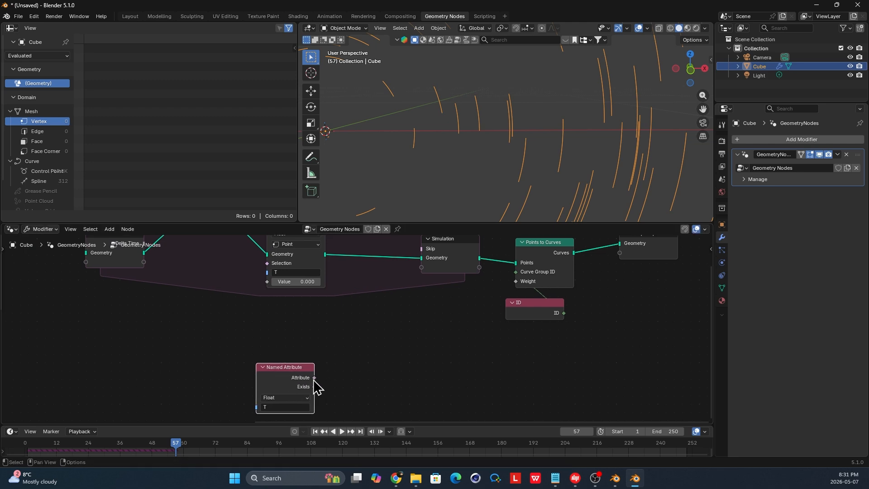
Add a Maths node with the Add operation between the Store Named Attribute and Named Attribute nodes
key("shift+a")
type("math")
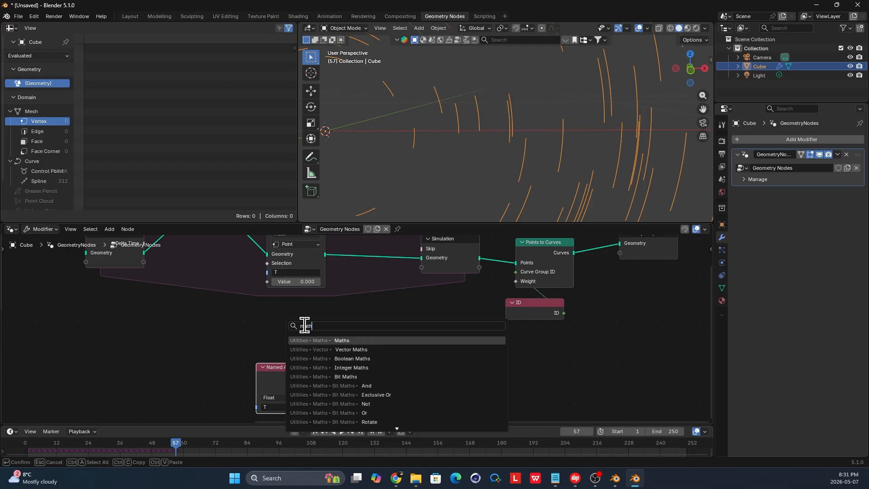
left_click(342, 340)
left_click(266, 305)
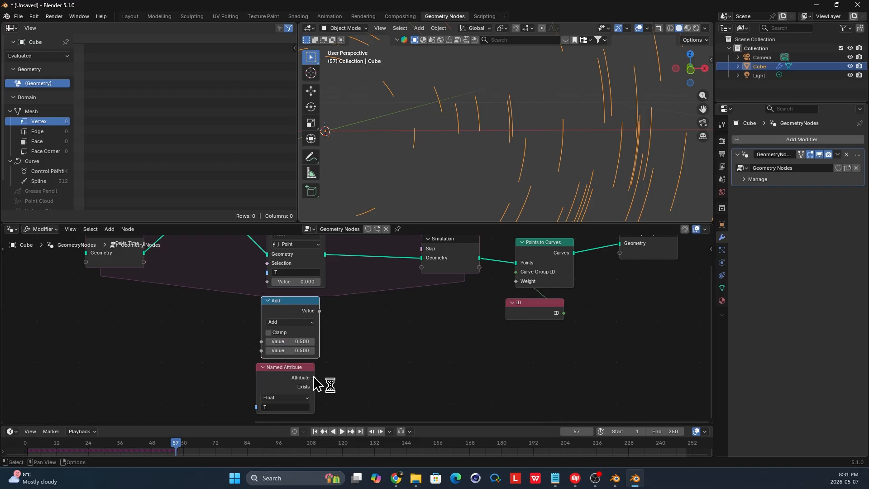
Wire the Named Attribute through the Add node, with its second value at 1.000, into the Value input of Store Named Attribute
left_click_drag(263, 345, 262, 342)
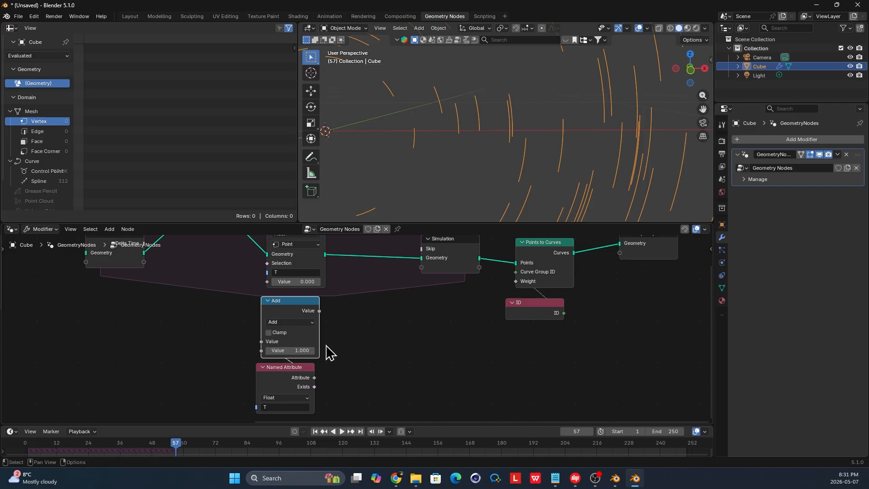
middle_click_drag(301, 295, 281, 318)
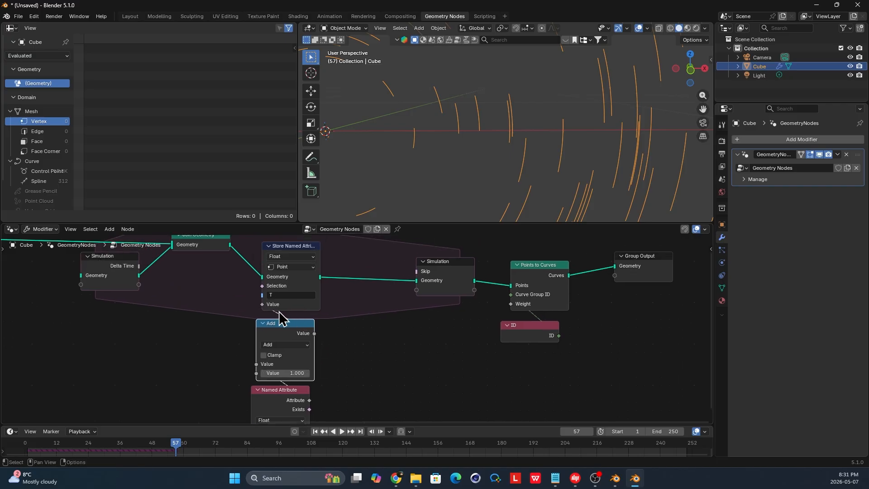
left_click_drag(292, 280, 289, 279)
mouse_move(284, 398)
left_mouse_down()
mouse_move(292, 401)
mouse_move(279, 401)
left_mouse_up()
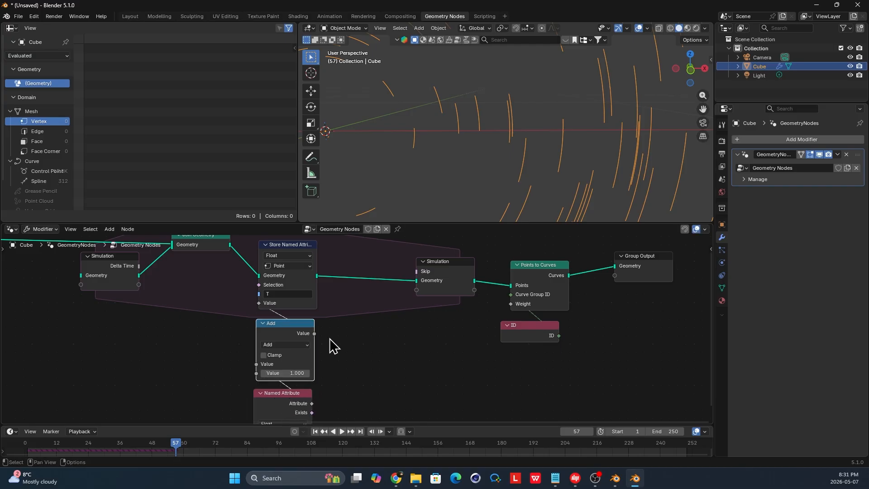
Add a Delete Geometry node beneath the link between Store Named Attribute and the Simulation output
key("shift+a")
type("del")
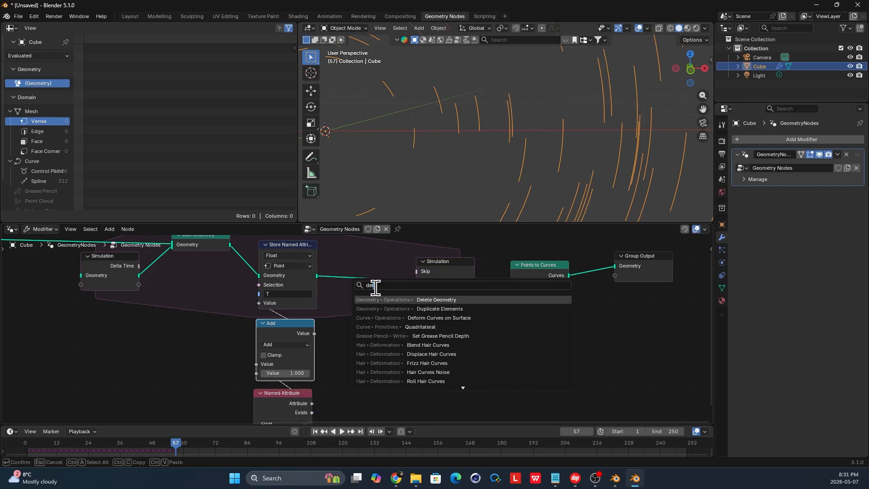
left_click(407, 299)
left_click(372, 313)
middle_click_drag(382, 323, 364, 304)
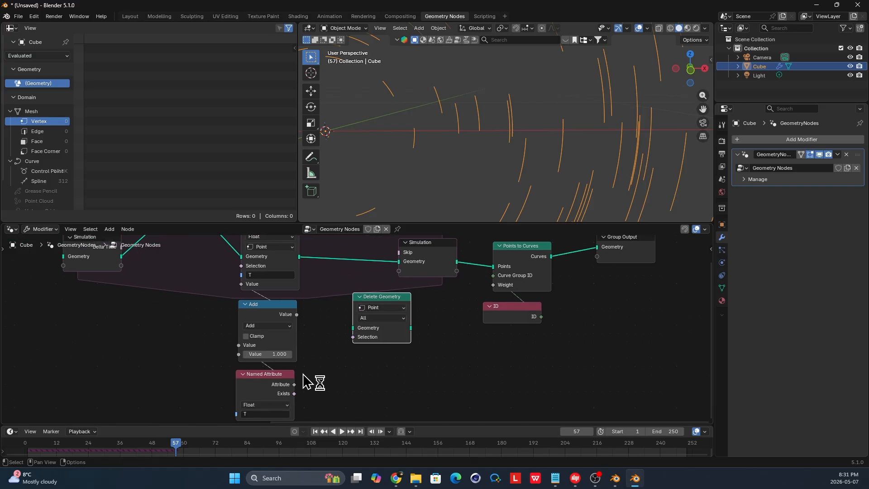
Add an Equal compare node fed by the Named Attribute's Attribute output, placed beside that node
left_click_drag(331, 392, 331, 385)
type("comp")
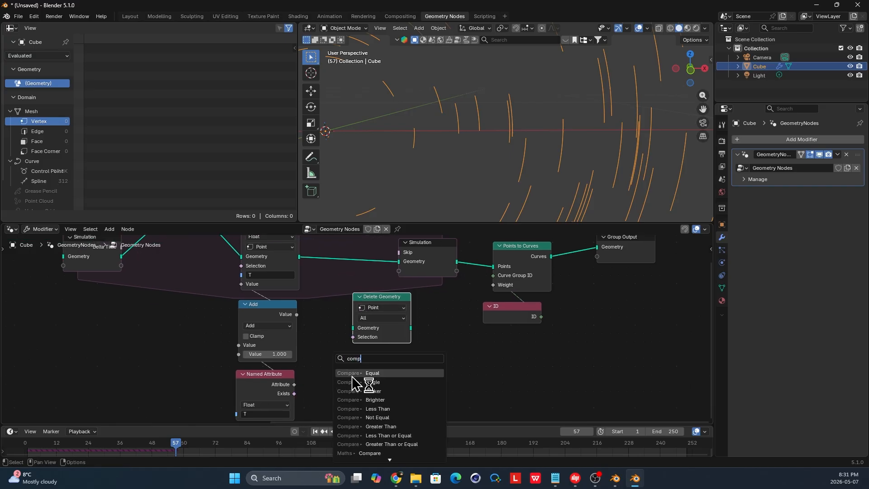
left_click(352, 376)
left_click(349, 371)
middle_click_drag(349, 370, 340, 320)
scroll(258, 346, "up", 2)
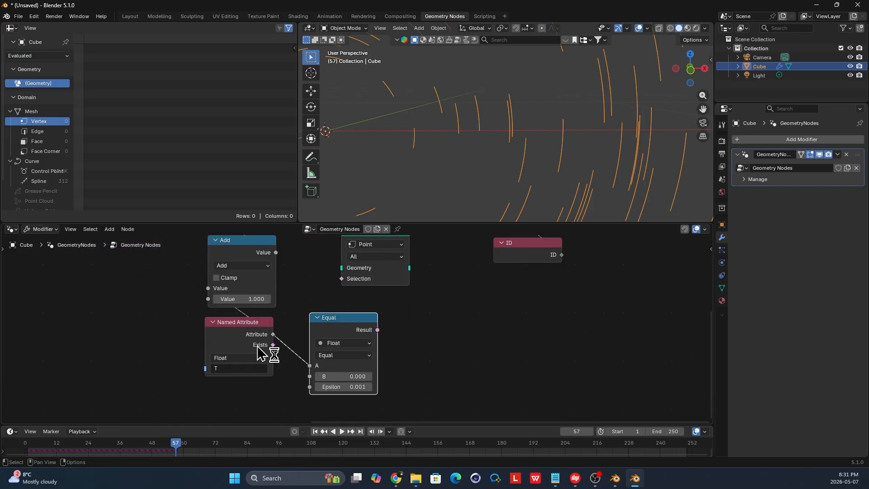
Switch the compare node's operation to Greater Than and set B to 50
left_click(346, 355)
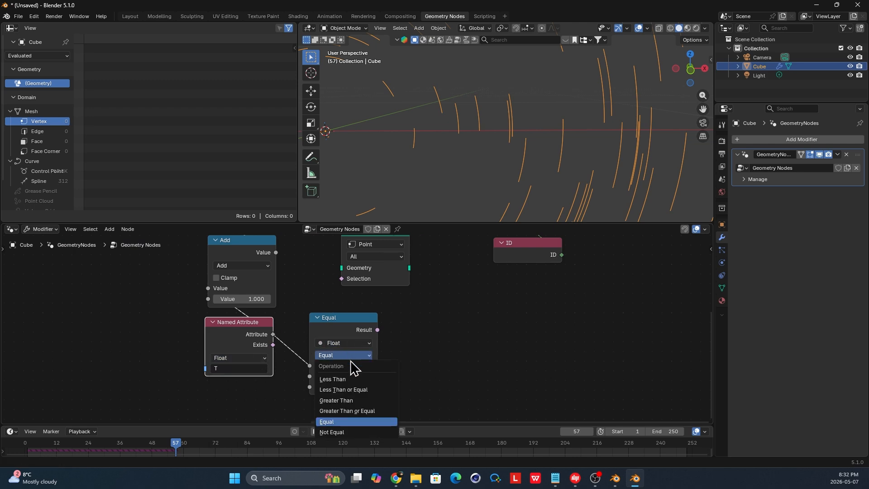
left_click(356, 404)
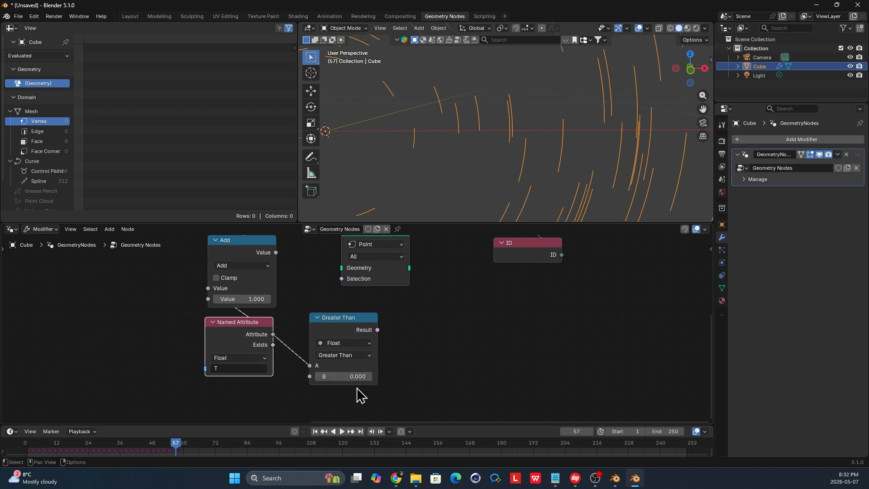
type("50")
key("Return")
scroll(381, 374, "down", 2)
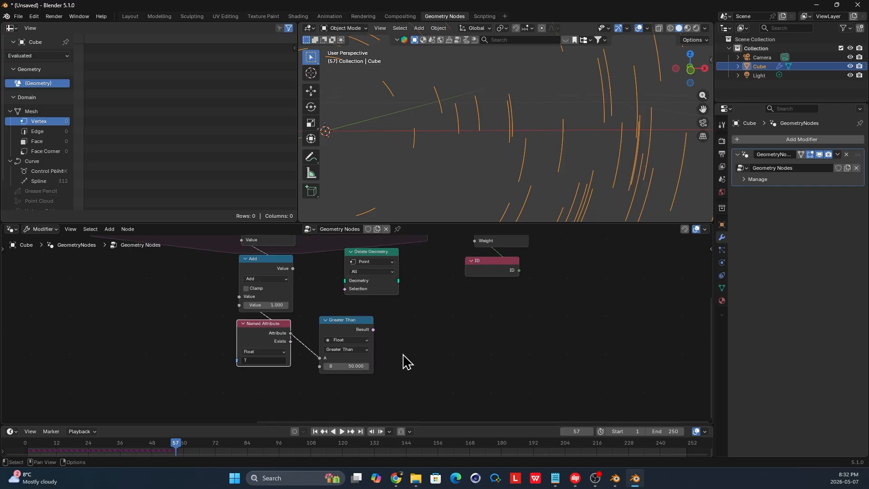
Link the Greater Than result to Delete Geometry's Selection and insert Delete Geometry between Store Named Attribute and the Simulation output
middle_click_drag(403, 360, 372, 404)
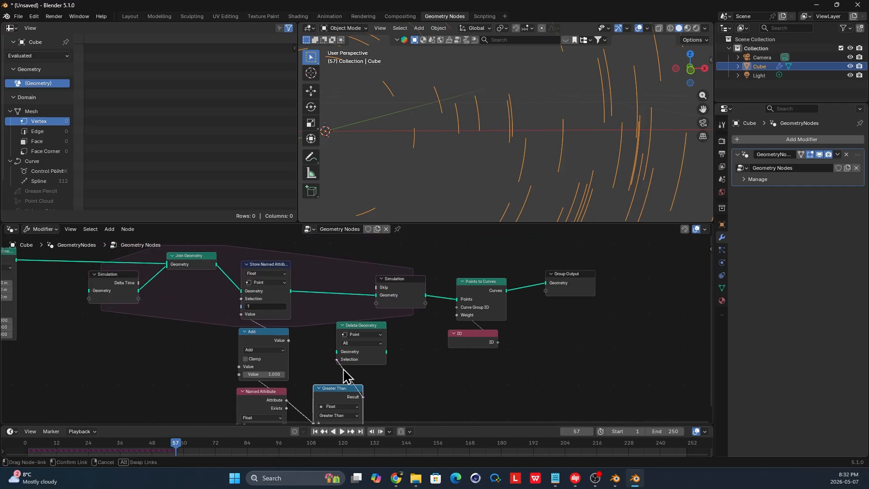
left_click_drag(365, 377, 365, 376)
left_click_drag(348, 390, 368, 377)
left_click(359, 335)
left_click_drag(355, 330, 336, 279)
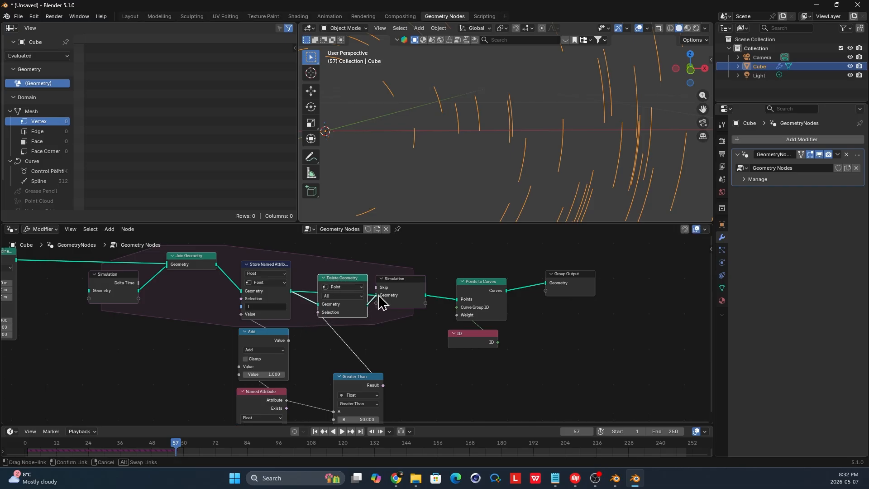
left_click_drag(362, 380, 342, 357)
Play the animation from the start to examine how the trails behave with old points deleted
scroll(341, 356, "down", 4)
left_click_drag(80, 447, 687, 439)
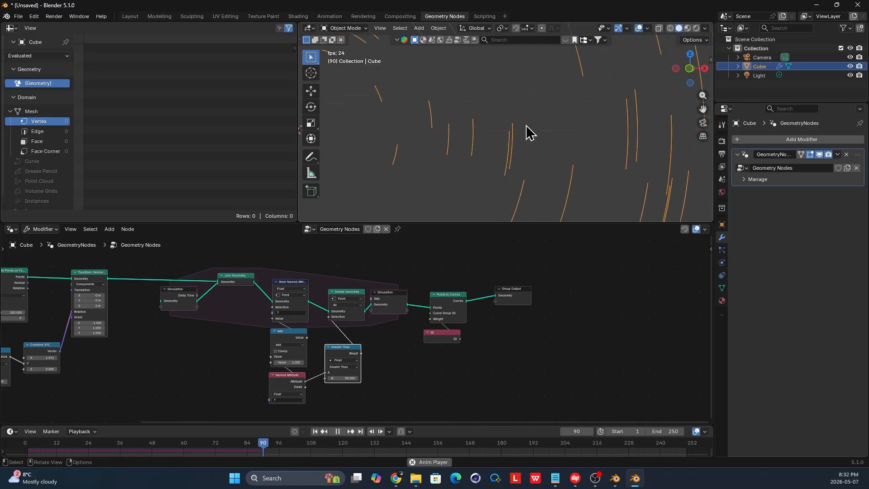
middle_click_drag(545, 125, 535, 130)
key("space")
Space out the node chain, moving Points to Curves with its ID node and Group Output away from the simulation zone
middle_click_drag(439, 310, 409, 308)
left_click_drag(556, 388, 402, 289)
left_click_drag(324, 360, 329, 346)
middle_click_drag(329, 337, 507, 340, "ctrl")
left_click_drag(487, 339, 492, 334)
left_click_drag(518, 357, 496, 312)
left_click_drag(574, 276, 704, 287)
left_click_drag(536, 363, 483, 299)
left_click_drag(477, 277, 542, 277)
middle_click_drag(549, 289, 528, 276)
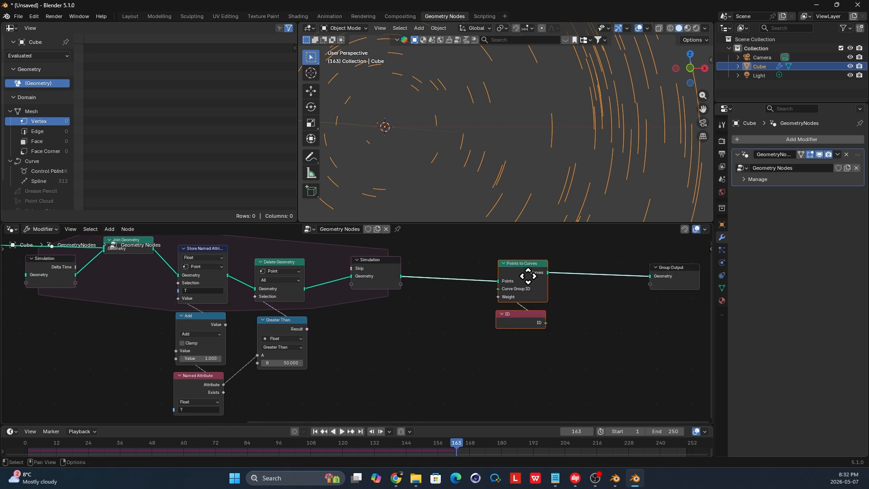
middle_click_drag(482, 152, 490, 154)
scroll(285, 351, "up", 1)
middle_click_drag(340, 351, 428, 356)
left_click_drag(362, 265, 377, 256)
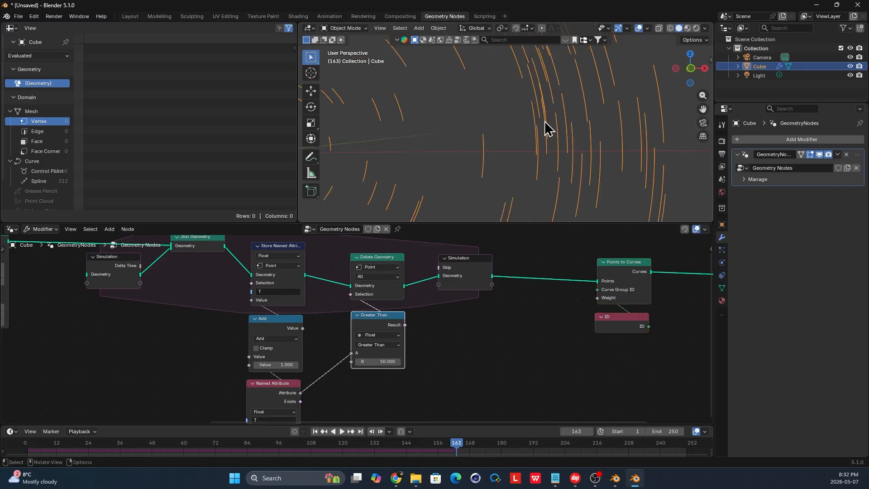
Add a Random Value node linked to the B input of the Greater Than node
mouse_move(536, 116)
middle_mouse_down()
mouse_move(551, 111)
mouse_move(545, 119)
middle_mouse_up()
scroll(362, 355, "up", 1)
middle_click_drag(362, 355, 360, 323)
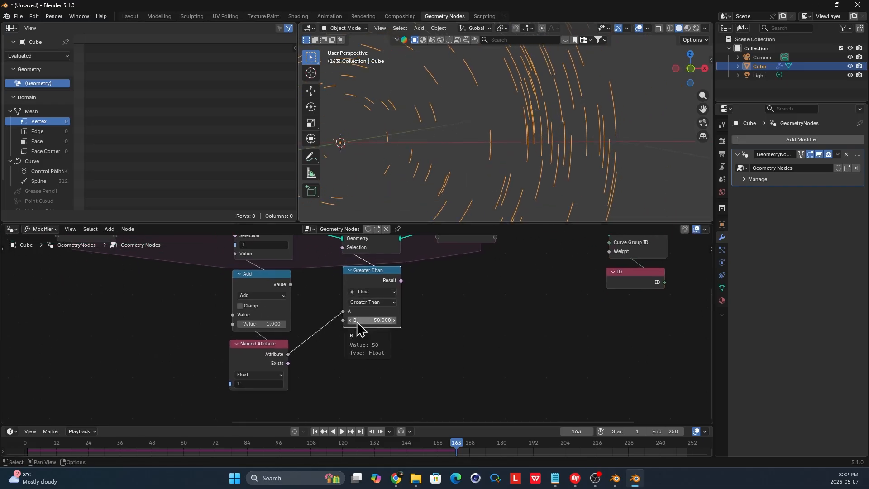
scroll(357, 323, "down", 1)
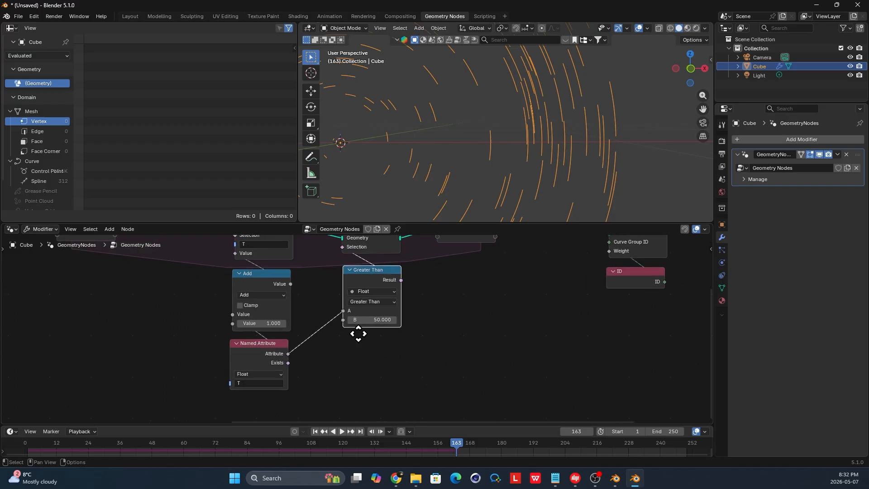
scroll(344, 324, "up", 1)
left_click_drag(334, 314, 347, 344)
type("randf")
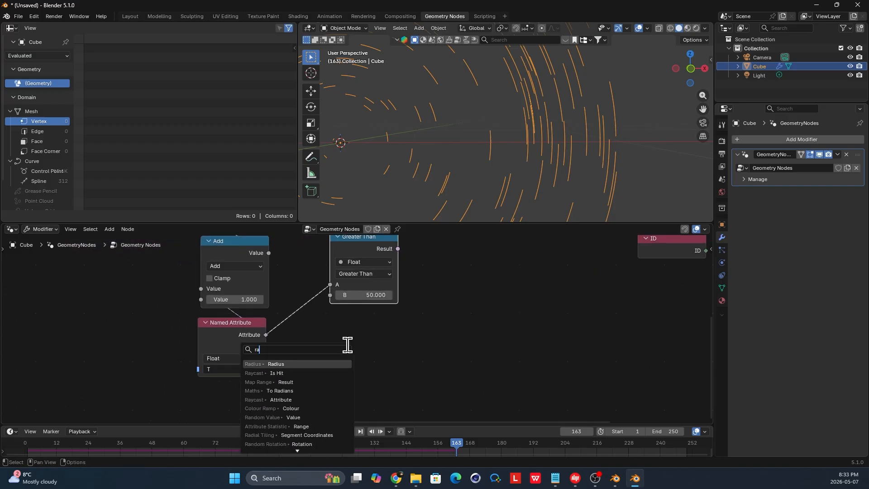
key("BackSpace")
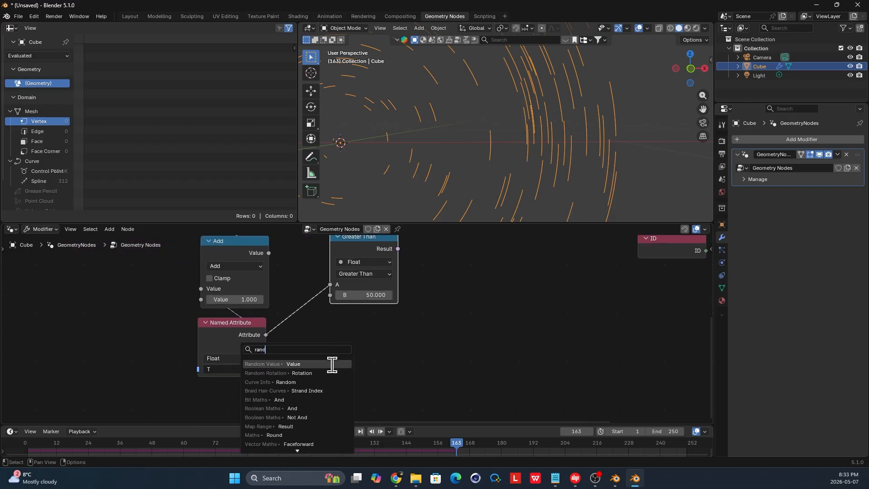
left_click(333, 364)
Set the Random Value node's Min to 40 and Max to 100
left_click(371, 369)
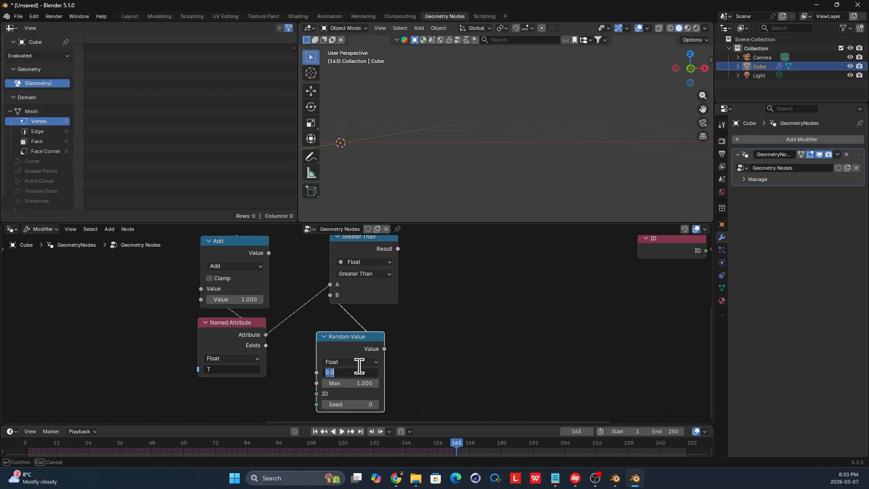
key("Return")
left_click(359, 382)
type("100")
key("Return")
Play the animation from the start to examine the trails with randomised lengths
scroll(534, 149, "down", 3)
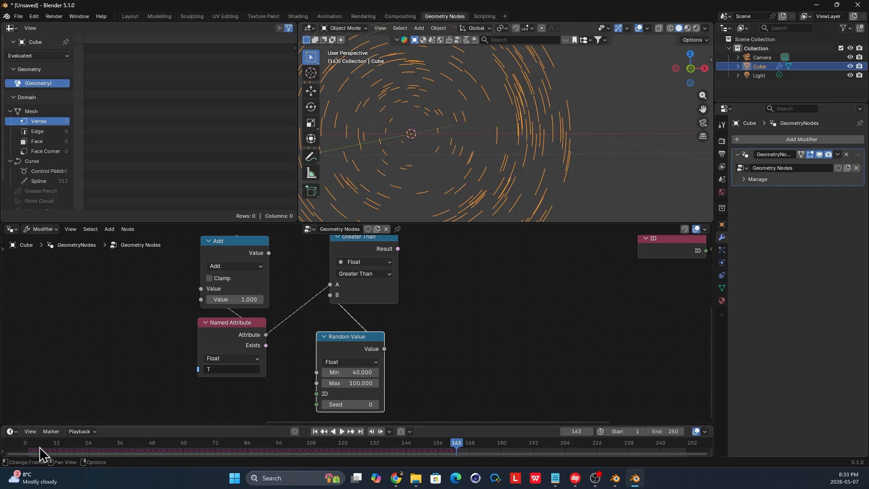
left_click_drag(39, 448, 6, 444)
scroll(542, 161, "up", 5)
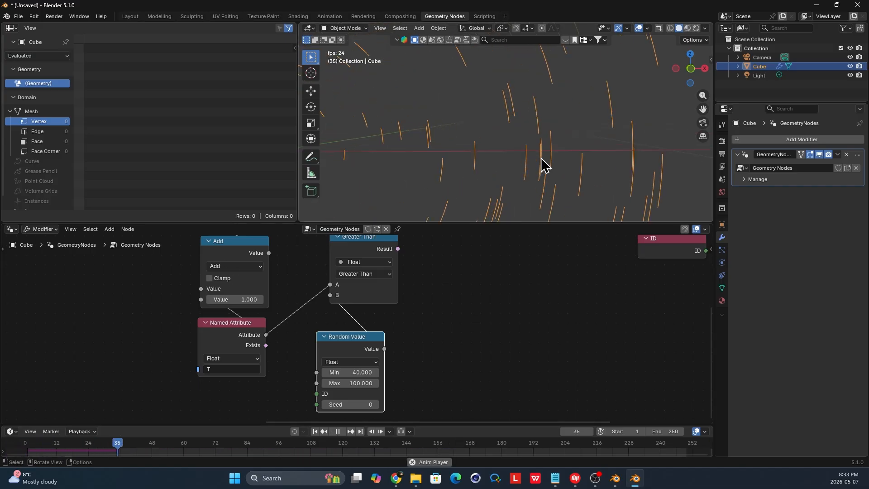
scroll(544, 159, "down", 4)
middle_click_drag(547, 159, 467, 136)
scroll(547, 143, "down", 3)
scroll(512, 136, "up", 5)
key("space")
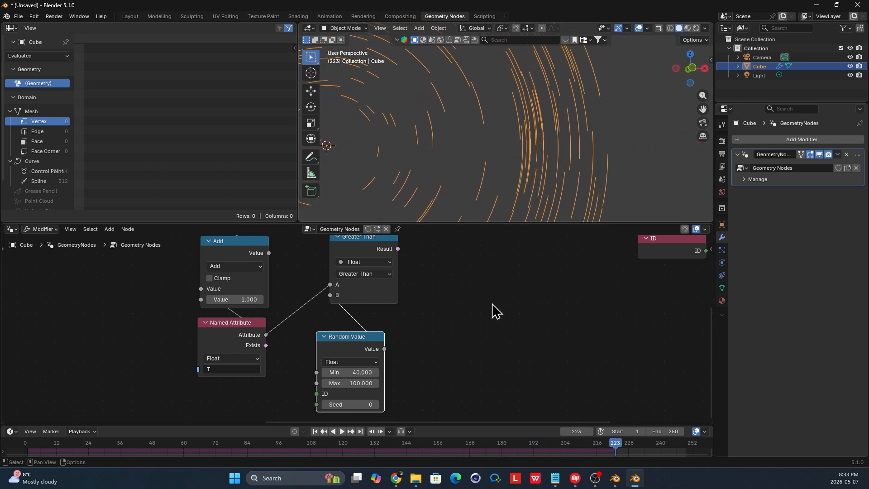
Move the Group Output node farther away from Points to Curves to make room for more nodes
scroll(493, 311, "down", 3)
middle_click_drag(558, 315, 452, 356)
scroll(474, 352, "up", 3)
left_click_drag(573, 277, 666, 284)
scroll(589, 294, "down", 1)
middle_click_drag(587, 294, 408, 295)
left_click_drag(457, 298, 548, 291)
scroll(362, 287, "up", 1)
middle_click_drag(484, 157, 464, 156)
Insert a Set Material node between Points to Curves and Group Output
middle_click_drag(357, 295, 410, 305)
scroll(409, 305, "up", 1)
key("shift+a")
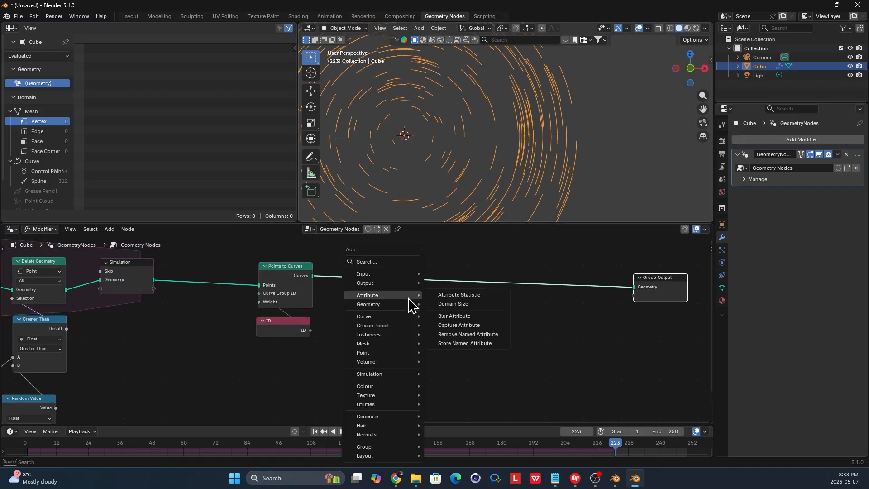
type("set m")
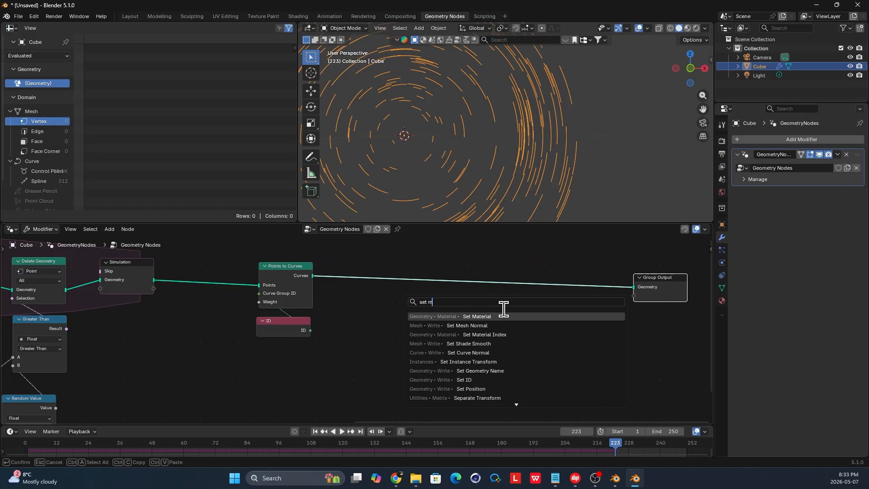
key("Return")
left_click(572, 276)
Assign Material in the Set Material node beside Group Output, and deselect the cube in the viewport
scroll(632, 319, "up", 1)
left_click(611, 300)
left_click(641, 319)
left_click_drag(615, 277, 618, 276)
middle_click_drag(480, 155, 466, 154)
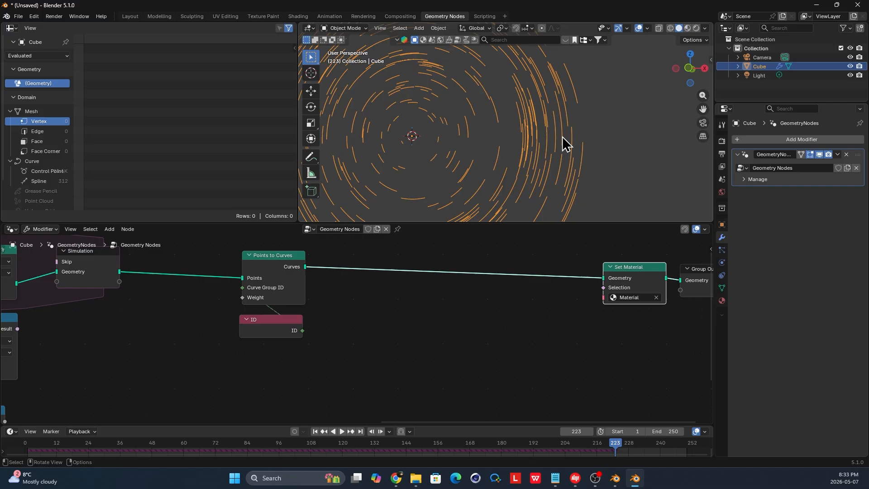
left_click(598, 154)
middle_click_drag(594, 142, 579, 133)
Insert a Curve to Tube node between Points to Curves and Set Material
key("shift+a")
type("ctt")
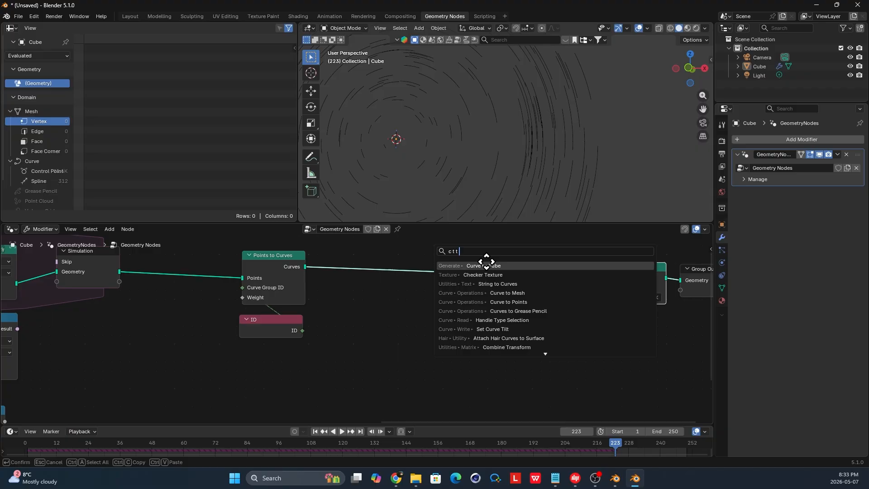
key("Return")
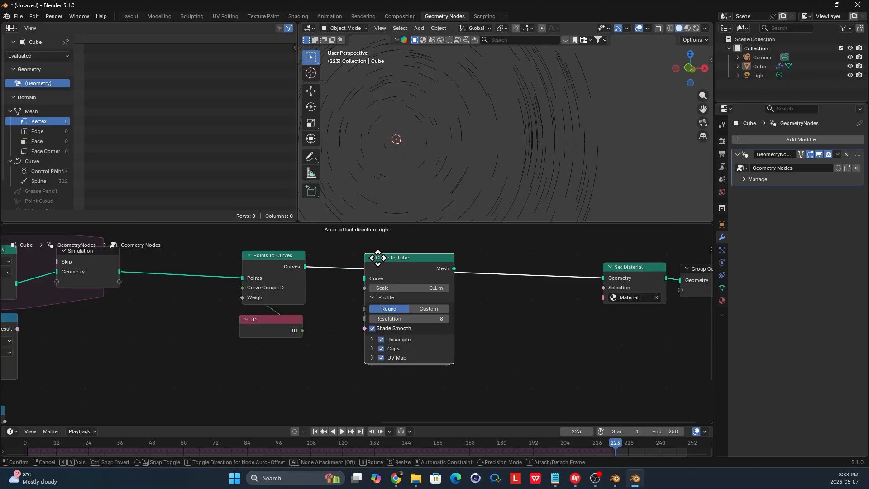
left_click(458, 262)
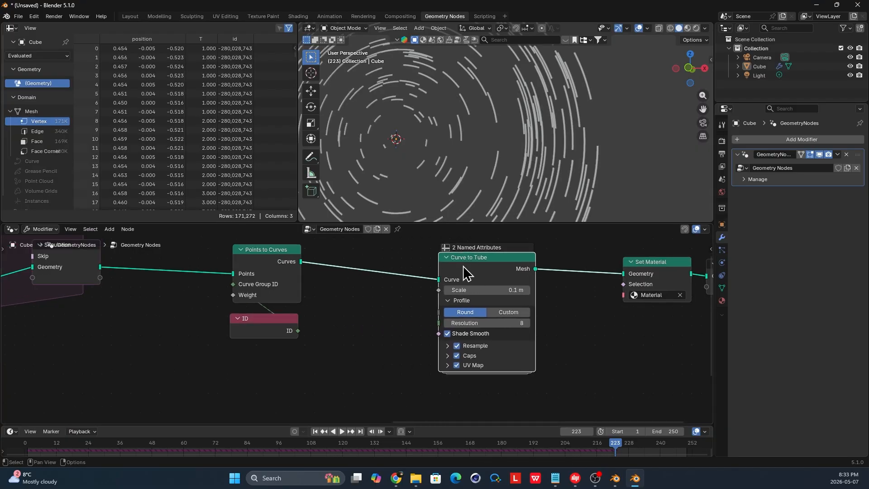
Add a Spline Parameter node below the ID node, in front of Curve to Tube
scroll(486, 273, "down", 1)
middle_click_drag(450, 294, 452, 266)
scroll(433, 274, "up", 2)
middle_click_drag(514, 151, 520, 153)
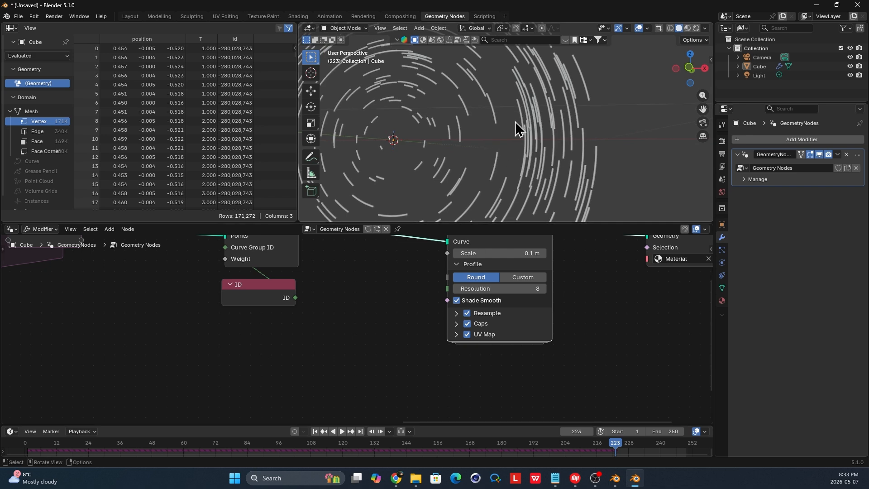
scroll(515, 126, "up", 3)
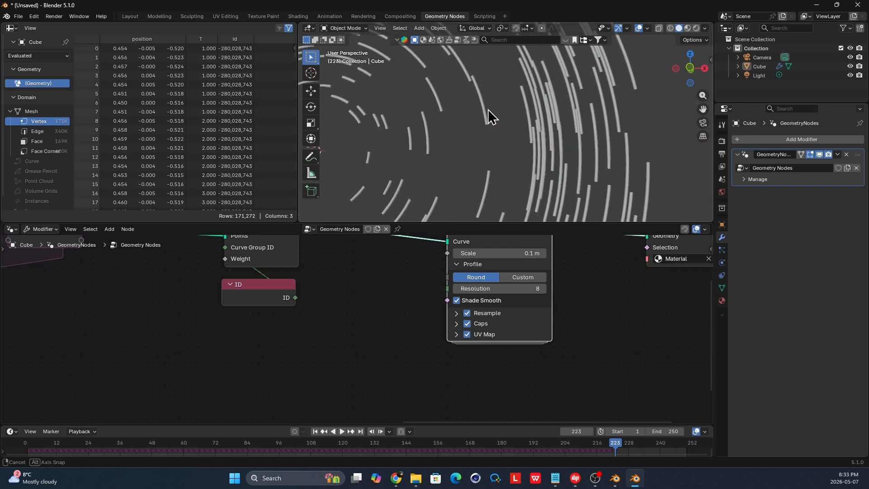
scroll(425, 290, "down", 1)
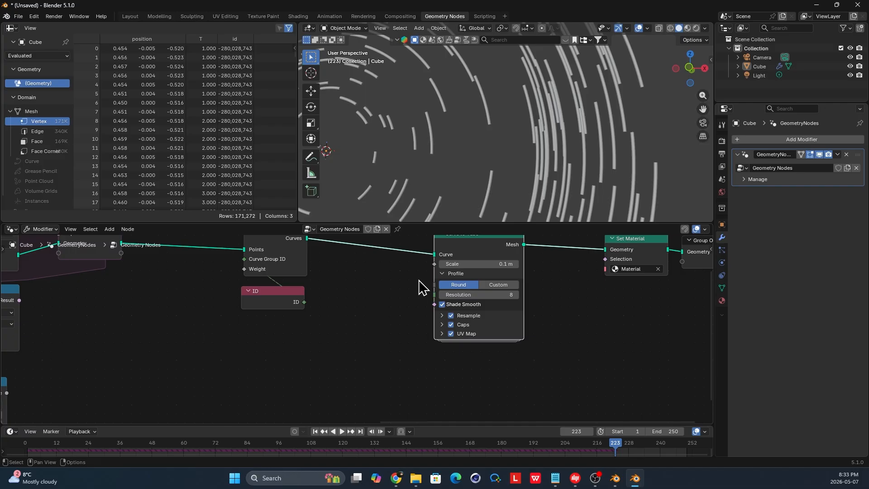
key("shift+a")
type("sp")
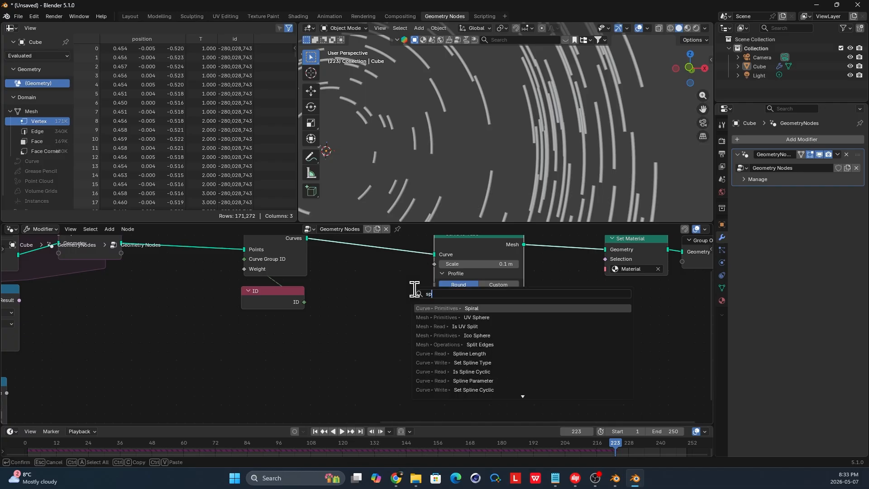
type("li p")
left_click(493, 308)
left_click(253, 364)
scroll(357, 330, "up", 1)
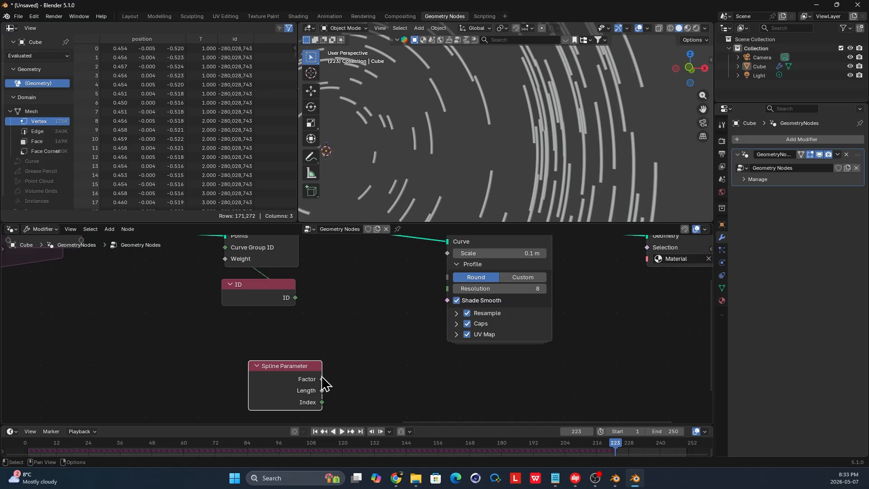
Connect the Spline Parameter's Factor to the Scale of Curve to Tube, and play the animation briefly
left_click_drag(434, 265, 448, 253)
middle_click_drag(516, 144, 556, 154)
key("space")
key("space")
Insert a Math node between the Spline Parameter's Factor and the Scale of Curve to Tube
scroll(362, 335, "down", 1)
left_click_drag(322, 378, 267, 378)
middle_click_drag(267, 378, 282, 373)
key("shift+a")
type("math")
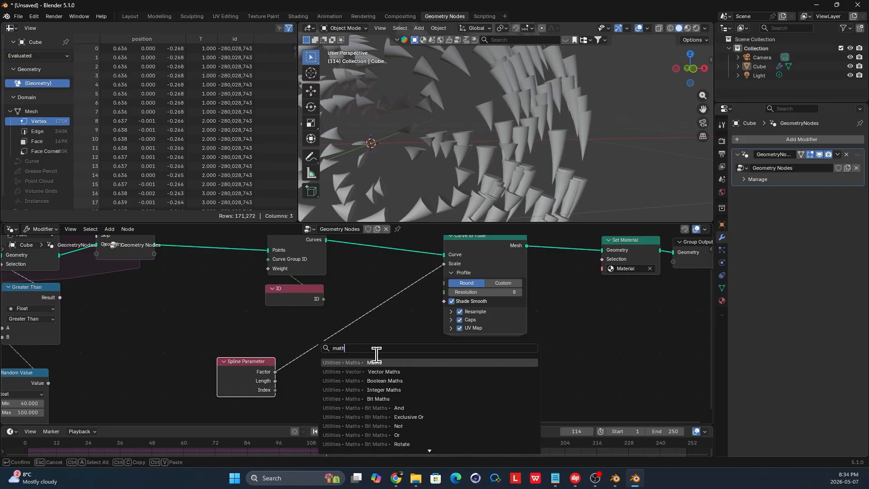
left_click(375, 371)
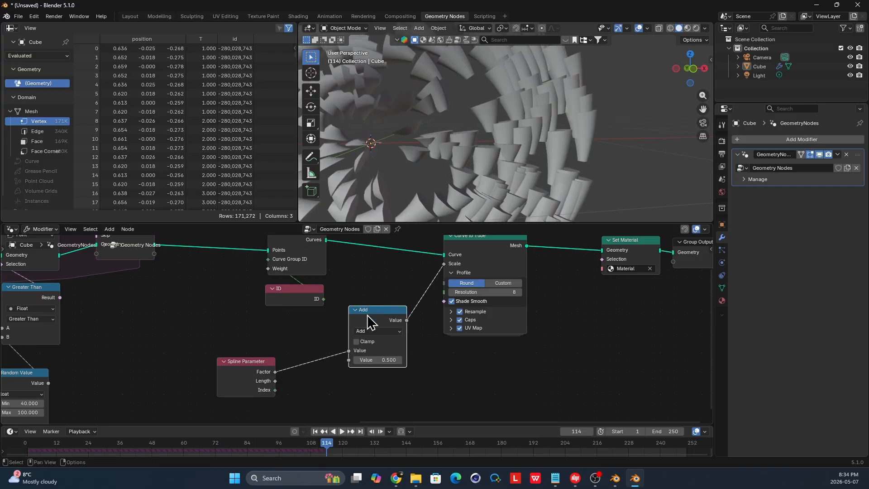
left_click(377, 344)
scroll(385, 346, "up", 1)
middle_click_drag(393, 348, 405, 322)
left_click_drag(406, 322, 406, 327)
Change the Math node's operation to Multiply and set its second value to 0.1
left_click(409, 340)
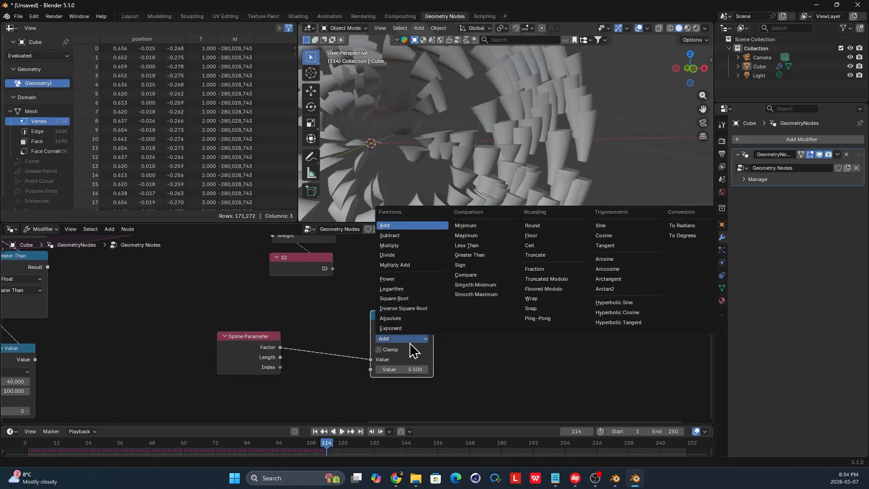
left_click(394, 265)
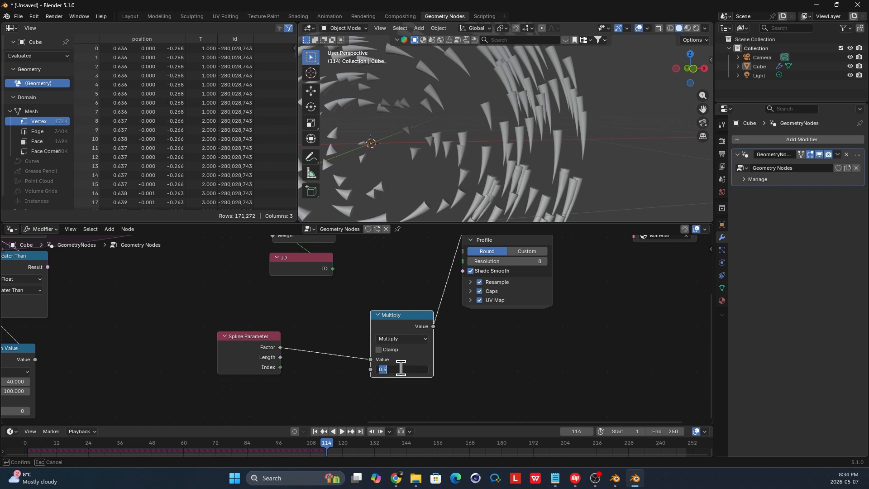
key("Return")
middle_click_drag(472, 161, 514, 142)
Move the Multiply node aside and insert a Colour Ramp between Spline Parameter and Multiply
left_click_drag(411, 322, 424, 324)
key("shift+a")
mouse_move(357, 334)
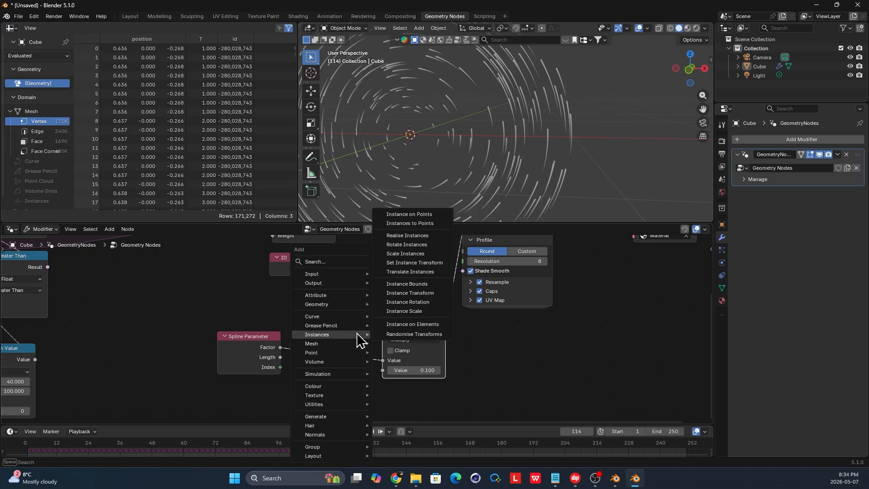
type("ram")
key("Return")
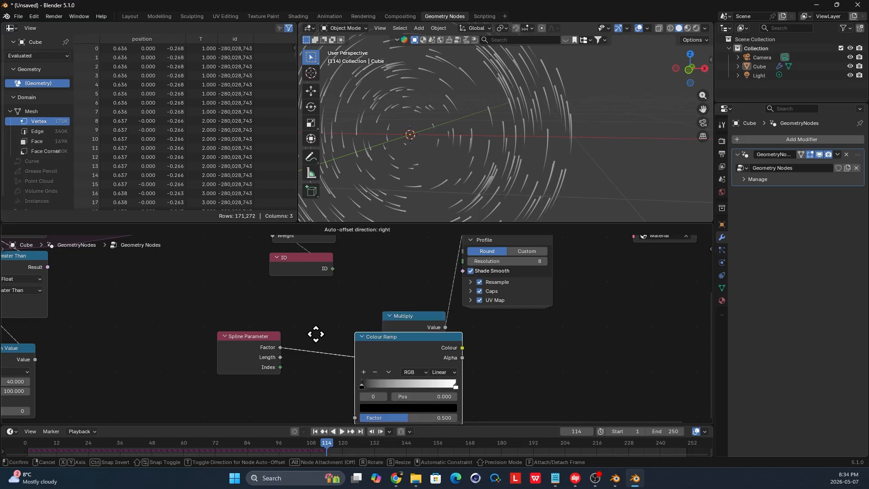
left_click(259, 325)
Reverse the Colour Ramp to run from white to black, and play the animation to examine the trails' thickness
mouse_move(313, 376)
left_mouse_down()
mouse_move(366, 377)
mouse_move(297, 378)
left_mouse_up()
left_click_drag(374, 373, 413, 382)
key("space")
middle_click_drag(494, 129, 511, 150)
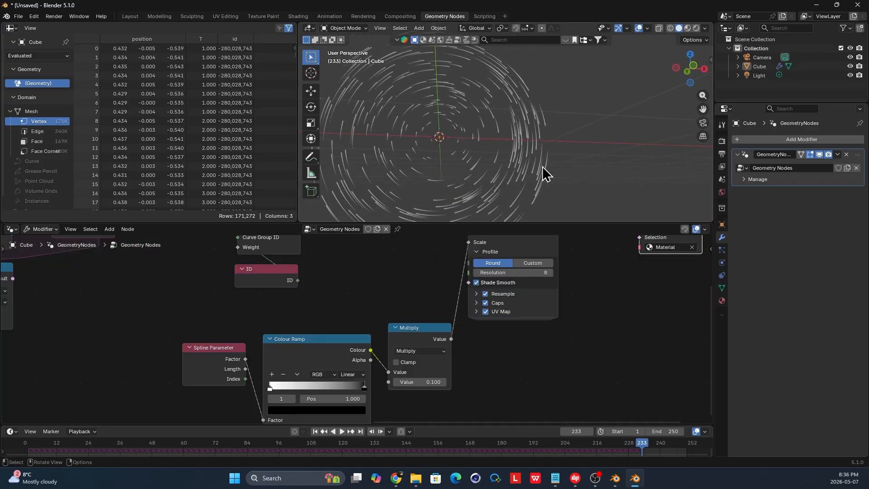
scroll(542, 166, "up", 6)
middle_click_drag(543, 166, 462, 237)
scroll(461, 305, "down", 1)
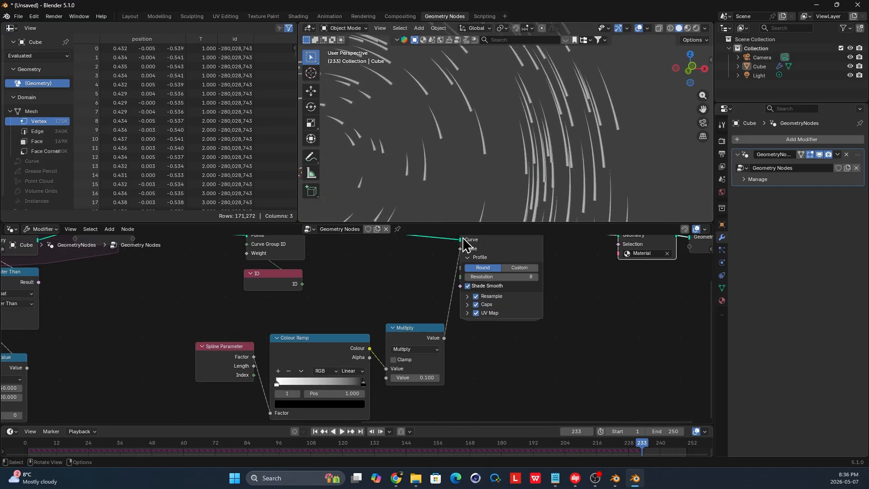
Spread the nodes out, then duplicate the Multiply node and insert the copy between Colour Ramp and the original Multiply
left_click_drag(290, 361, 296, 332)
middle_click_drag(520, 145, 502, 156)
scroll(440, 288, "down", 2)
scroll(409, 336, "up", 1)
left_click_drag(511, 240, 601, 231)
left_click_drag(404, 334, 474, 322)
key("shift+d")
left_click(408, 335)
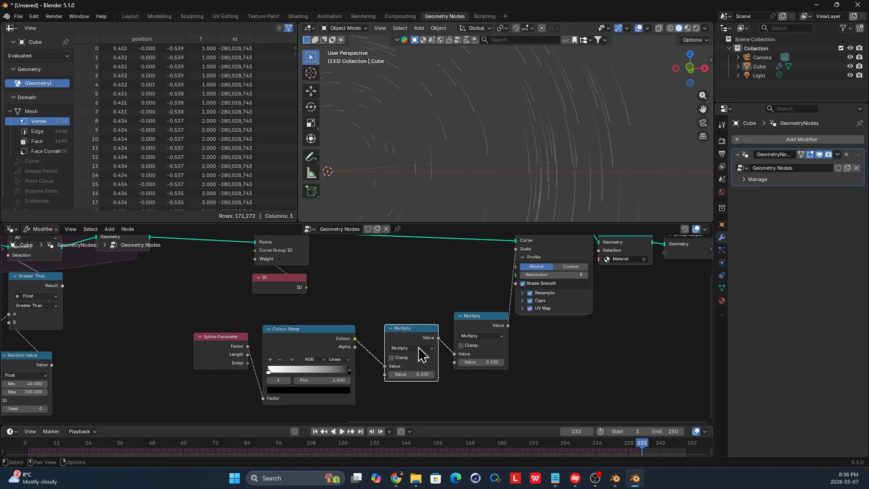
Add a Random Value node and connect its output to the second value of the duplicated Multiply node
scroll(421, 355, "down", 3)
key("shift+a")
type("ran")
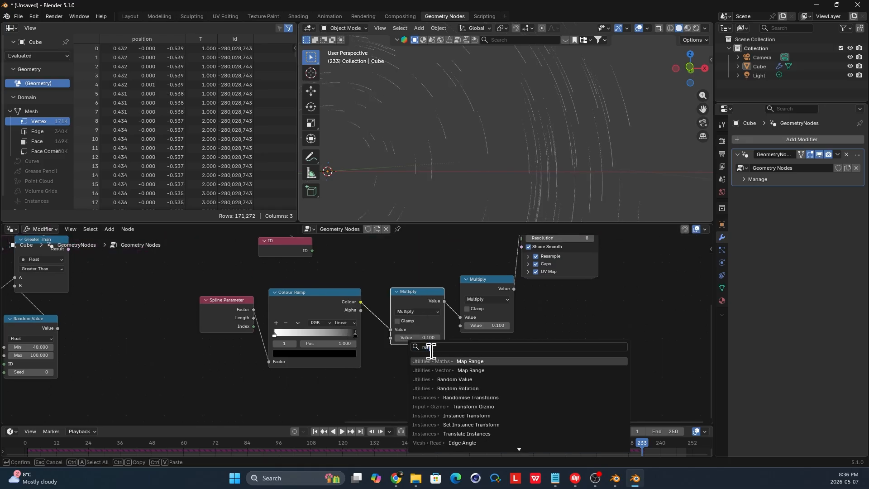
type("d")
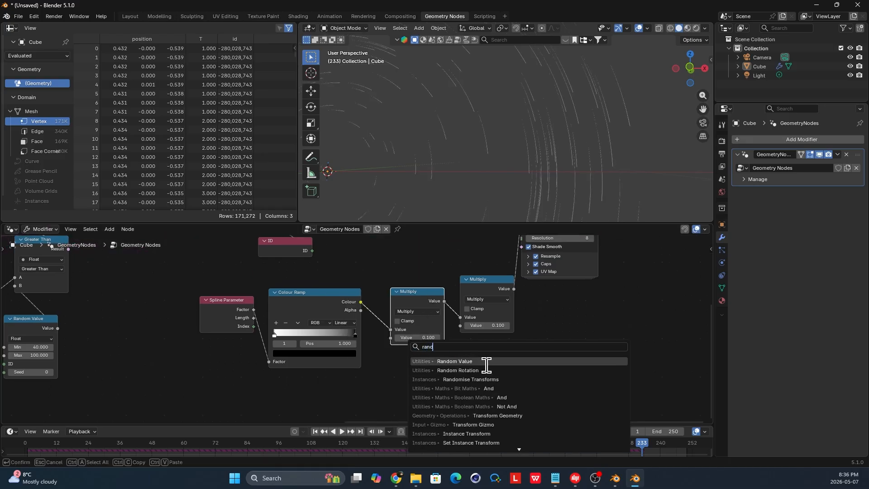
left_click(497, 362)
left_click(384, 367)
left_click_drag(428, 369, 392, 340)
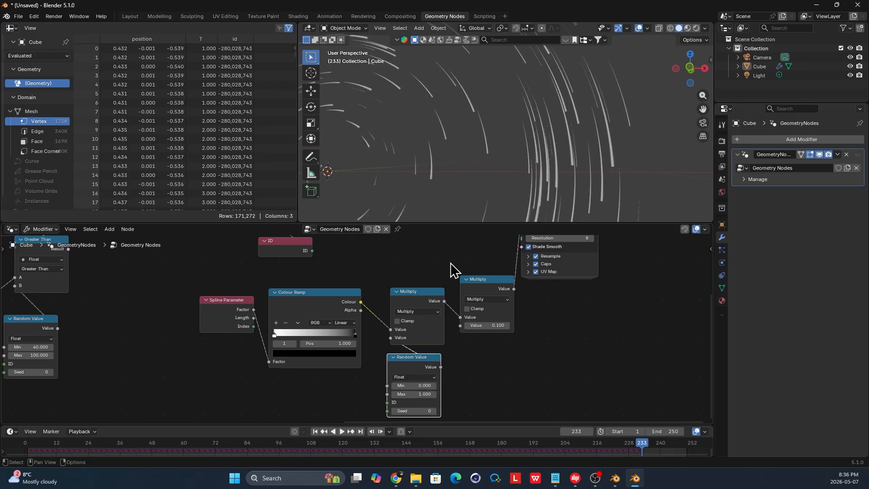
Examine the trails with randomised thickness from several angles and distances in the viewport
middle_click_drag(398, 147, 408, 152)
middle_click_drag(362, 166, 431, 152, "shift")
scroll(496, 163, "down", 2)
middle_click_drag(496, 163, 479, 167)
middle_click_drag(556, 153, 454, 155, "shift")
scroll(521, 157, "up", 1)
middle_click_drag(519, 163, 557, 155)
middle_click_drag(479, 159, 445, 135)
scroll(551, 267, "down", 4)
Reposition the Set Material node between Curve to Tube and Group Output
middle_click_drag(550, 267, 429, 332)
scroll(428, 331, "up", 2)
left_click_drag(568, 356, 495, 301)
scroll(587, 285, "up", 2)
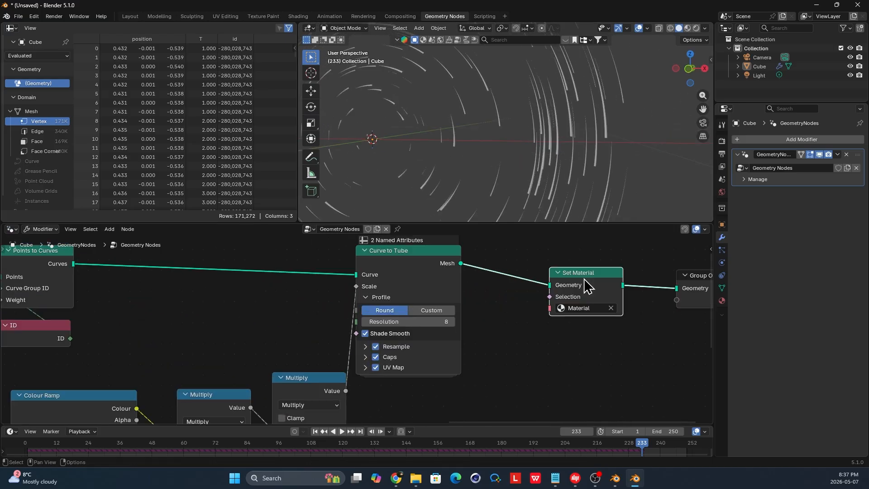
scroll(589, 299, "down", 1)
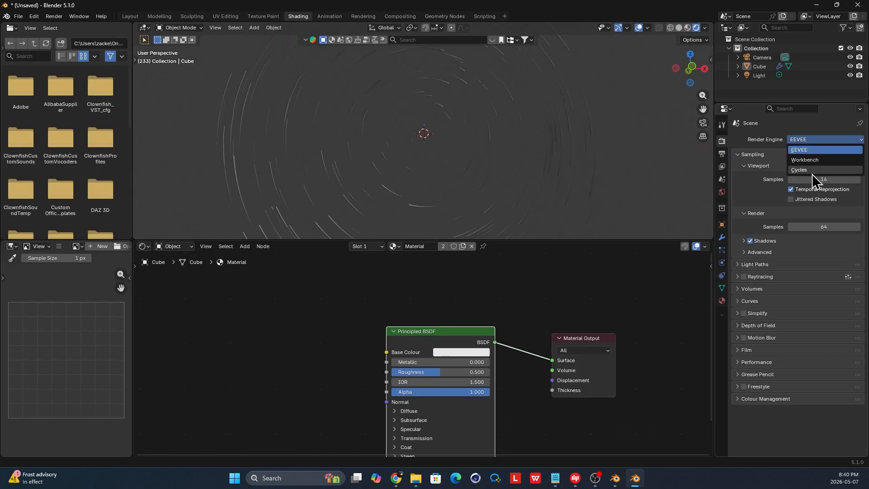
Set the render engine to Cycles with GPU Compute as the device
left_click(811, 171)
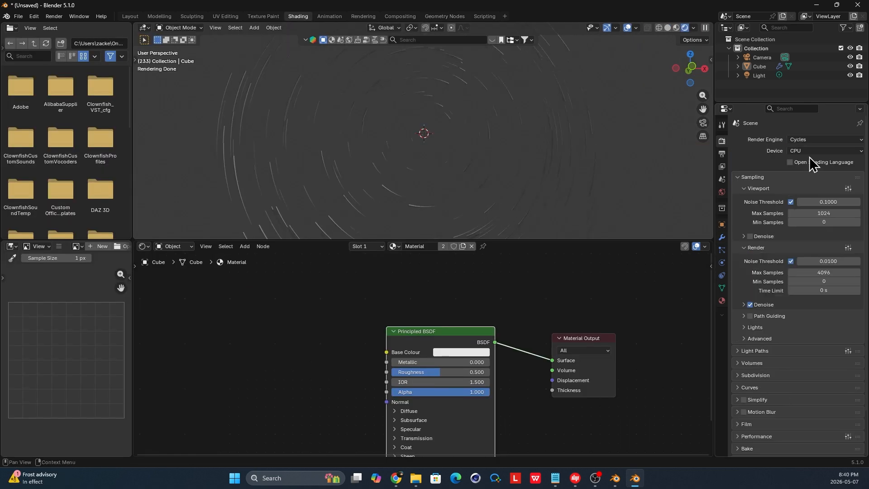
left_click(816, 152)
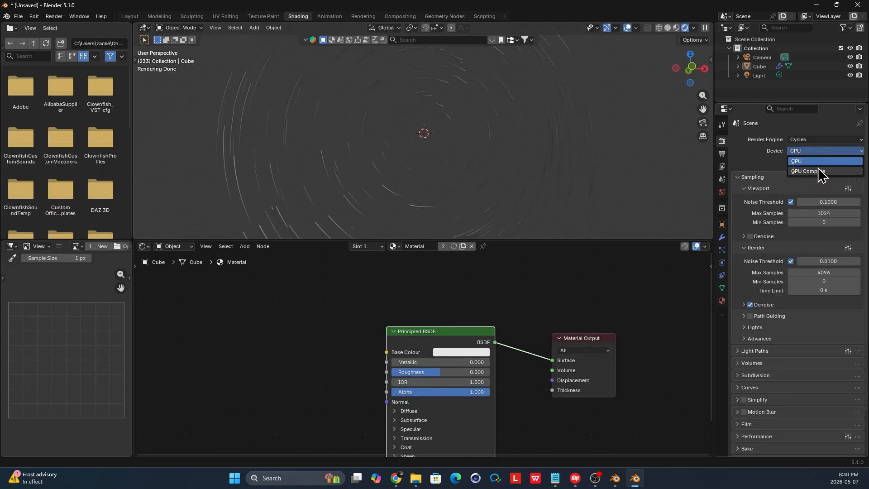
left_click(819, 171)
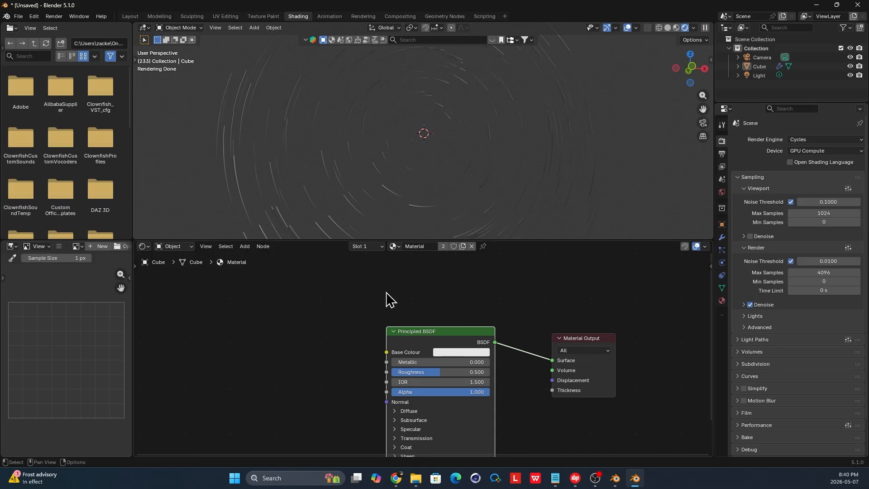
Replace the Principled BSDF with an Emission shader connected to the Surface of Material Output
middle_click_drag(425, 339, 426, 317)
left_click_drag(428, 316, 448, 305)
scroll(460, 313, "down", 1)
middle_click_drag(460, 313, 380, 315)
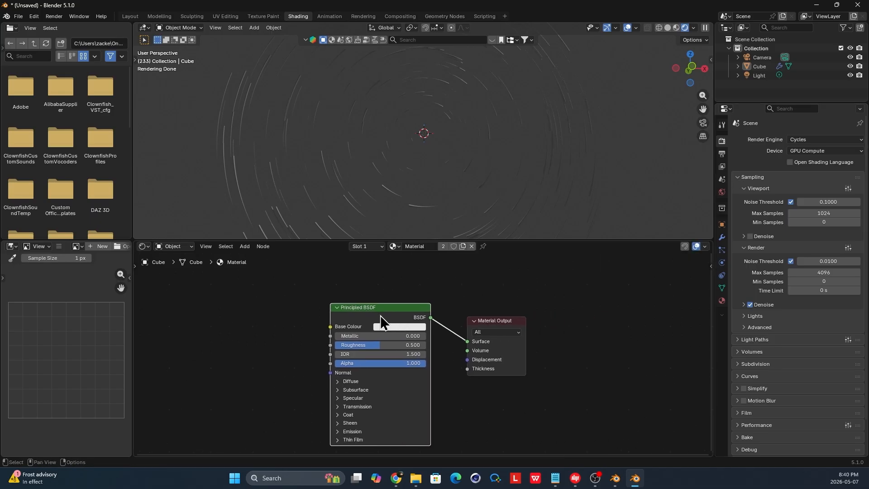
key("x")
key("shift+a")
type("em")
key("Return")
left_click(437, 344)
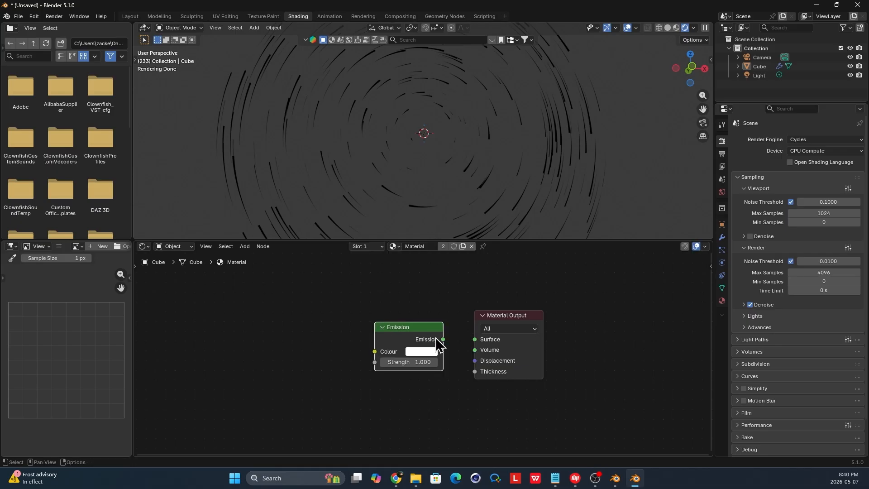
left_click_drag(480, 347, 480, 344)
Add a Geometry node's Random Per Island output and connect it to the Emission shader's Colour
key("shift+a")
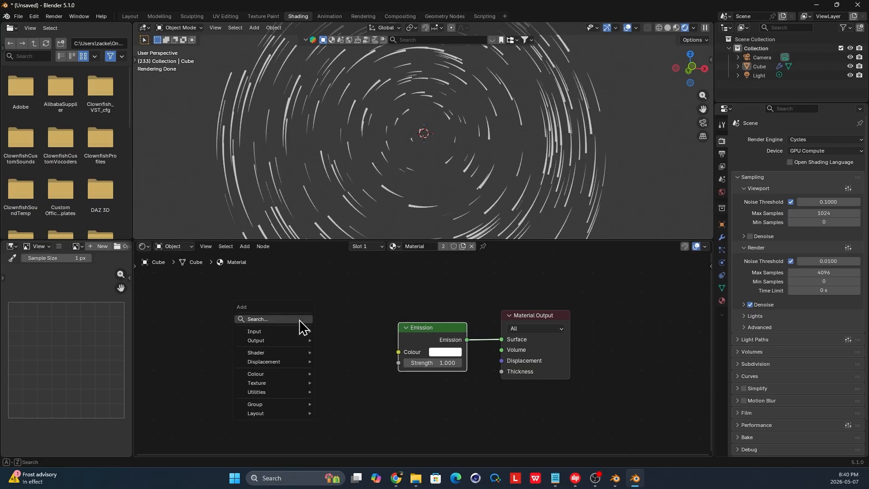
left_click(299, 320)
type("rand")
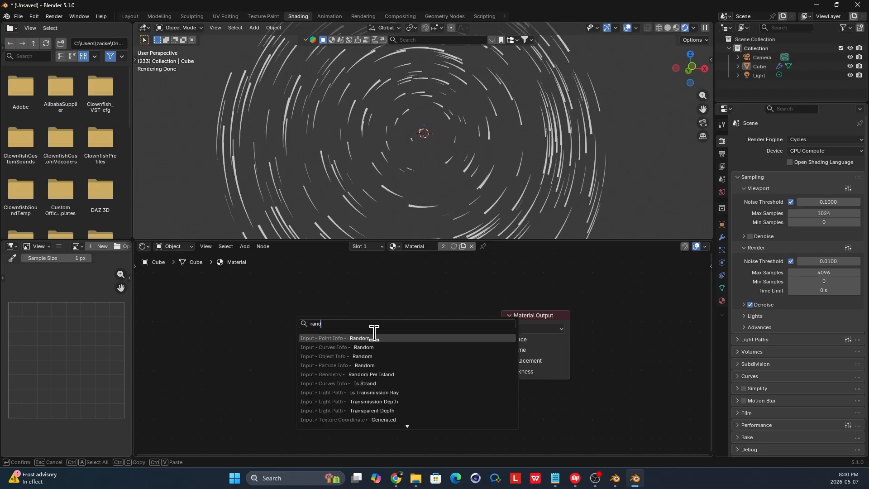
type(" p")
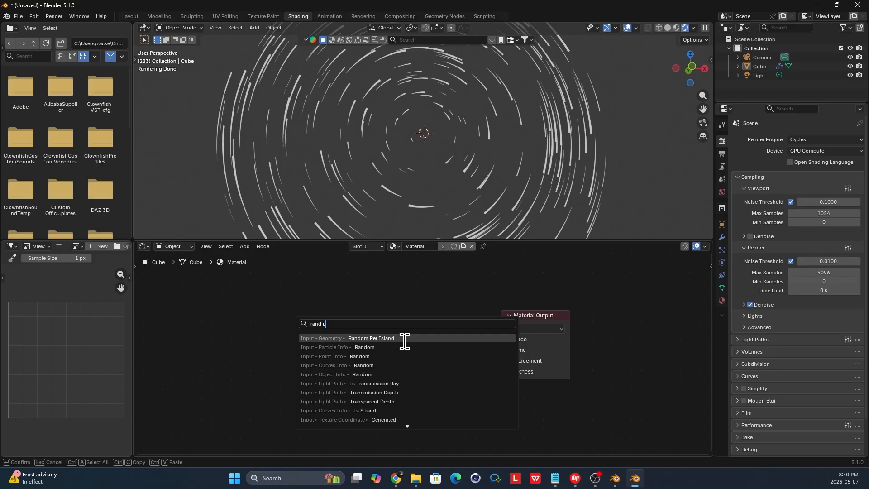
left_click(405, 340)
left_click(286, 334)
mouse_move(356, 352)
left_mouse_down()
mouse_move(409, 352)
mouse_move(261, 344)
left_mouse_up()
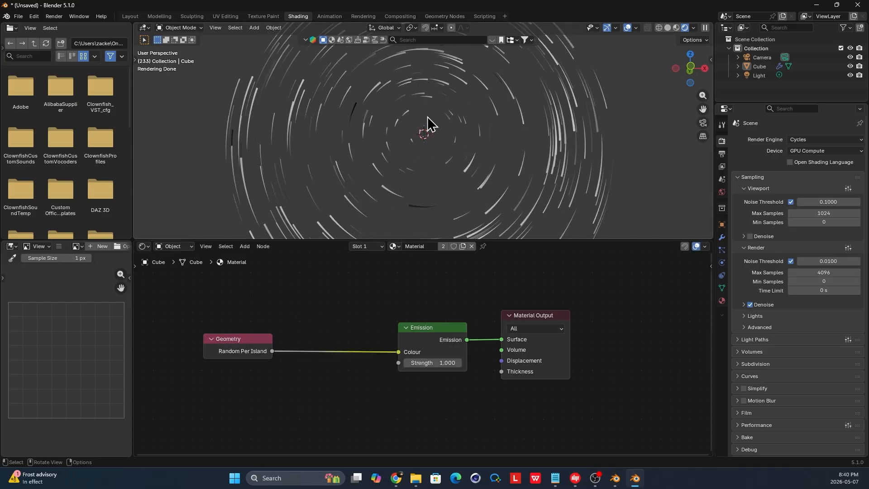
Insert a Colour Ramp between Random Per Island and the Emission shader's Colour
key("shift+a")
type("ram")
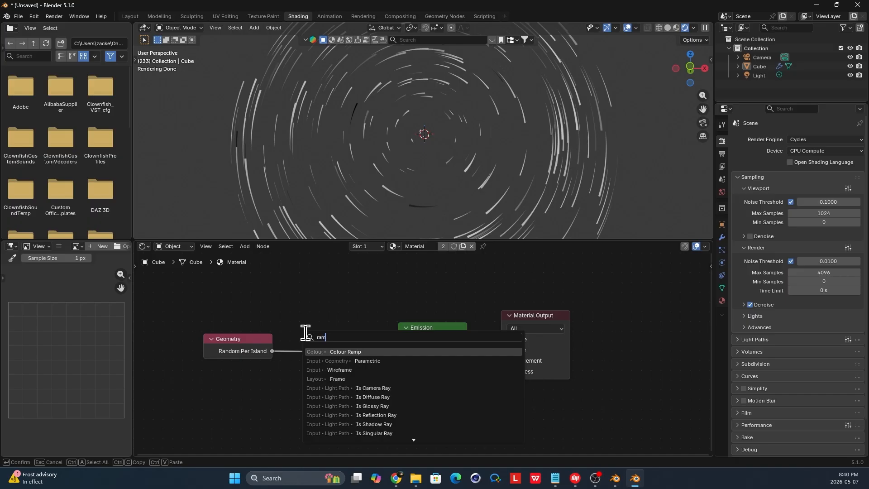
key("Return")
left_click(300, 326)
Set the Colour Ramp's first stop to white and its last stop to blue
left_click(335, 387)
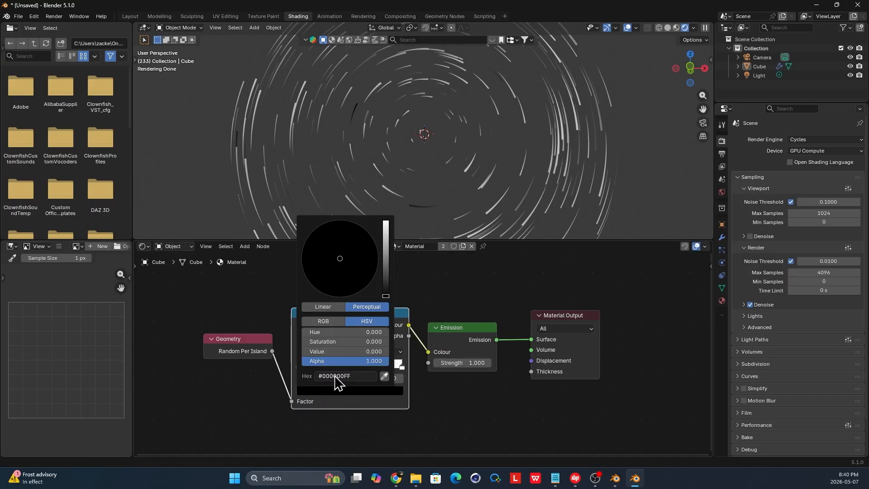
left_click_drag(392, 265, 310, 203)
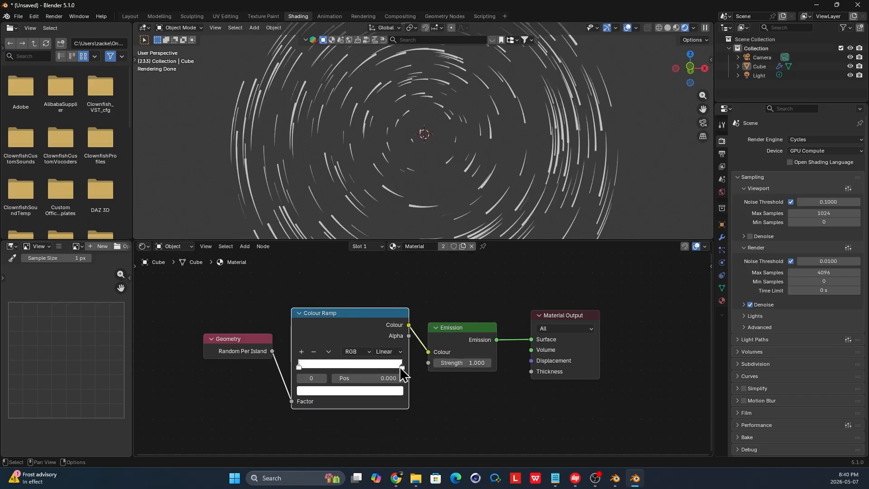
left_click(399, 390)
left_click_drag(359, 254, 373, 245)
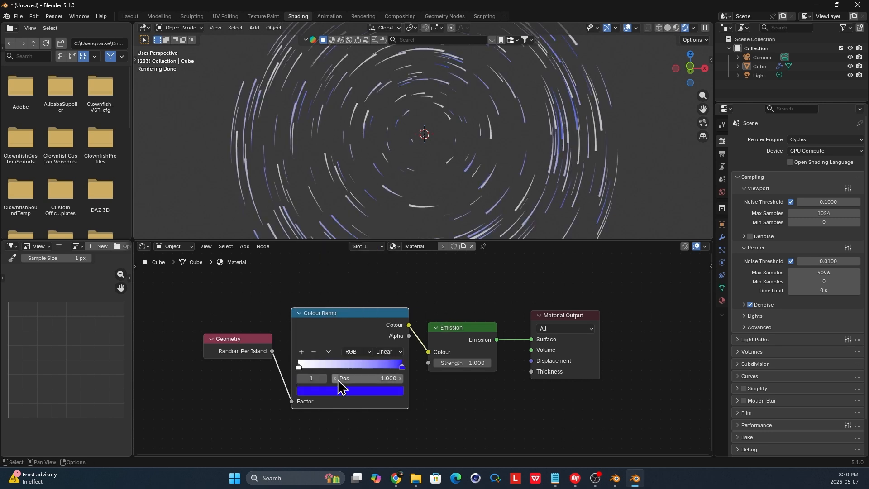
Set the Colour Ramp's colour mode to HSV with Far hue interpolation
left_click(362, 349)
left_click(362, 387)
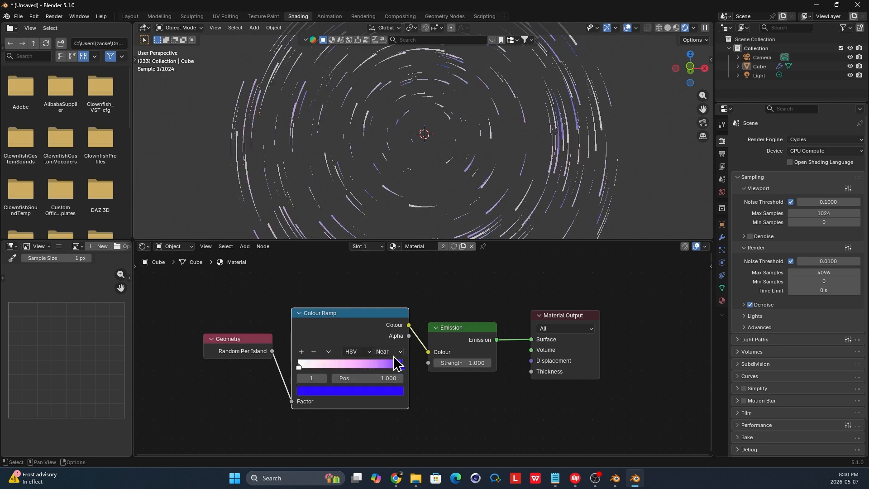
left_click(394, 353)
left_click(402, 387)
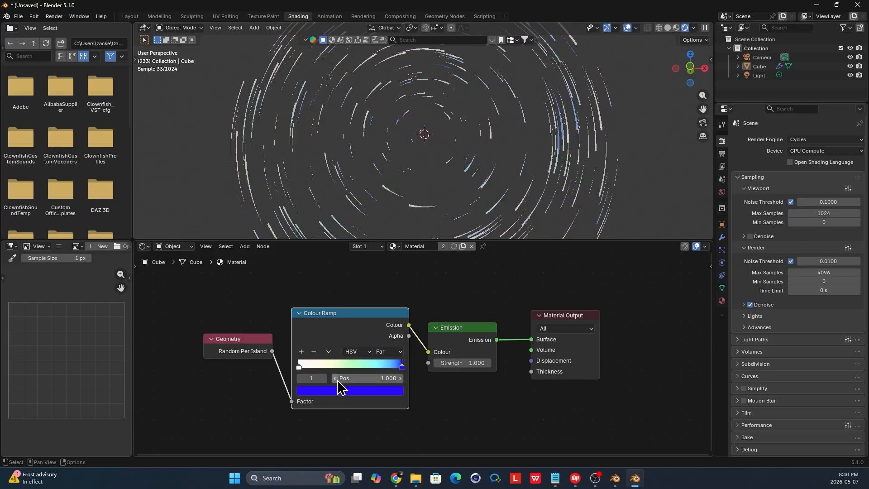
Change the Colour Ramp's first stop from white to a saturated blue
left_click(298, 368)
left_click(327, 391)
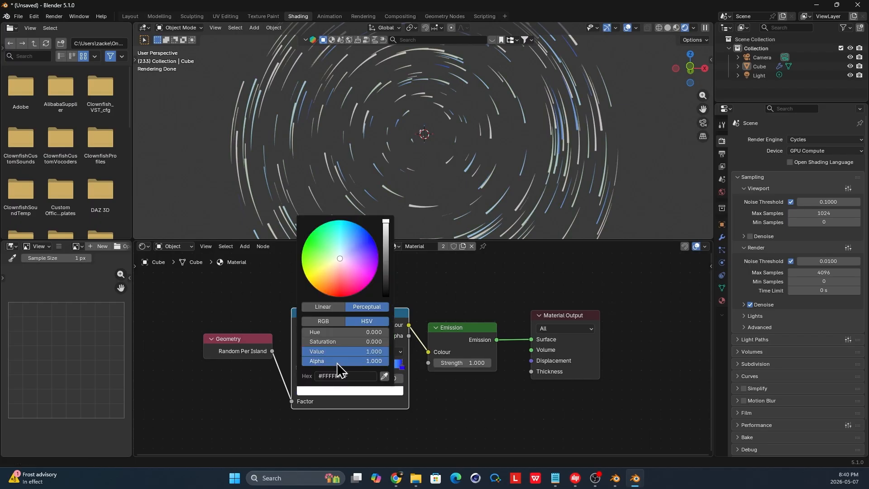
left_click(345, 270)
mouse_move(345, 270)
left_mouse_down()
mouse_move(366, 267)
mouse_move(364, 245)
mouse_move(353, 237)
left_mouse_up()
left_click(366, 238)
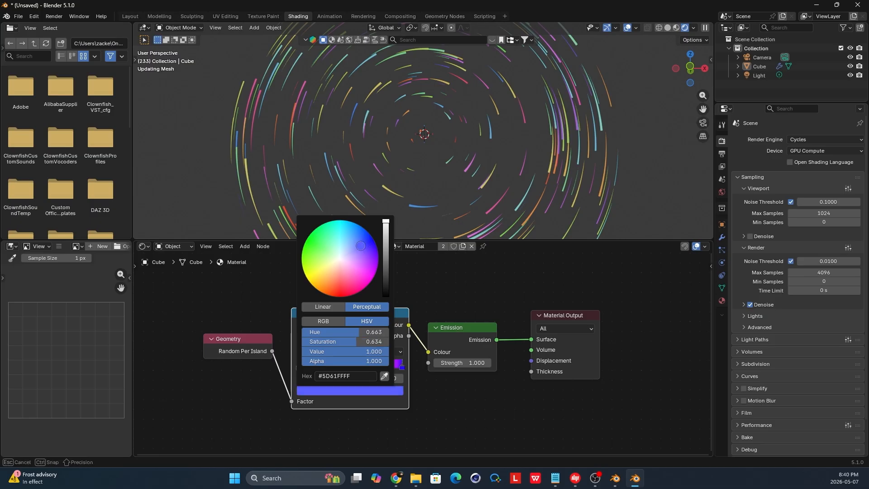
Change the Colour Ramp's last stop to a light cyan
left_click(402, 365)
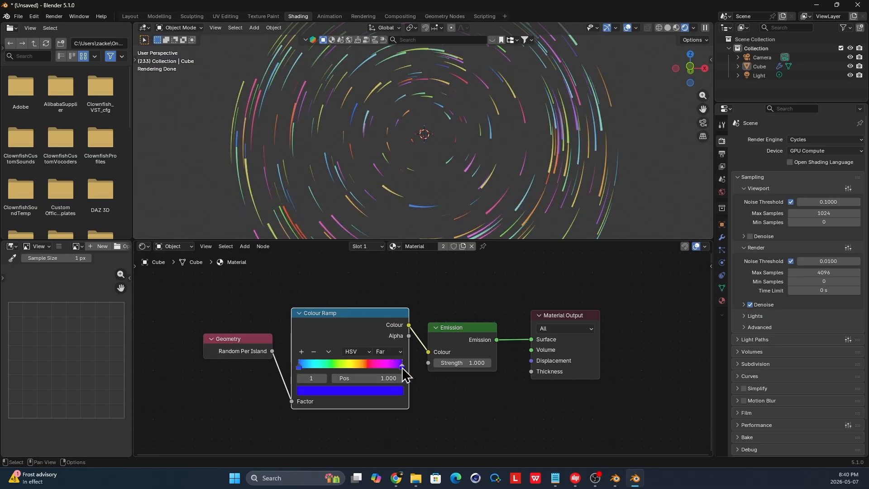
left_click(394, 391)
mouse_move(359, 261)
left_mouse_down()
mouse_move(329, 233)
mouse_move(344, 233)
left_mouse_up()
scroll(425, 343, "down", 3)
scroll(425, 351, "up", 2)
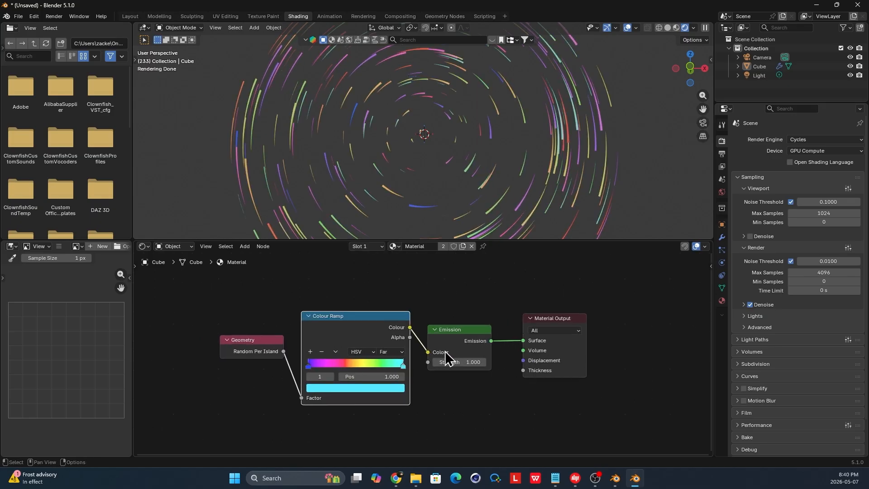
Spread out the Colour Ramp and Geometry nodes and connect Random Per Island to the Emission shader's Strength
left_click(466, 344)
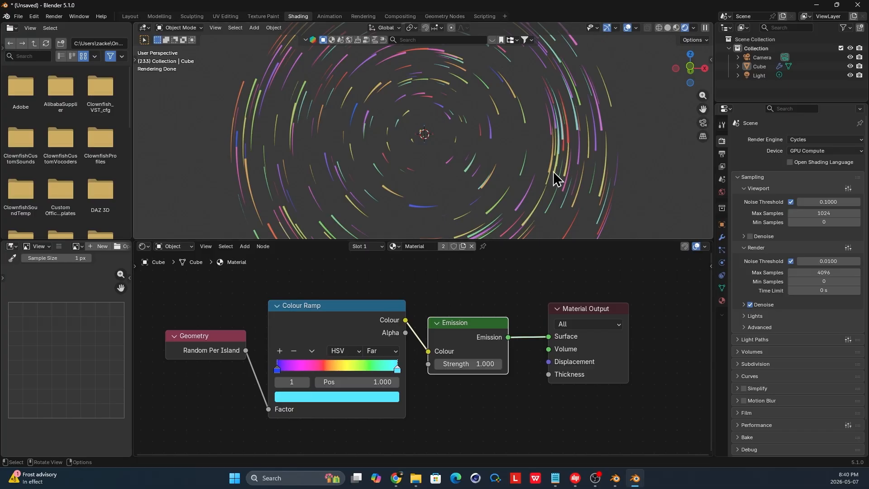
left_click_drag(372, 322, 362, 269)
scroll(362, 274, "down", 3)
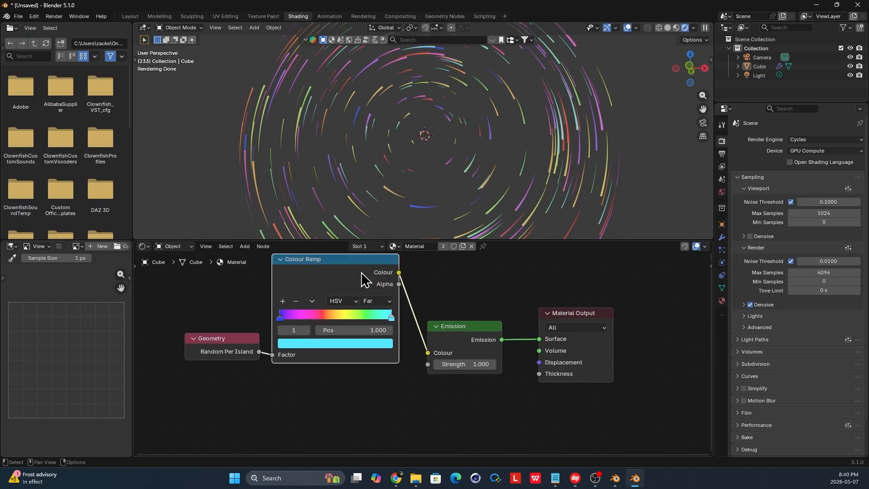
left_click_drag(244, 353, 181, 371)
left_click_drag(350, 288, 319, 261)
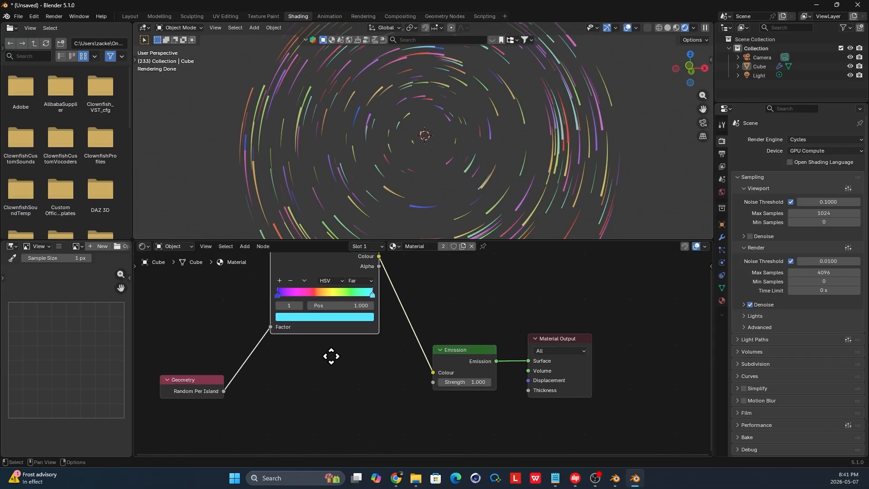
scroll(331, 354, "up", 1)
left_click_drag(421, 384, 430, 380)
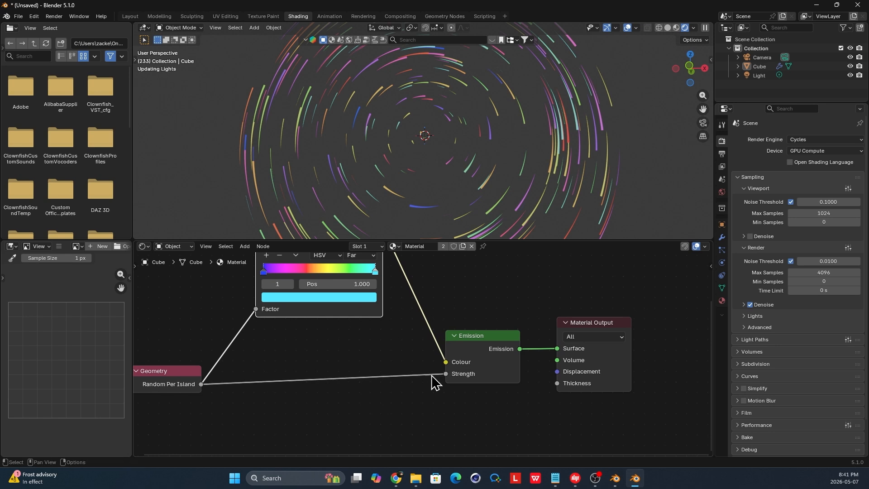
Insert a Math node between Random Per Island and the Emission shader's Strength
middle_click_drag(478, 167, 483, 178)
scroll(483, 178, "up", 1)
middle_click_drag(350, 211, 344, 214)
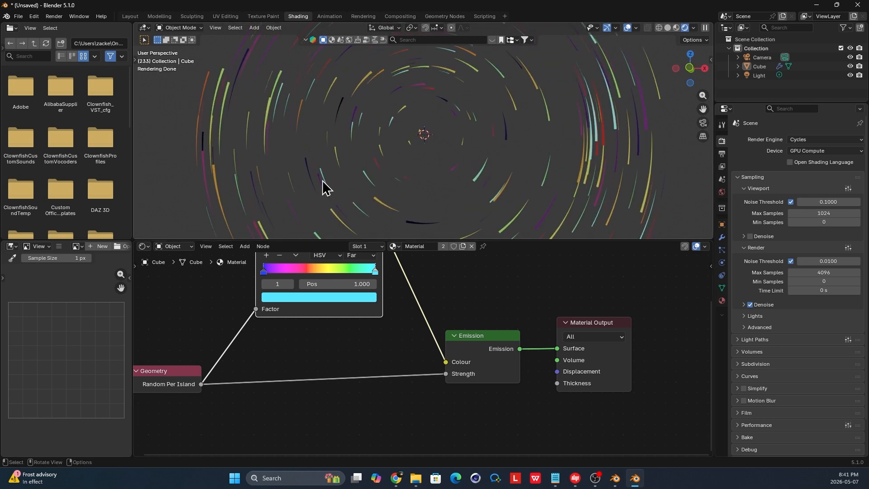
key("shift+a")
type("math")
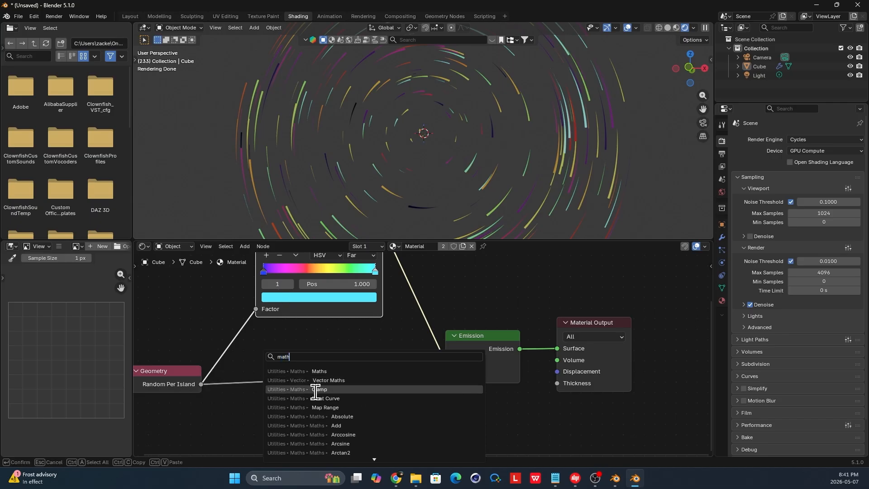
left_click(341, 370)
left_click(286, 355)
Switch the Math node's operation to Multiply and set its second value to 2
left_click(346, 364)
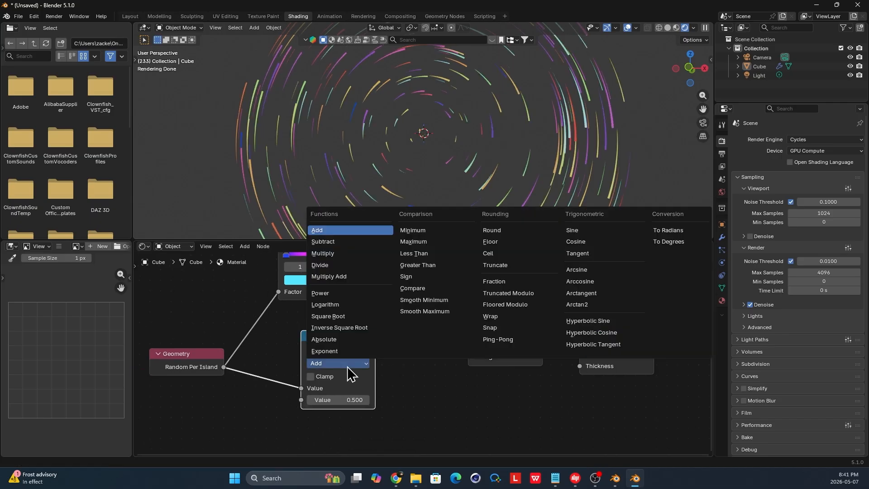
left_click(339, 253)
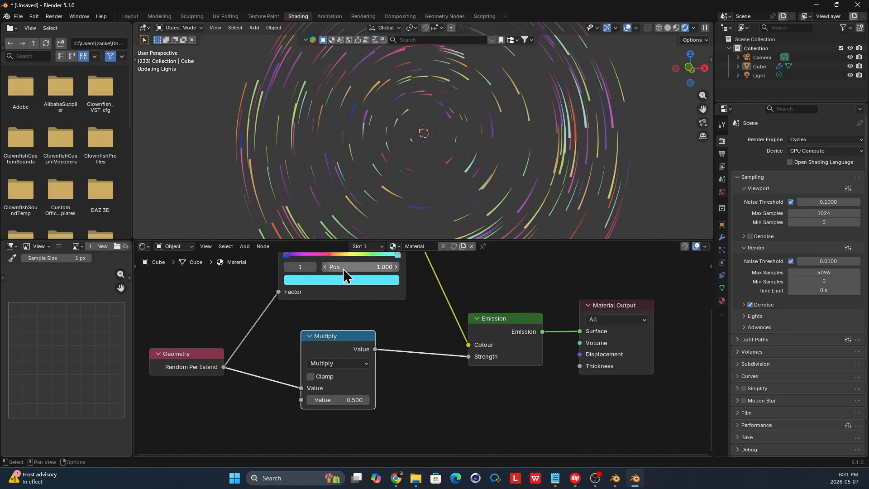
left_click(345, 400)
type("2")
key("Return")
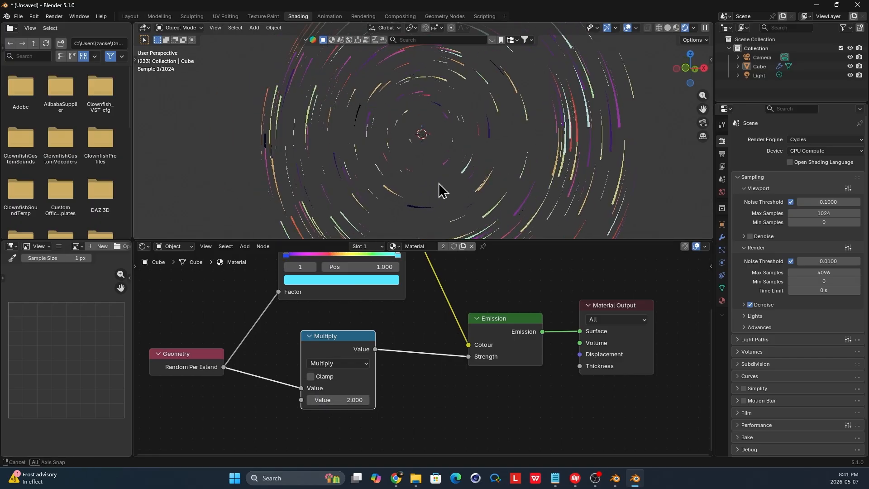
Set the World Background strength to 0 and return to the object's material nodes
left_click(172, 247)
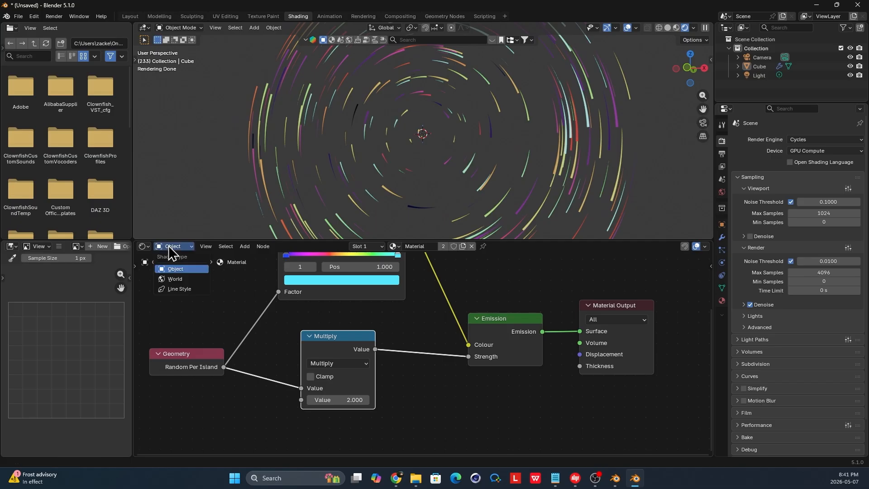
left_click(177, 280)
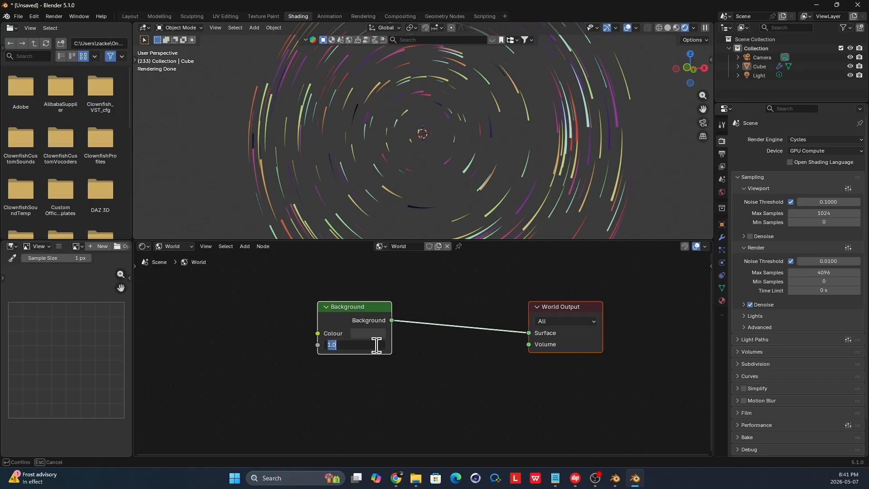
type("0")
key("Return")
left_click(188, 269)
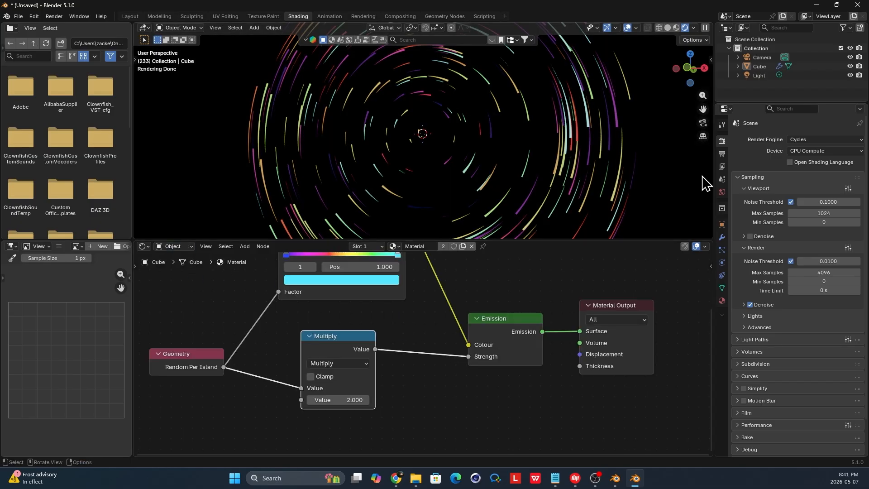
Delete the light from the scene and reselect the star-trail object
left_click(759, 76)
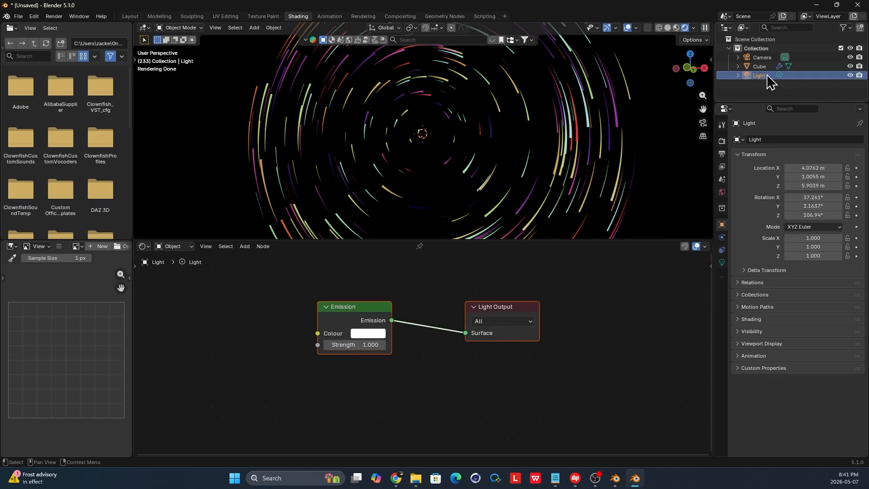
key("x")
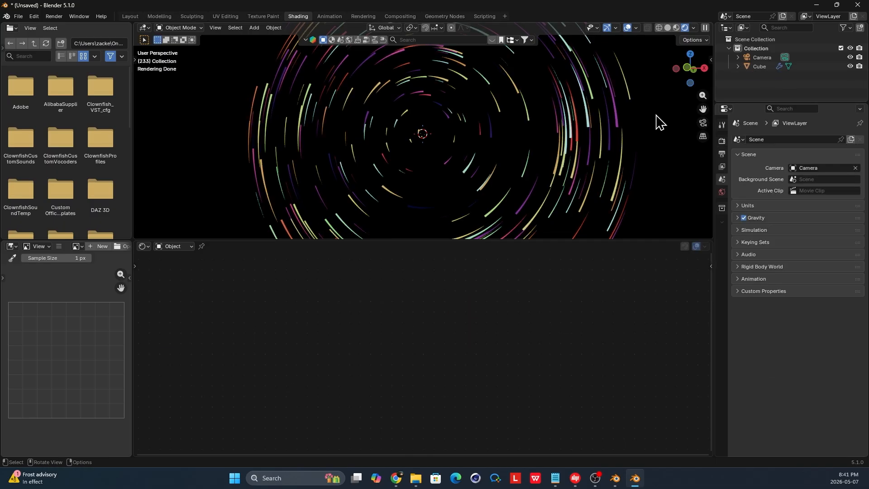
left_click(494, 152)
mouse_move(494, 151)
middle_mouse_down()
mouse_move(507, 166)
mouse_move(490, 160)
mouse_move(503, 159)
mouse_move(518, 128)
mouse_move(496, 169)
middle_mouse_up()
left_click(577, 154)
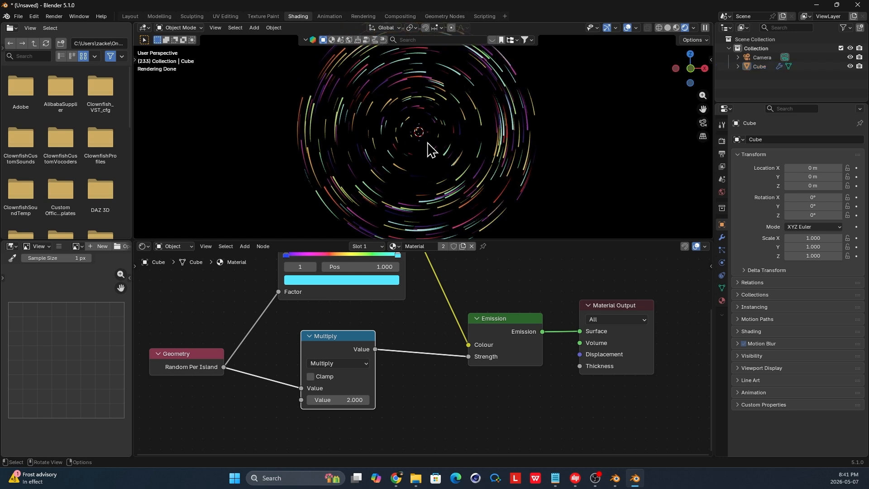
scroll(495, 153, "up", 2)
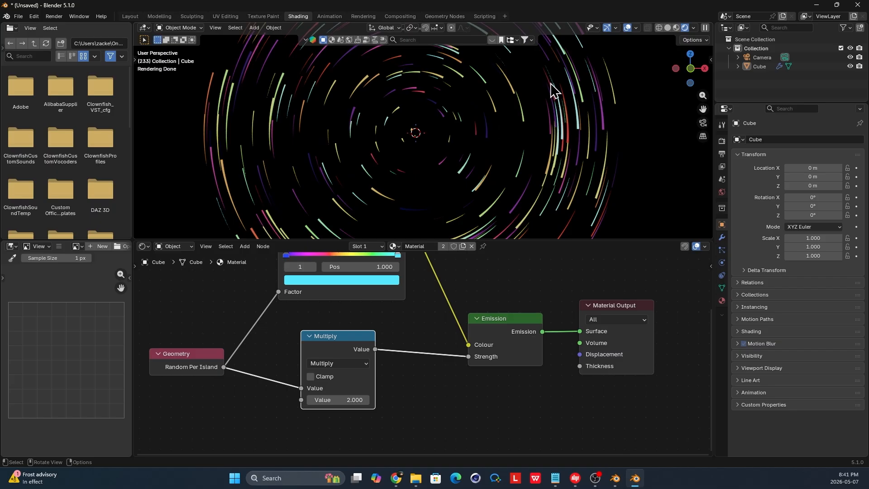
scroll(552, 89, "down", 2)
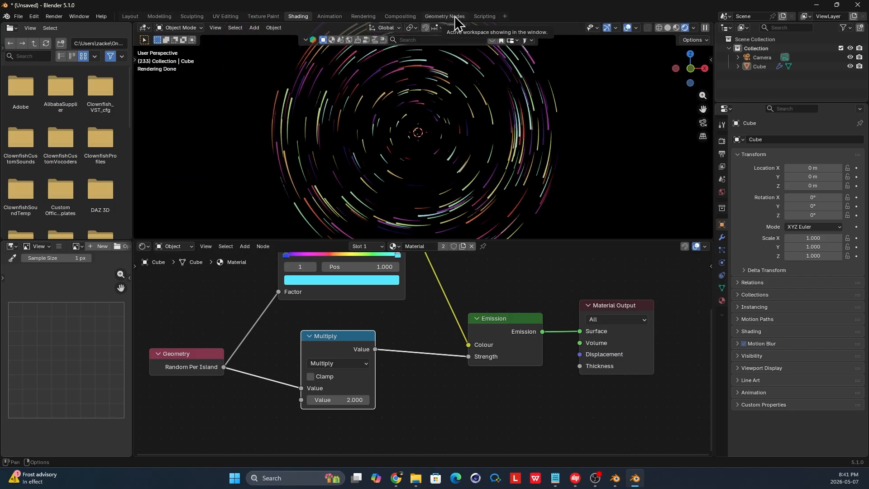
Add a mesh plane in the Layout workspace and scale it up uniformly to about 1.6
left_click(130, 17)
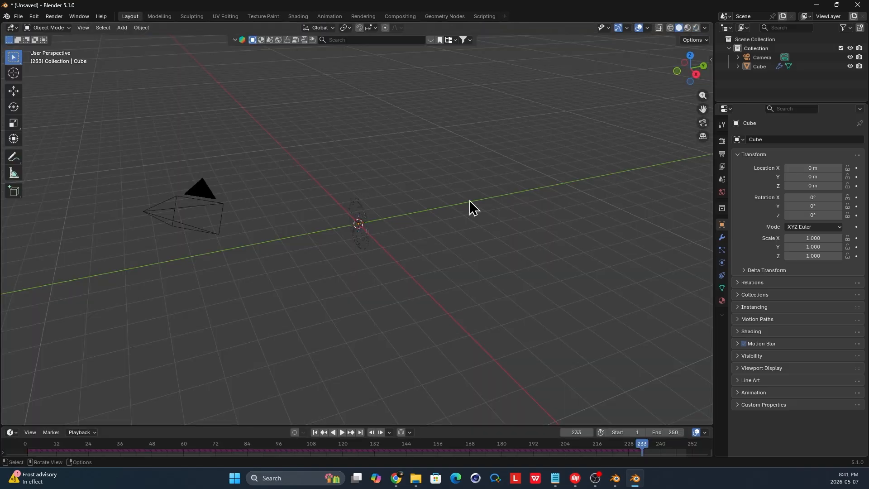
mouse_move(369, 264)
middle_mouse_down()
mouse_move(438, 250)
mouse_move(417, 258)
mouse_move(397, 191)
mouse_move(396, 208)
middle_mouse_up()
key("shift+a")
mouse_move(387, 219)
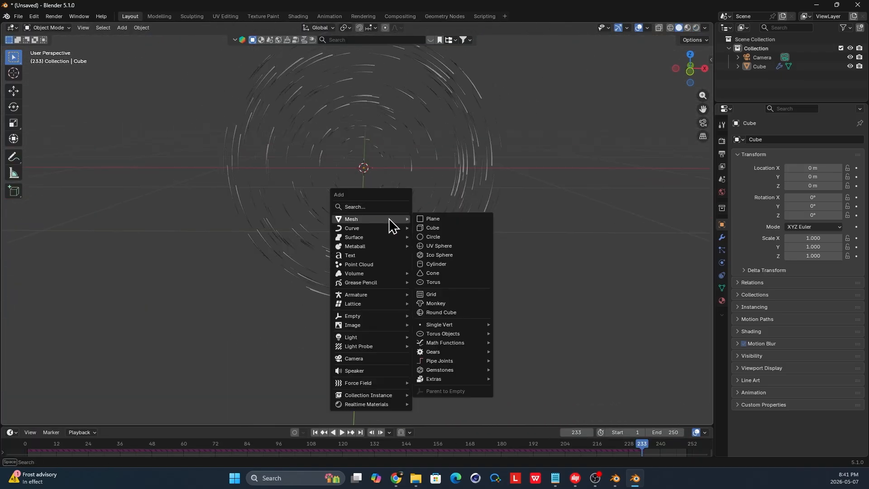
left_click(458, 221)
key("s")
left_click(511, 227)
Lower the plane beneath the star trails to about -0.81 m on Z
key("g")
key("z")
left_click(511, 344)
Narrow the plane along Y to a scale of about 0.62
middle_click_drag(507, 320, 503, 281)
key("s")
key("x")
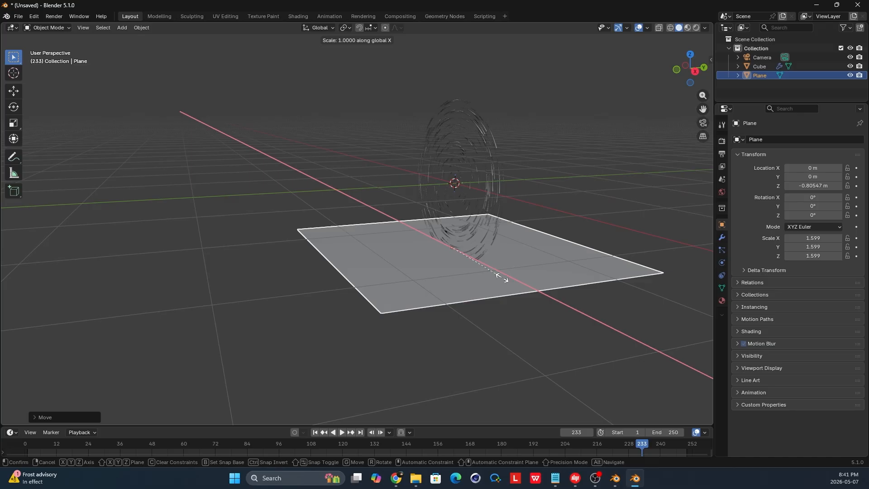
key("y")
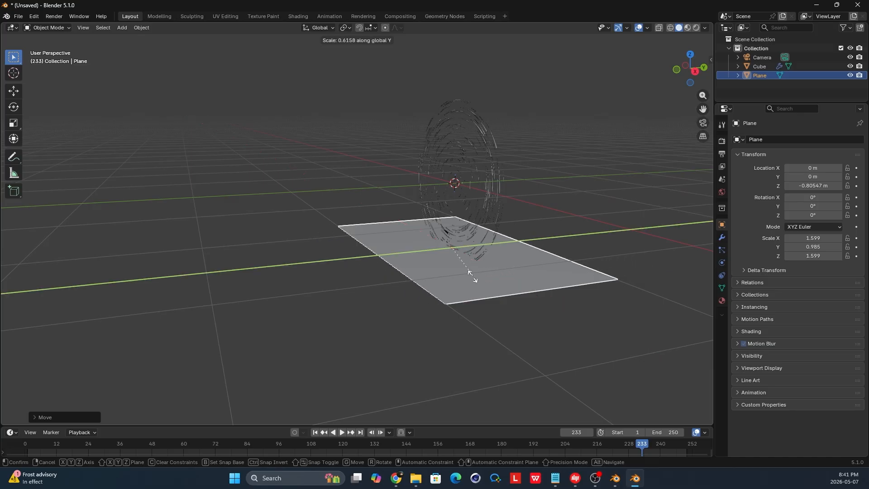
left_click(452, 277)
Move the plane along Y to about -0.66 m, in front of the star trails
key("g")
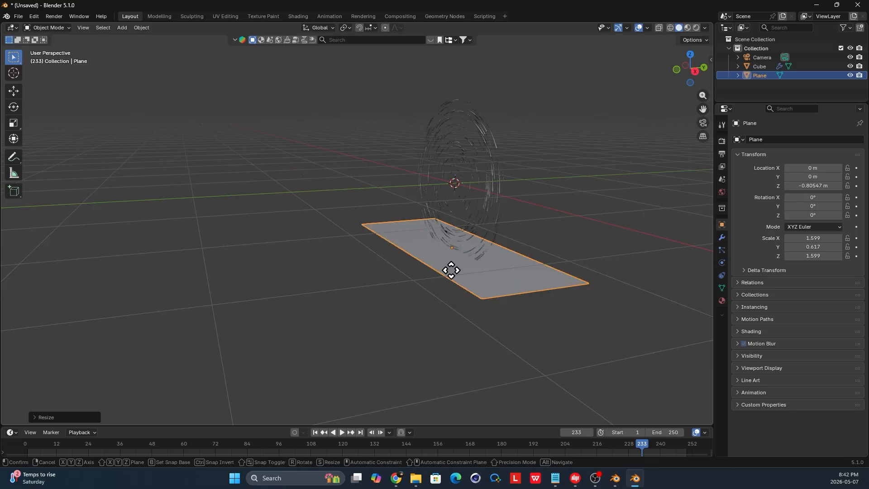
key("x")
key("y")
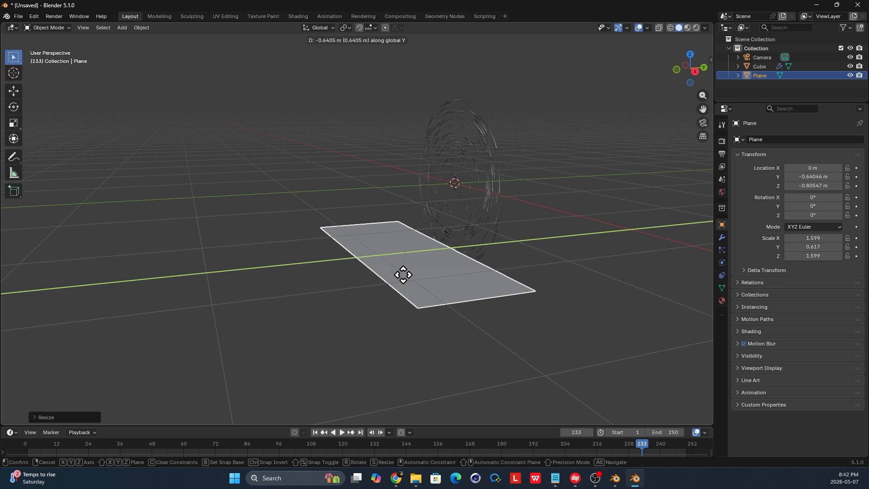
left_click(408, 271)
middle_click_drag(460, 256, 537, 250)
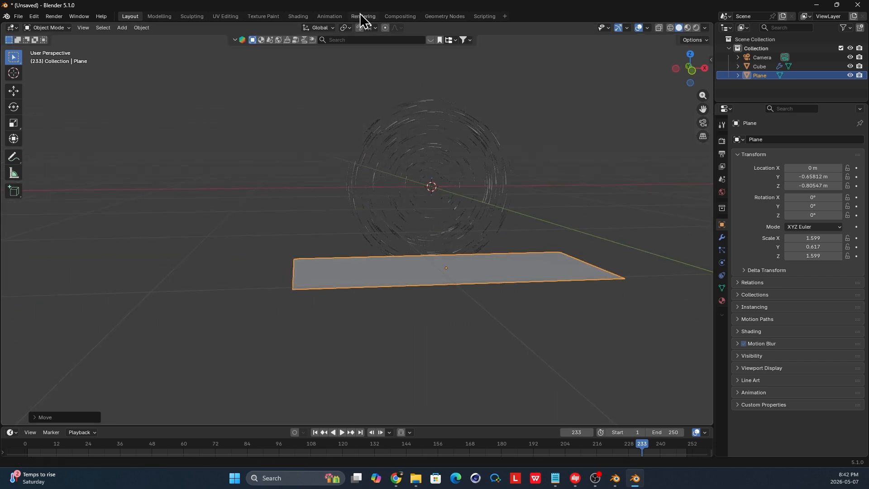
Create a new geometry node tree on the plane and insert a Set Position node between Group Input and Group Output
left_click(430, 17)
left_click(356, 229)
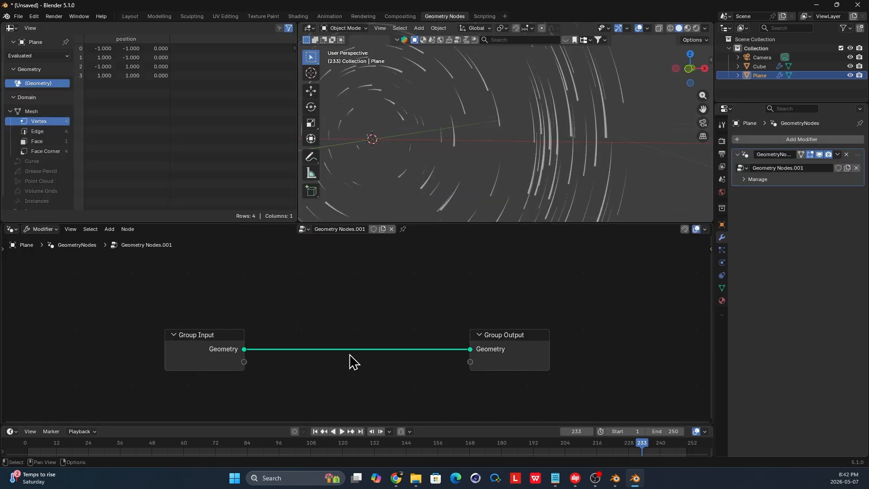
middle_click_drag(455, 159, 486, 161)
scroll(363, 333, "up", 1)
key("shift+a")
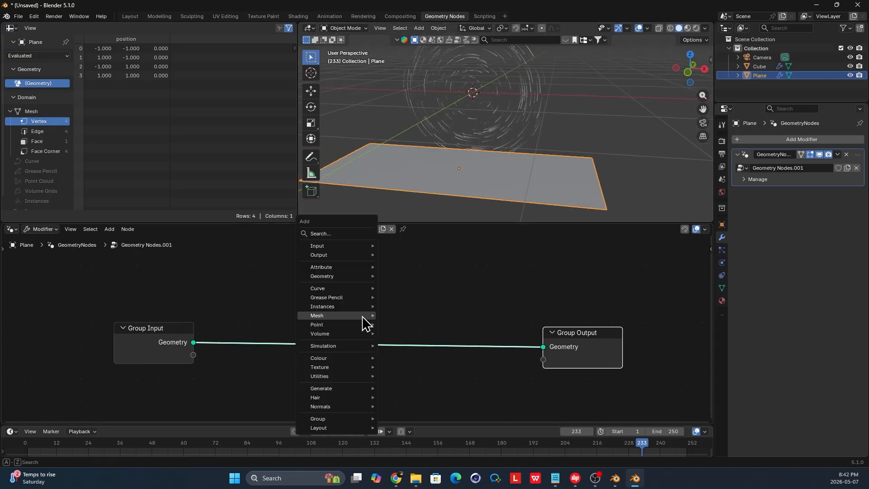
type("set")
left_click(398, 333)
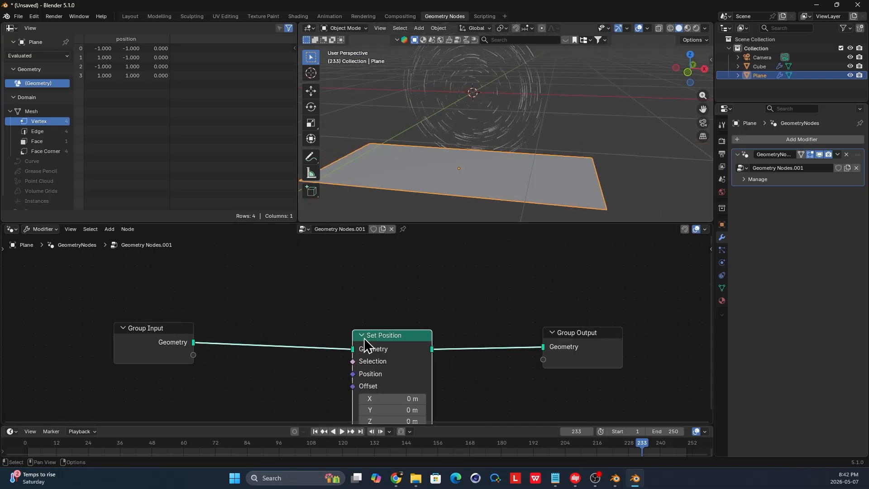
Insert a Subdivide Mesh node with level 6 between Group Input and Set Position
key("shift+a")
type("subd")
left_click(390, 310)
left_click(259, 287)
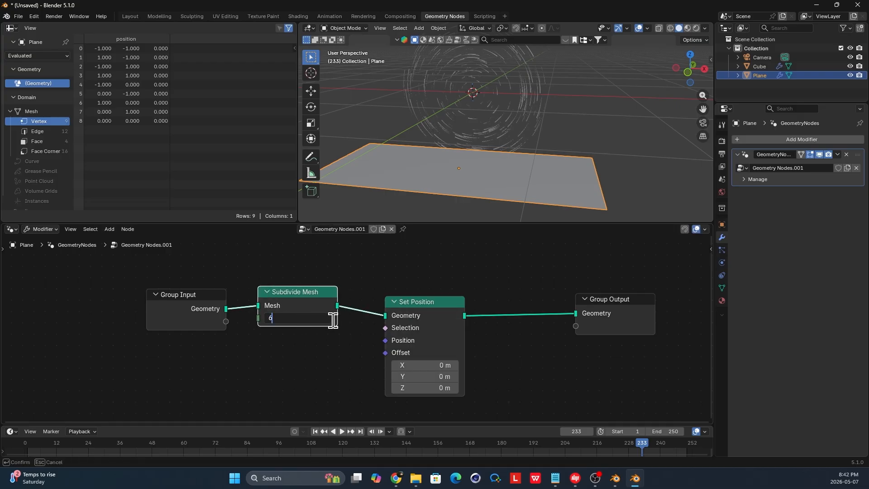
key("Return")
Move the Group Input and Subdivide Mesh nodes away from Set Position to clear space in the node tree
left_click_drag(207, 273, 299, 333)
left_click_drag(306, 304, 163, 311)
middle_click_drag(412, 331, 410, 272)
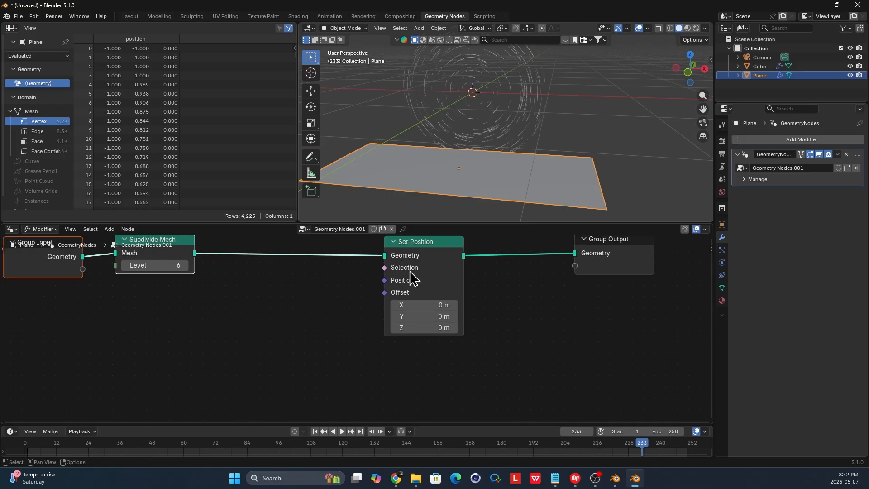
Add a Noise Texture node below the Subdivide Mesh node in the plane's node tree
scroll(335, 326, "down", 3)
key("shift+a")
type("noi")
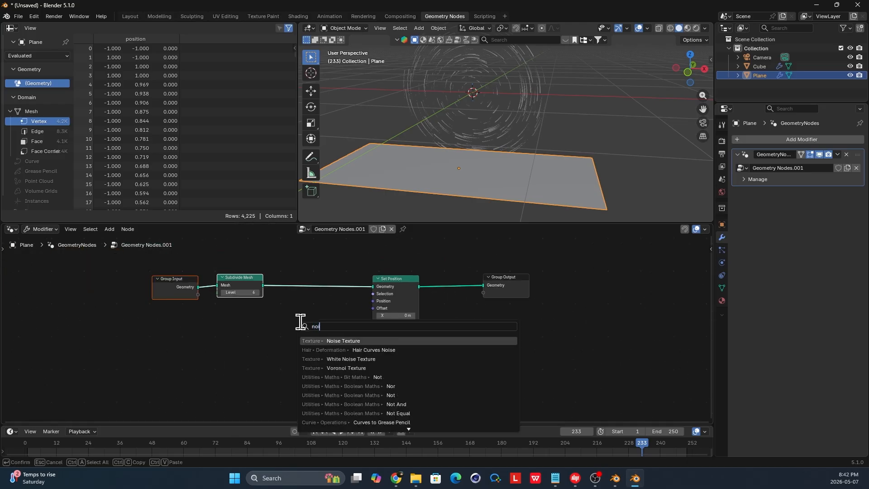
key("Return")
left_click(227, 335)
scroll(251, 348, "up", 2)
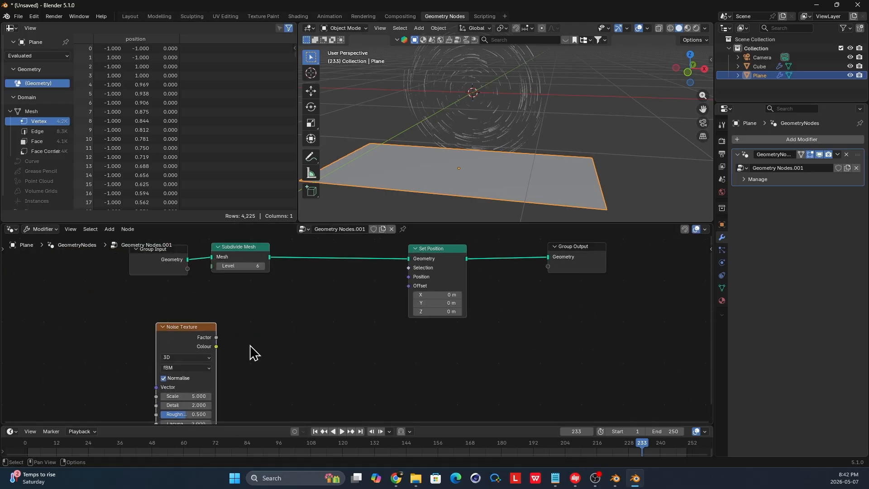
Add a Combine XYZ node, feeding the noise Factor into its Z and its Vector into the Set Position Offset
left_click_drag(276, 340, 281, 334)
type("com")
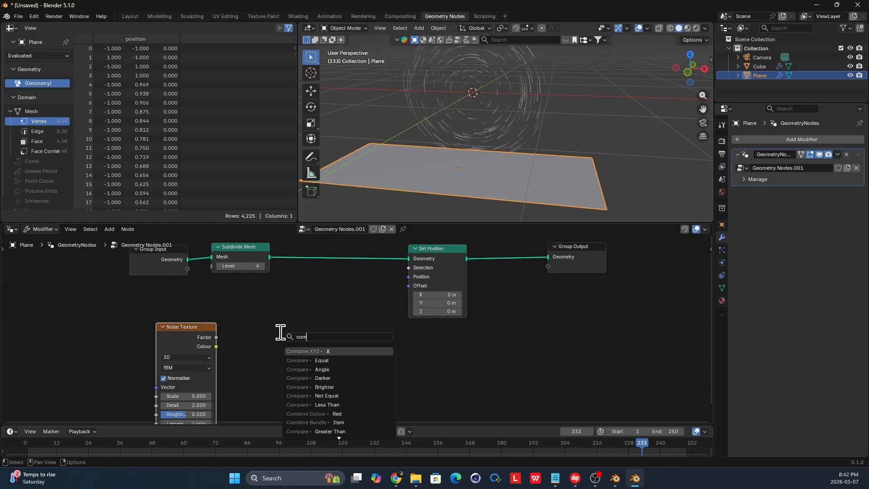
key("Return")
left_click(282, 344)
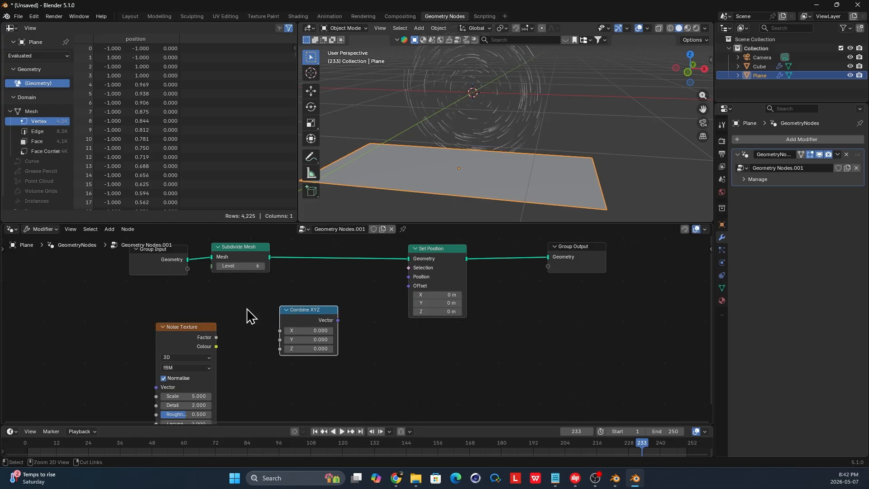
left_click_drag(293, 365, 289, 358)
scroll(344, 329, "up", 1)
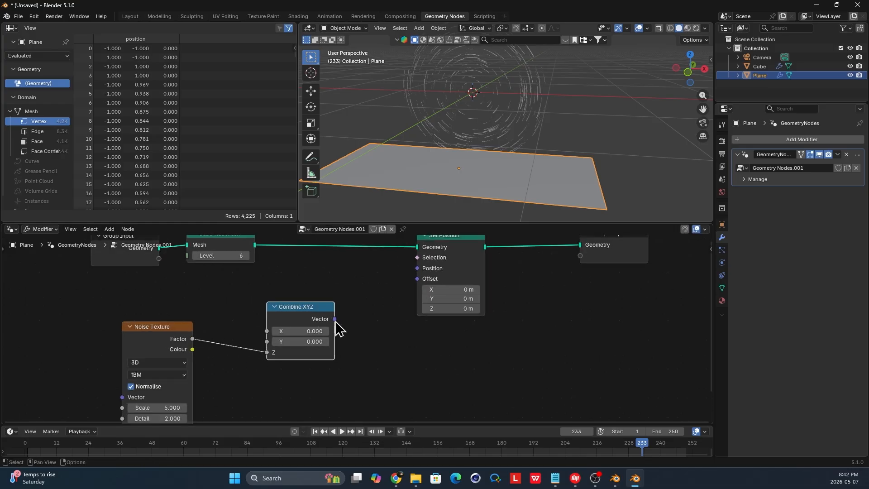
left_click_drag(417, 288, 417, 280)
left_click_drag(312, 316, 373, 308)
middle_click_drag(454, 152, 466, 120)
Move the Noise Texture node away from Combine XYZ and turn off its Normalise option
scroll(316, 332, "down", 1)
left_click_drag(204, 348, 204, 333)
scroll(189, 344, "up", 1)
left_click(110, 373)
mouse_move(489, 159)
middle_mouse_down()
mouse_move(382, 159)
mouse_move(455, 161)
mouse_move(512, 148)
mouse_move(504, 158)
middle_mouse_up()
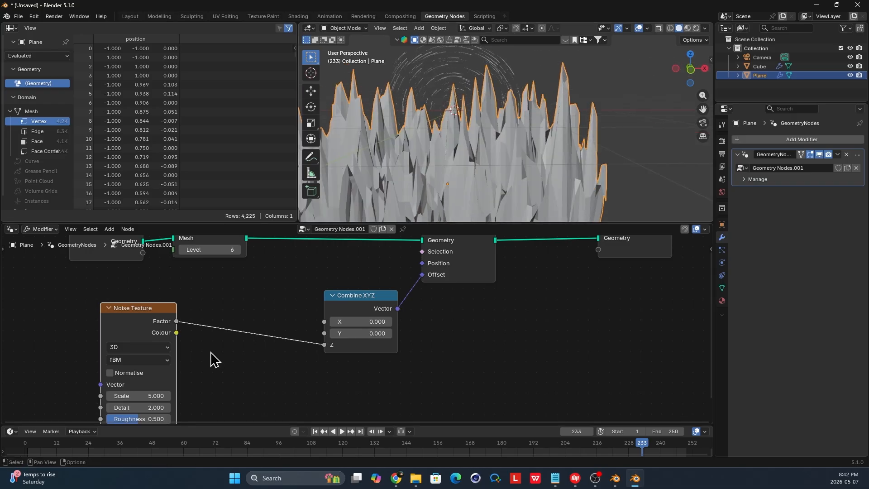
Insert a Maths node set to Multiply by 0.1 between the Noise Texture and Combine XYZ nodes
middle_click_drag(211, 353, 278, 353)
key("shift+a")
type("add")
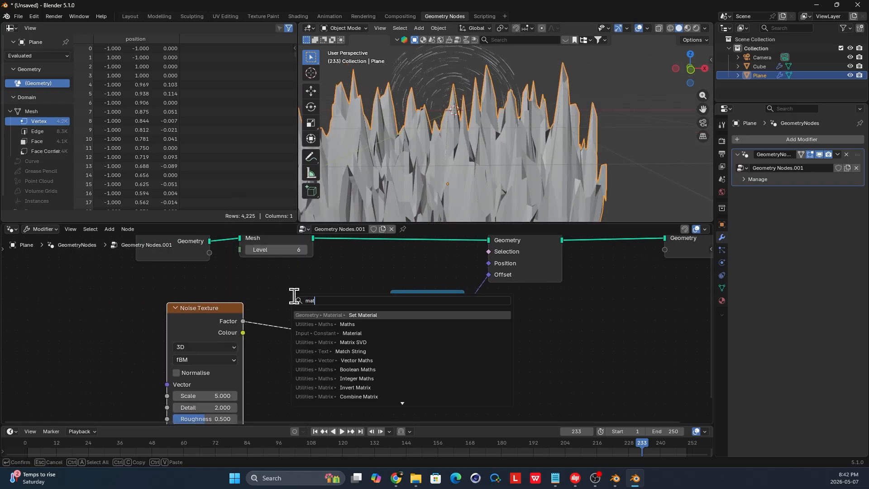
key("Return")
left_click(290, 313)
left_click(319, 345)
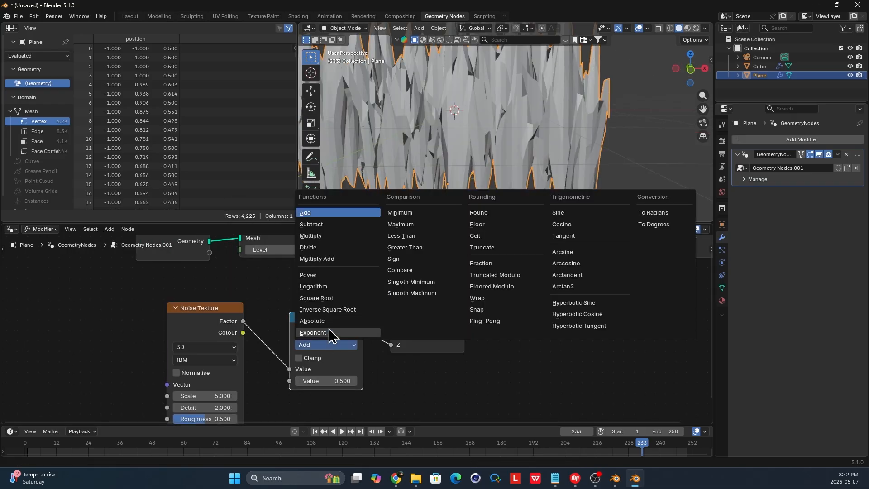
left_click(317, 236)
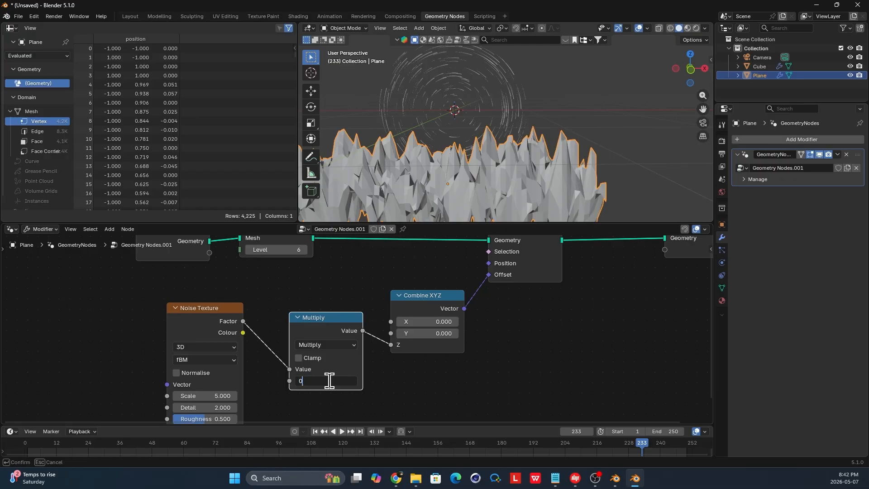
key("Return")
middle_click_drag(498, 158, 487, 210)
scroll(533, 192, "up", 2)
middle_click_drag(532, 192, 523, 169, "shift")
scroll(343, 317, "up", 1)
Set the Noise Texture scale to 1 for broader, smoother terrain
middle_click_drag(343, 317, 349, 284)
scroll(349, 285, "down", 3)
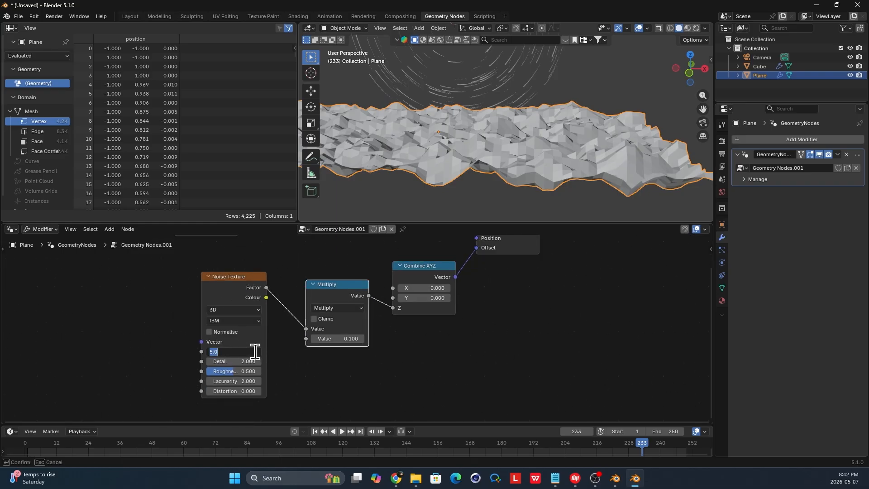
type("1")
key("Return")
middle_click_drag(484, 148, 401, 164)
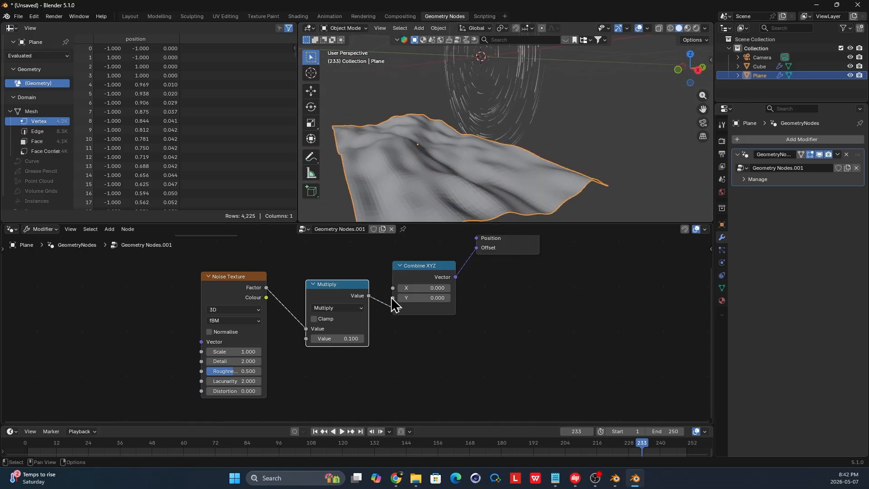
Shift Set Position back toward Subdivide Mesh and insert a Transform Geometry node between Set Position and Group Output
middle_click_drag(395, 306, 308, 371)
left_click_drag(427, 291, 373, 271)
key("shift+a")
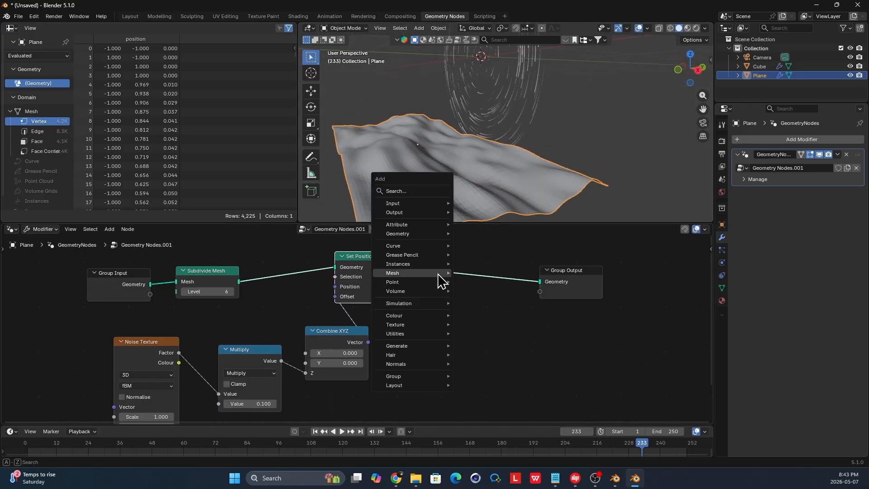
type("tra")
left_click(484, 292)
left_click(444, 266)
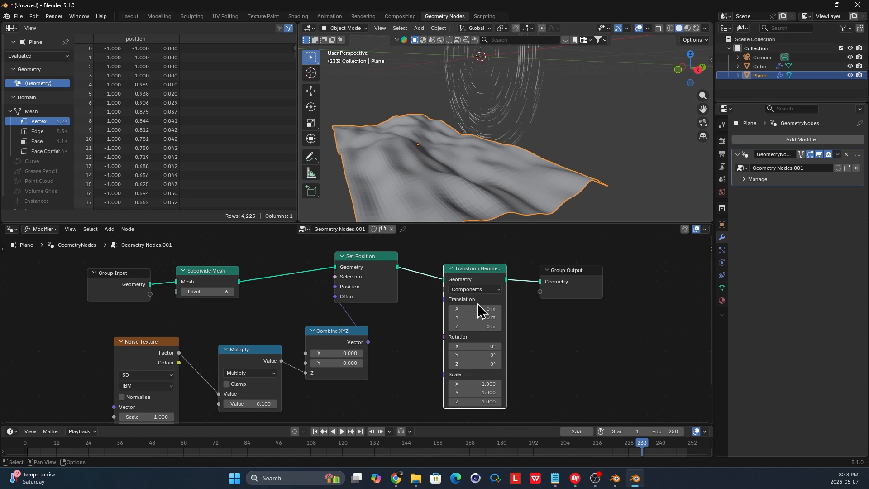
Tilt the terrain by setting the Transform Geometry node's X rotation to 4.5°
scroll(480, 311, "up", 1)
middle_click_drag(470, 189, 509, 184)
middle_click_drag(504, 356, 486, 344)
left_click_drag(486, 338, 499, 338)
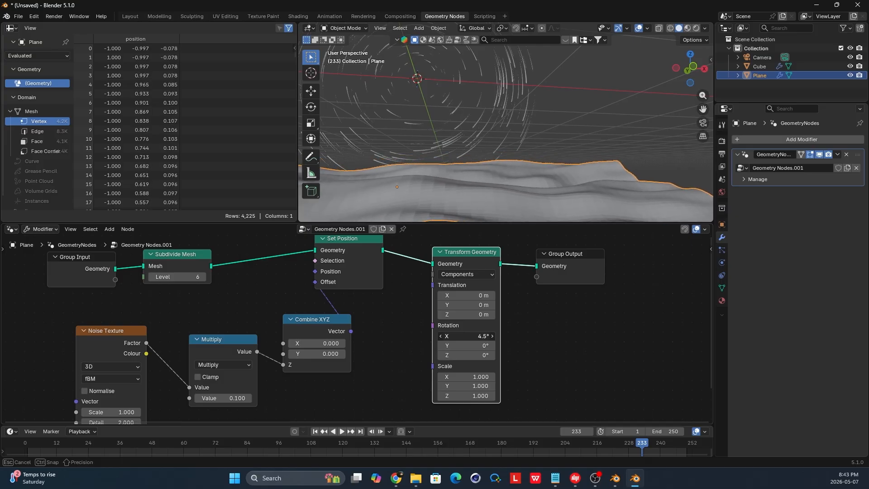
middle_click_drag(481, 151, 485, 151, "shift")
scroll(496, 295, "down", 2)
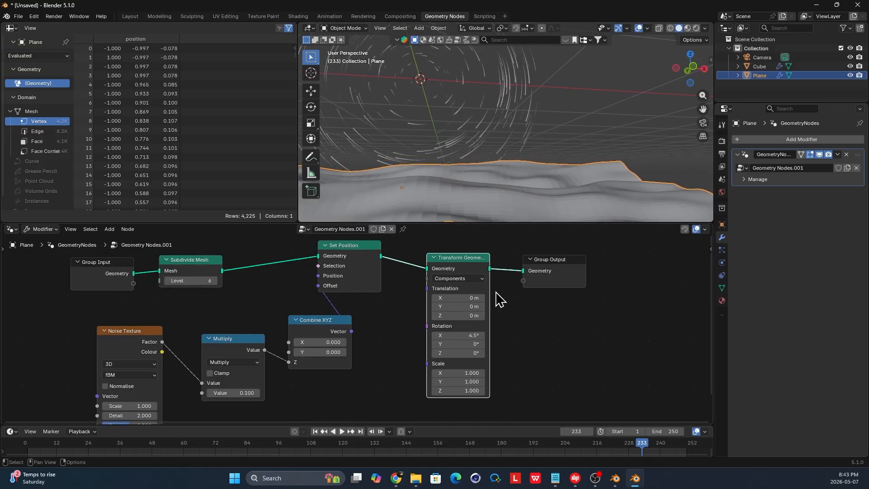
Move Group Output further away and insert a Set Shade Smooth node between Transform Geometry and Group Output
middle_click_drag(496, 295, 384, 311)
left_click_drag(428, 296, 525, 297)
type("et")
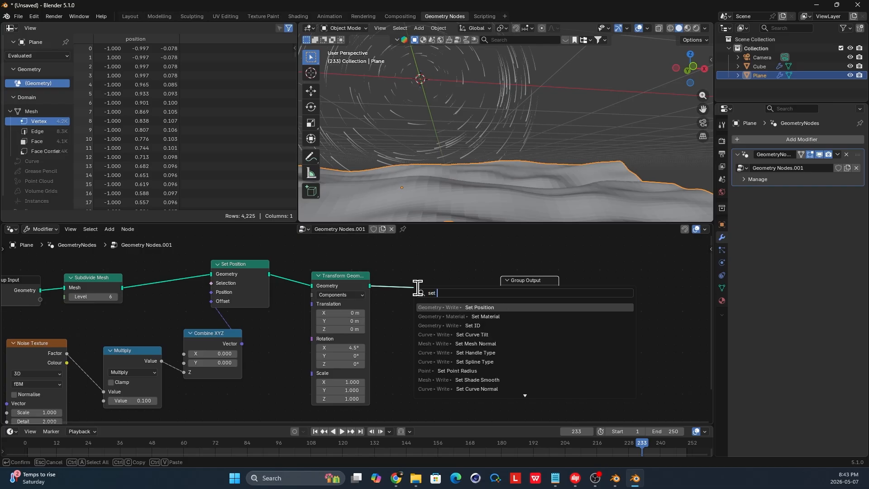
type(" s")
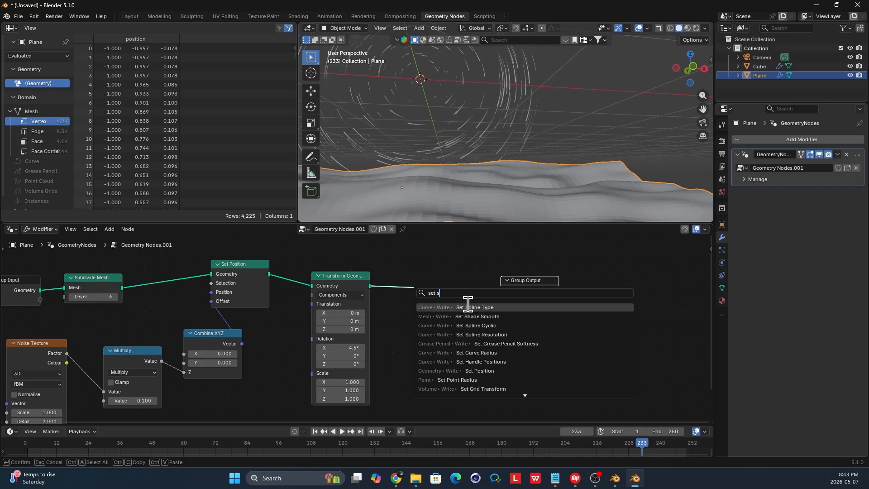
left_click(495, 316)
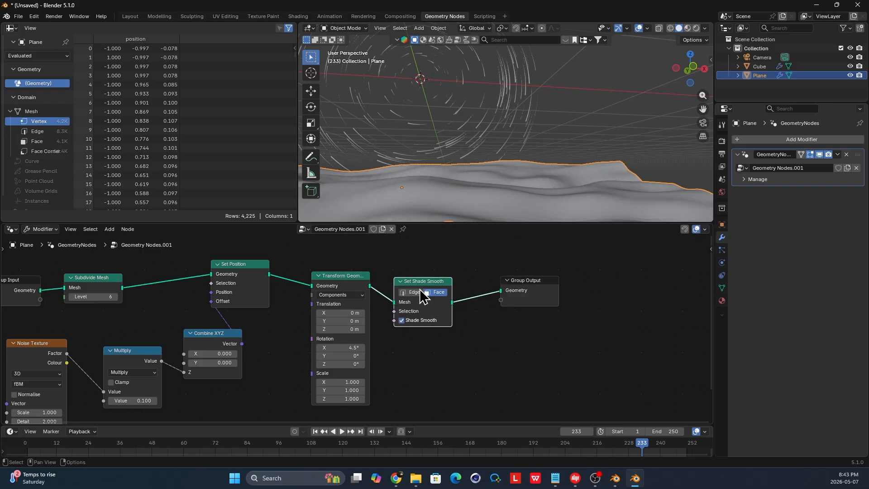
left_click(426, 297)
middle_click_drag(460, 124, 493, 174)
Move Group Output well away from Set Shade Smooth to clear space for more nodes
scroll(475, 313, "down", 4)
left_click_drag(489, 295, 625, 304)
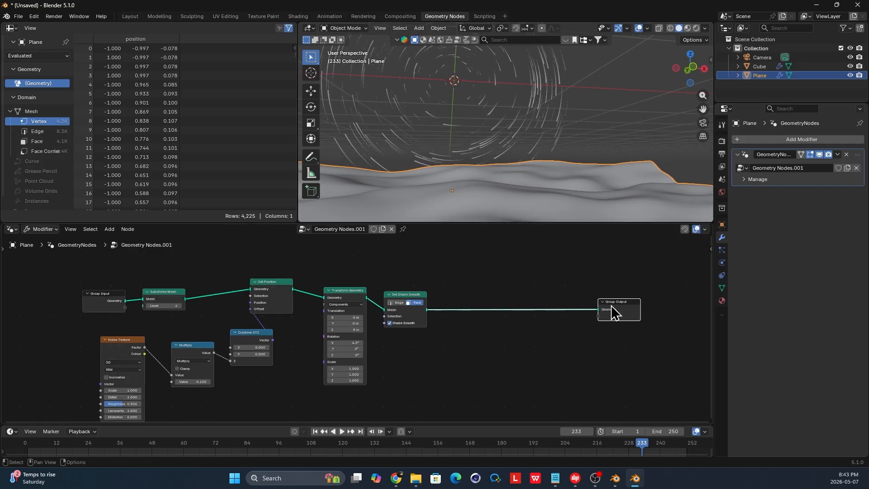
middle_click_drag(611, 304, 521, 317)
left_click_drag(521, 322, 594, 325)
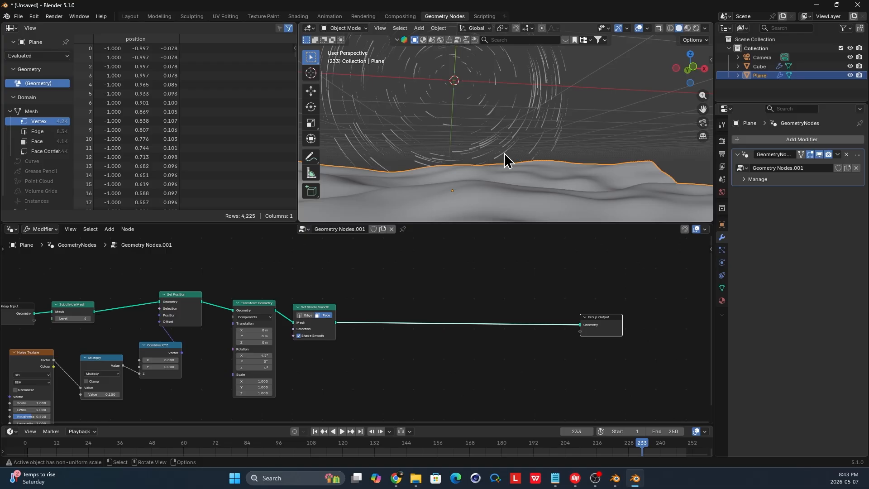
Spawn the botaniq tree asset Tree_Acer-pseudoplatanus_A_autumn into the scene
key("n")
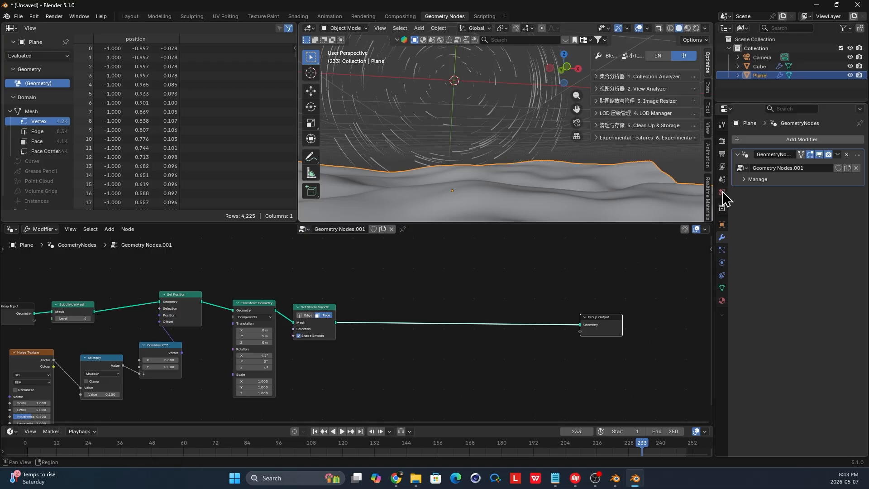
left_click(710, 196)
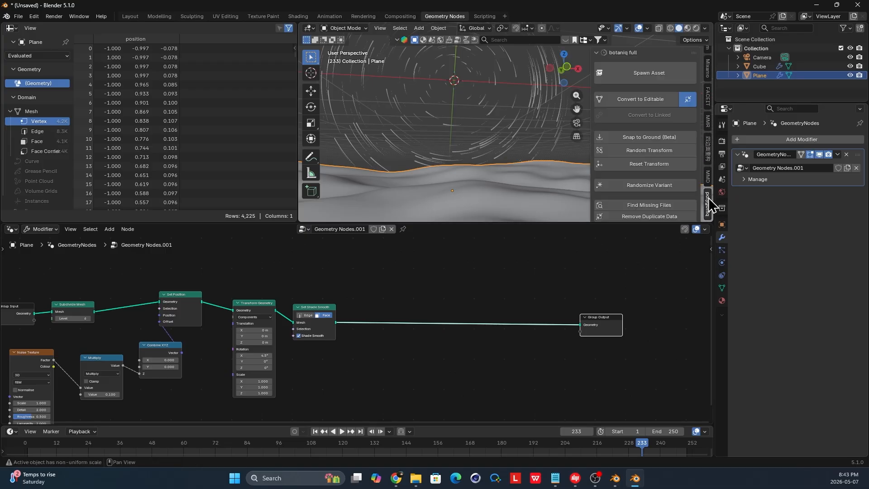
left_click(640, 88)
left_click(617, 215)
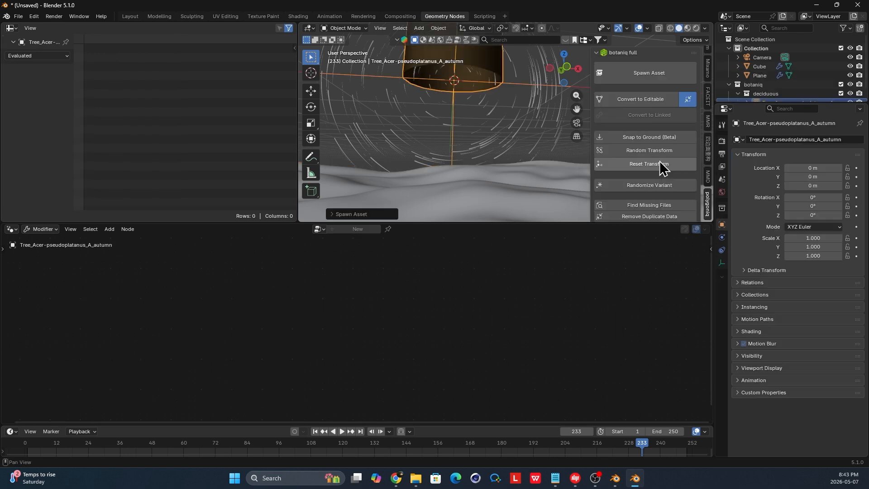
scroll(792, 101, "down", 1)
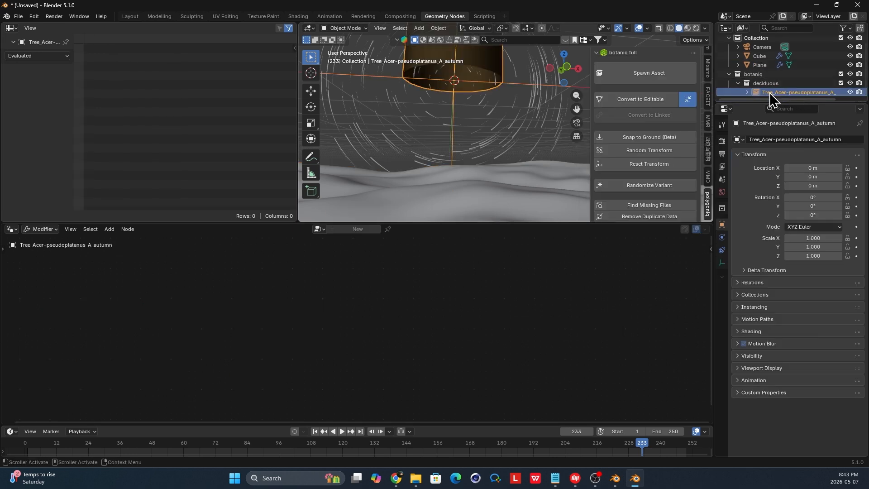
Convert the spawned tree to editable and move it from the deciduous collection into the botaniq collection
left_click(641, 99)
left_click(523, 96)
left_click(776, 92)
left_click_drag(776, 92, 767, 81)
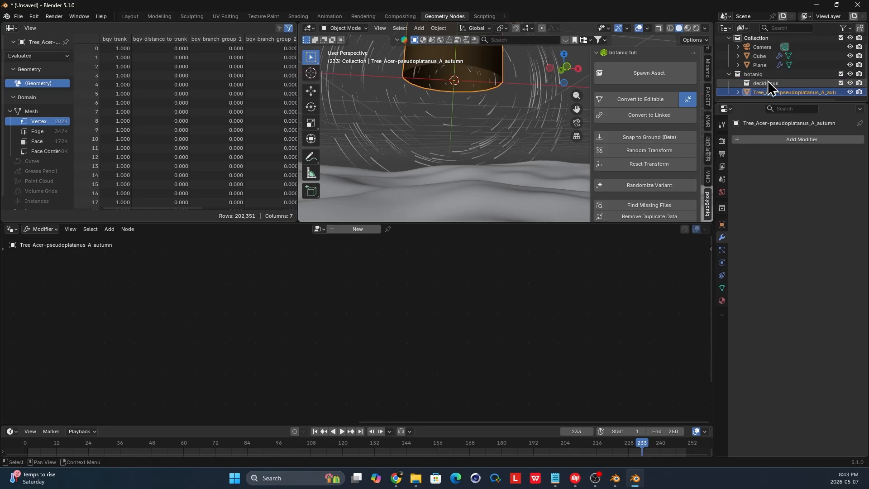
Delete the empty deciduous collection
left_click(768, 83)
key("x")
left_click(759, 83)
Add the botaniq collection to the plane's node tree as Collection Info with Relative, Separate Children and Reset Children enabled
left_click(760, 74)
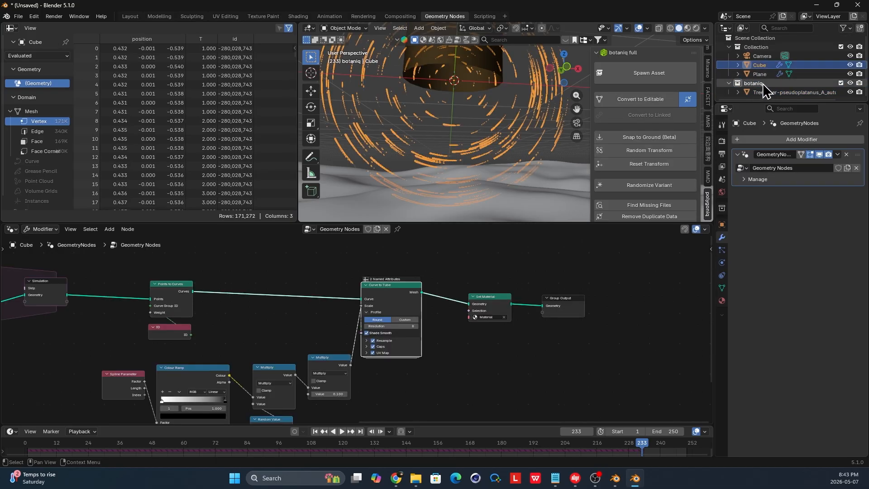
left_click_drag(755, 85, 374, 346)
middle_click_drag(407, 352, 360, 303)
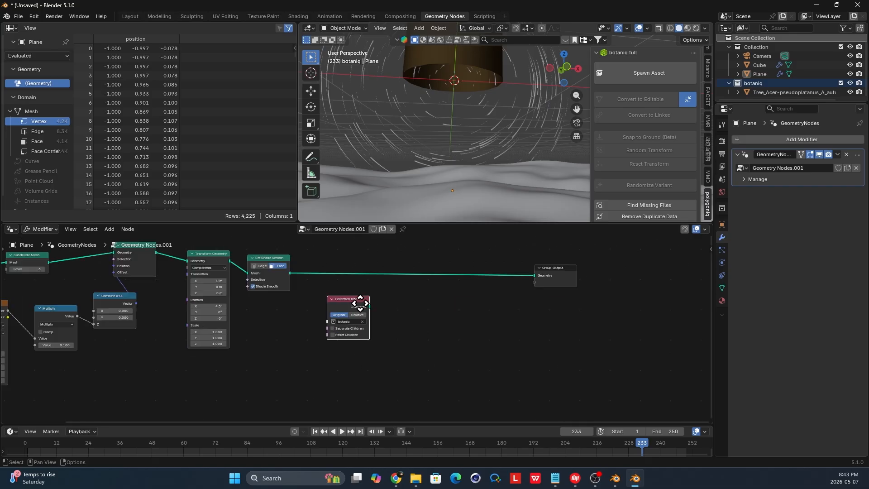
scroll(360, 304, "up", 7)
left_click(357, 303)
left_click_drag(342, 277, 320, 332)
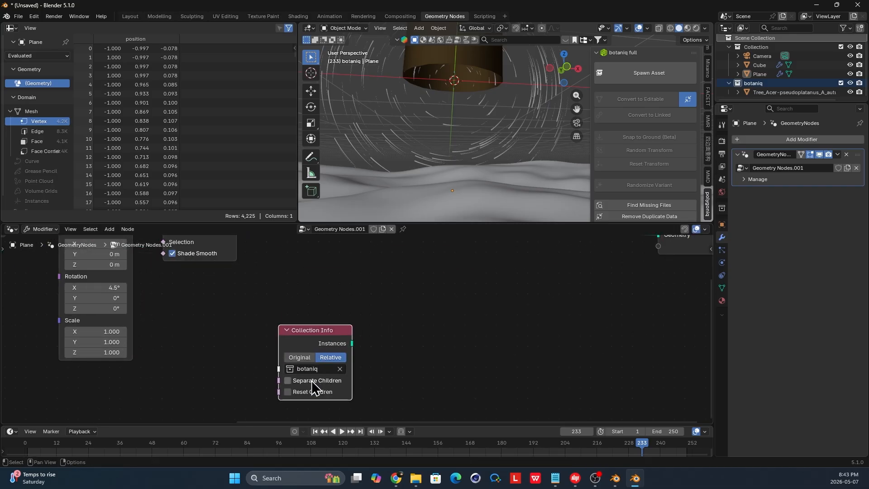
left_click(311, 392)
Add an Instance on Elements node and connect the Set Shade Smooth mesh output to its Geometry input
scroll(294, 389, "down", 3)
key("shift+a")
type("ins on")
left_click(471, 294)
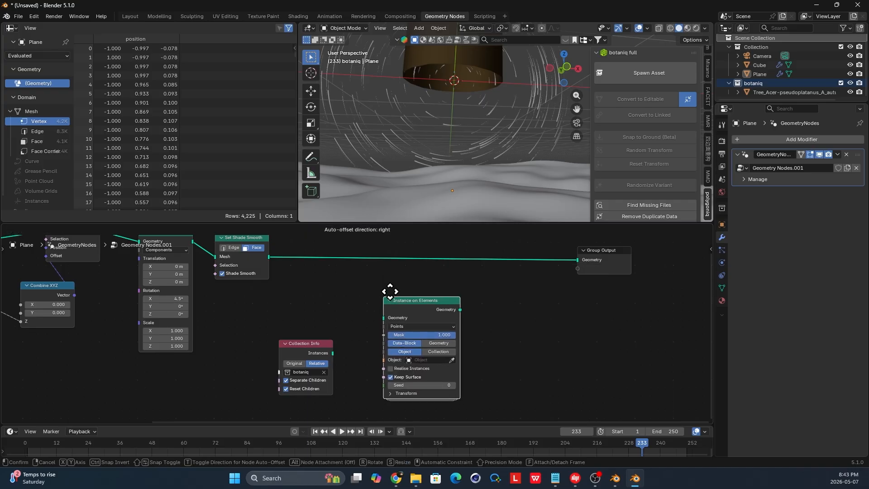
left_click(391, 292)
left_click_drag(269, 257, 384, 317)
Switch Instance on Elements to the Geometry source and connect the Collection Info instances to its Instance input
scroll(414, 357, "up", 2)
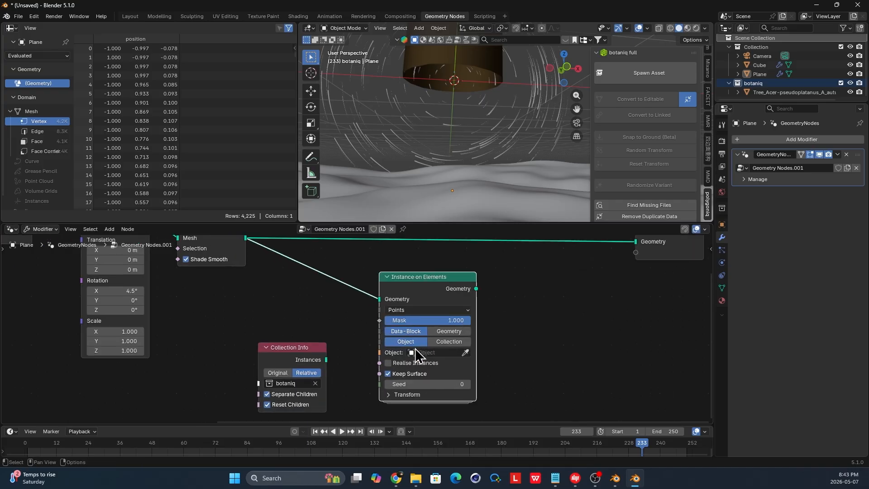
left_click(466, 331)
left_click_drag(326, 359, 380, 342)
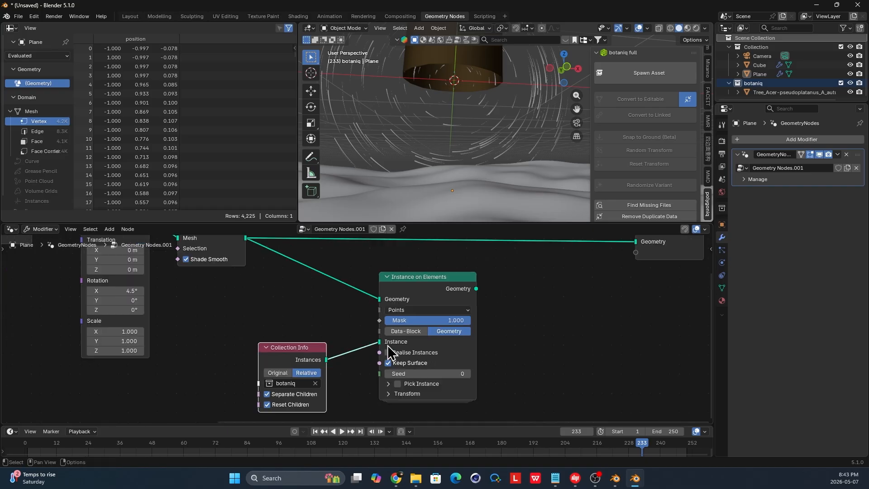
scroll(387, 345, "down", 1)
key("shift+a")
type("distr")
left_click(433, 288)
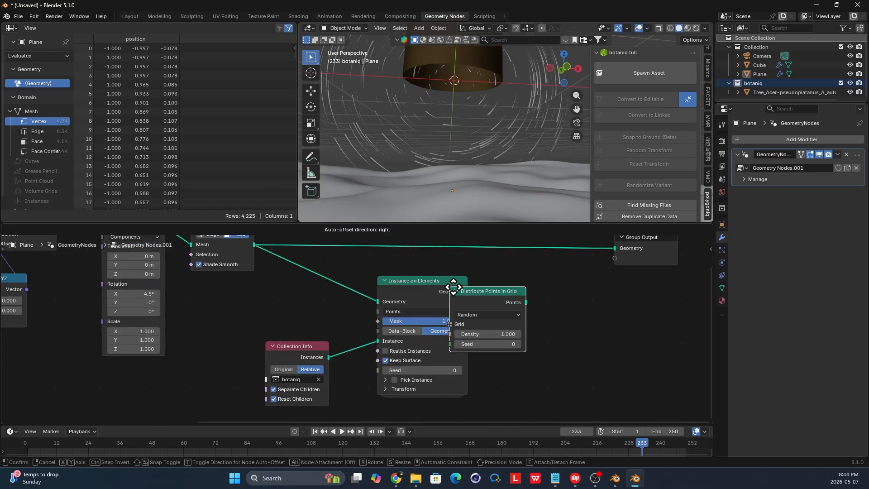
key("Escape")
Insert a Distribute Points on Faces node between Set Shade Smooth and Instance on Elements
key("shift+a")
type("dis")
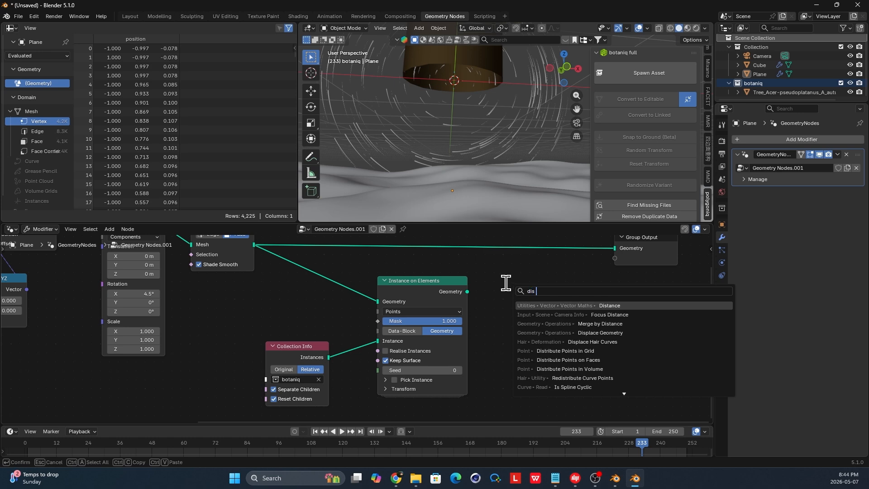
type(" p")
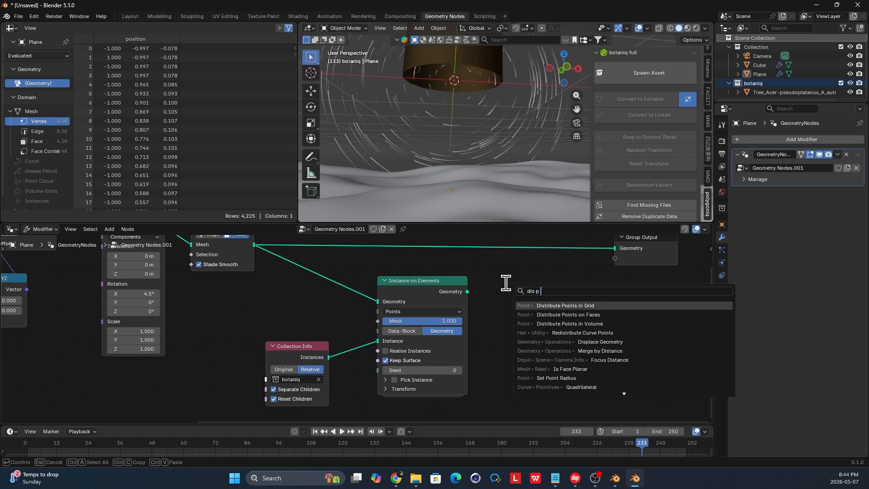
left_click(568, 314)
left_click(297, 281)
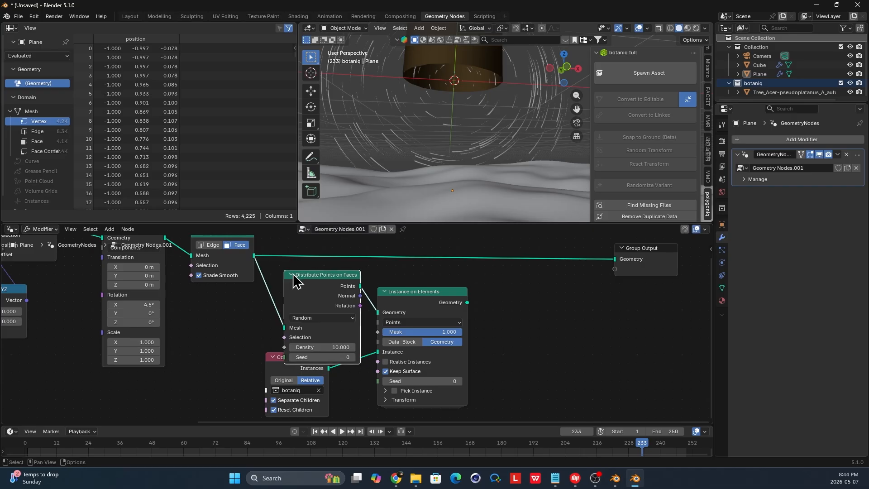
Preview the Distribute Points on Faces output in a Viewer and set its Density to 100
scroll(422, 311, "down", 2)
left_click_drag(404, 314, 448, 342)
left_click_drag(296, 360, 326, 381)
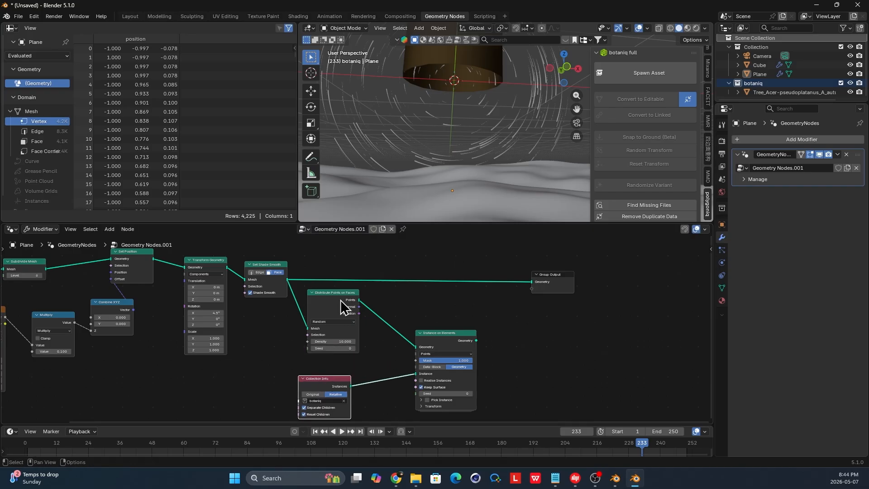
left_click(340, 300, "ctrl+shift")
mouse_move(504, 158)
middle_mouse_down()
mouse_move(501, 181)
mouse_move(502, 159)
middle_mouse_up()
scroll(347, 340, "up", 2)
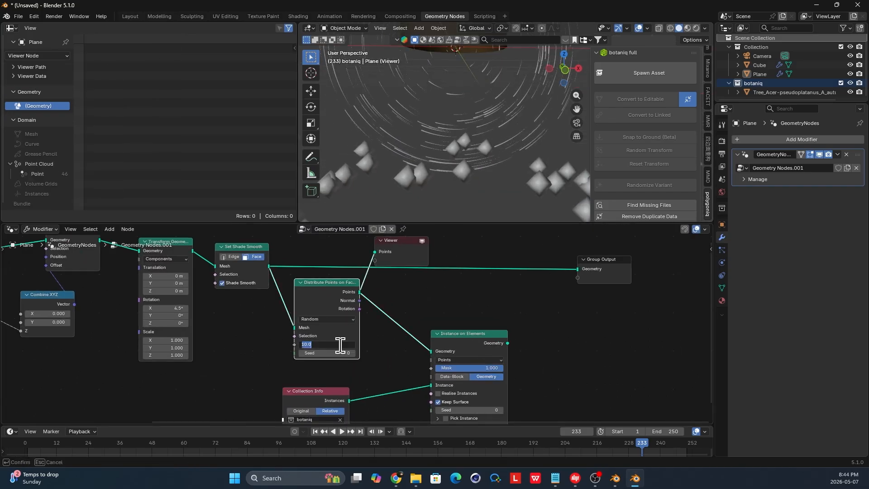
key("Return")
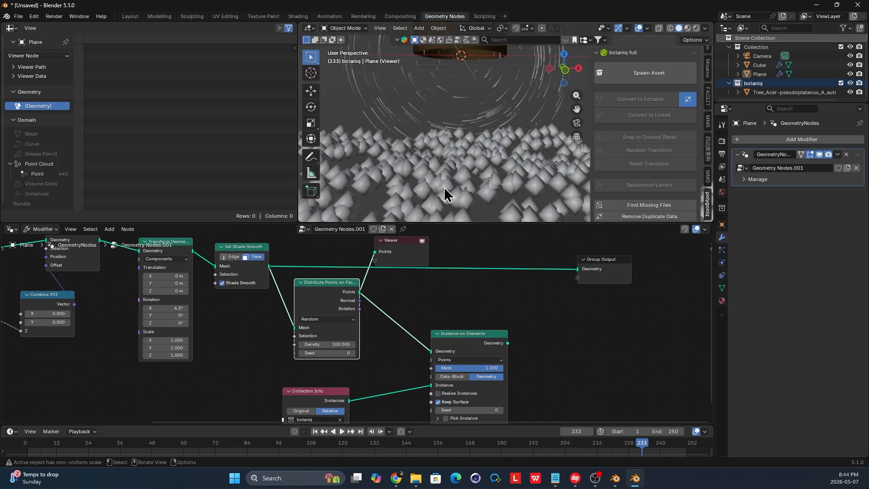
Reposition the Distribute Points on Faces node and delete the Viewer node
left_click_drag(335, 285, 329, 301)
left_click(408, 260)
key("x")
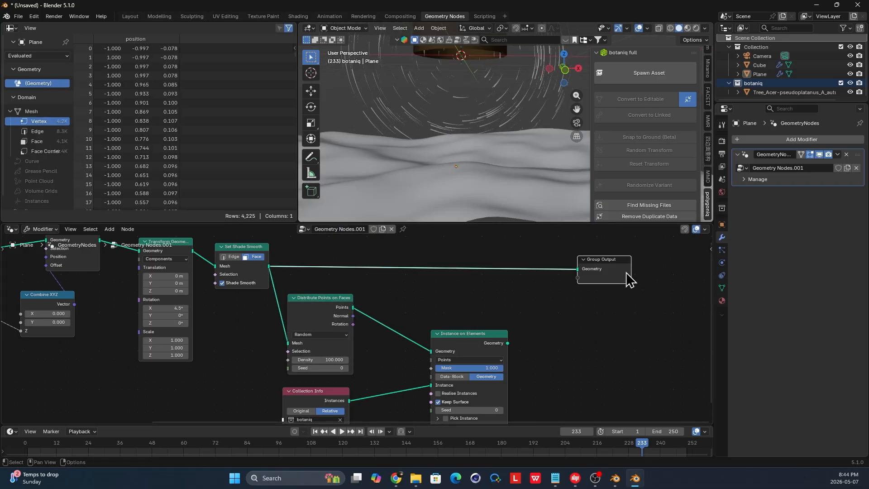
Insert a Join Geometry node before Group Output and connect the Instance on Elements geometry to it
left_click_drag(625, 277, 696, 286)
key("shift+a")
type("joi")
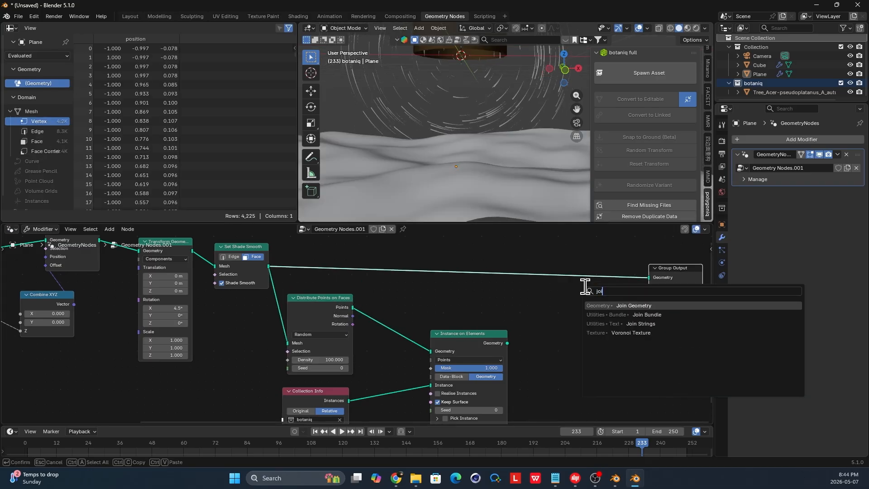
key("Return")
left_click(592, 280)
left_click_drag(507, 343, 568, 285)
scroll(473, 397, "down", 2)
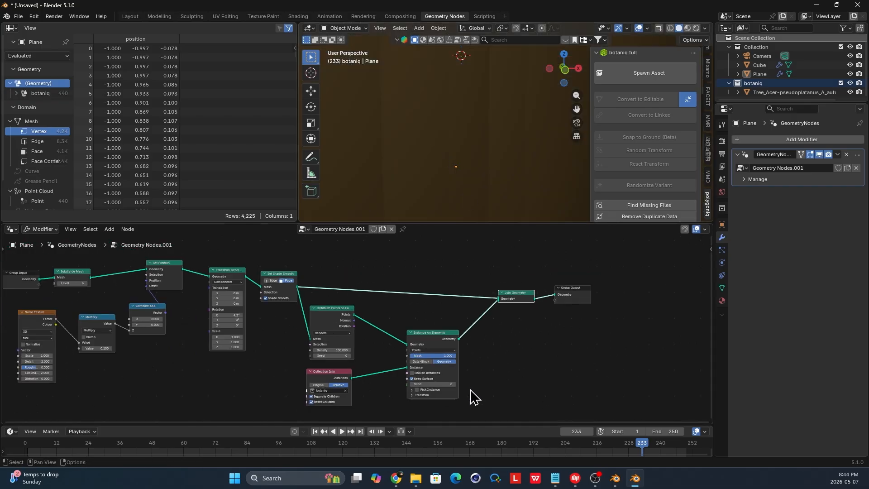
Expand the Transform settings of Instance on Elements and add a Random Value node for its Scale
scroll(434, 344, "up", 3)
left_click(424, 345)
scroll(460, 343, "up", 2)
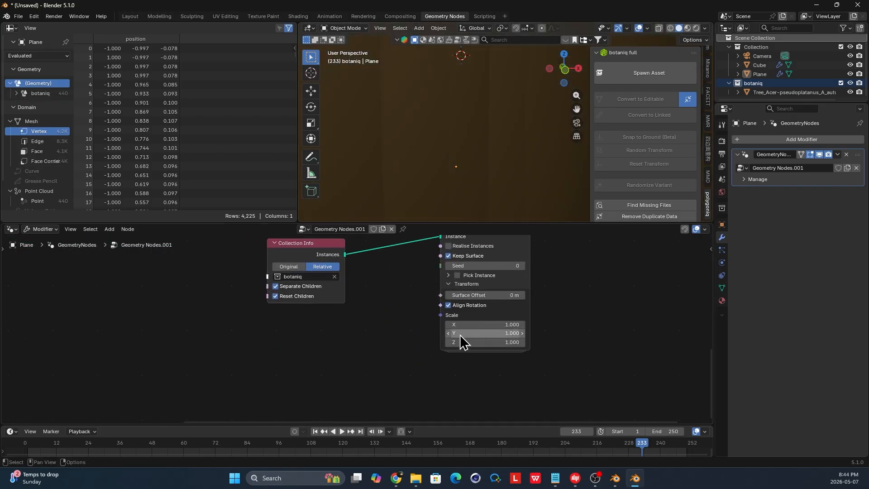
key("shift+a")
type("ran")
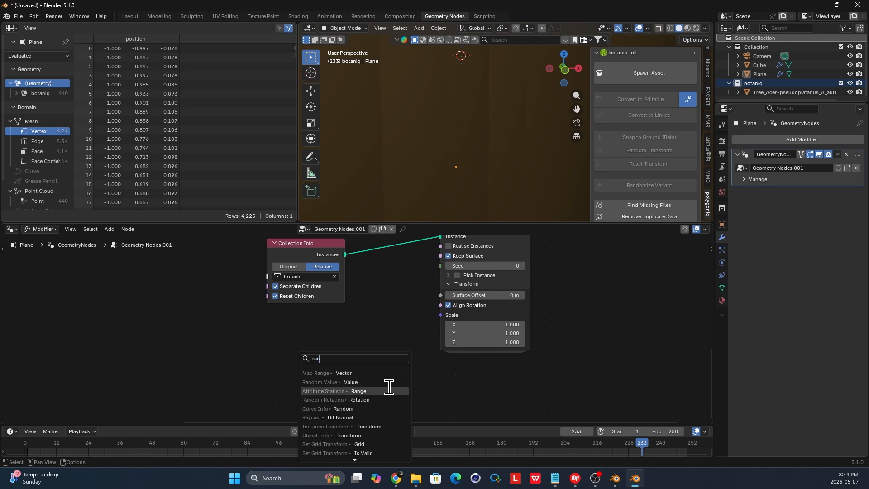
left_click(389, 381)
middle_click_drag(397, 338, 394, 271)
scroll(386, 295, "up", 3)
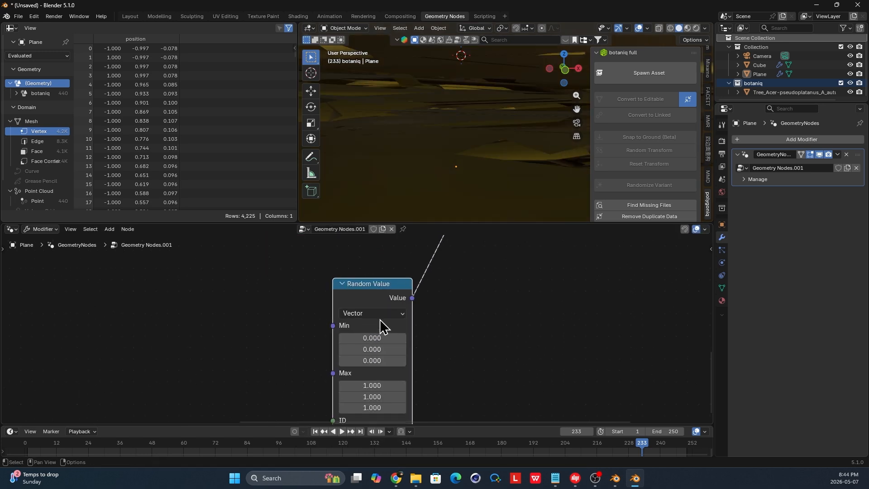
Switch the Random Value node to Float and set its Max to 0.05
left_click(377, 313)
left_click(377, 342)
left_click(386, 310)
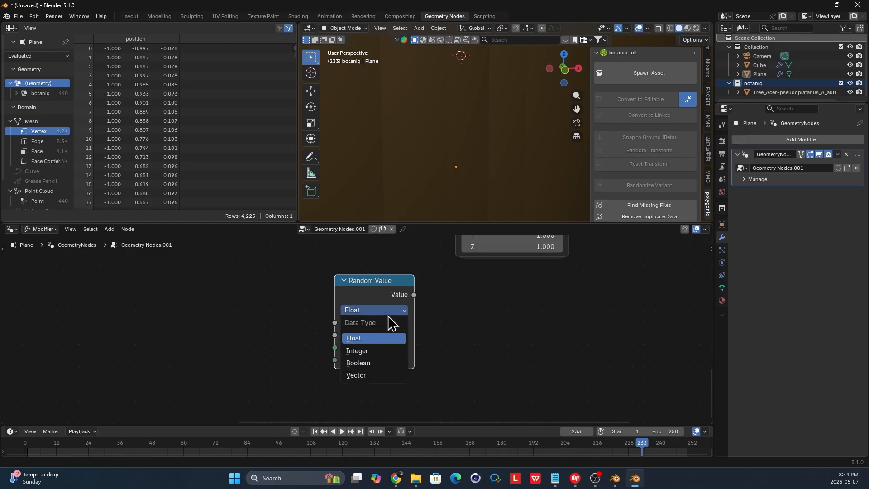
left_click(390, 335)
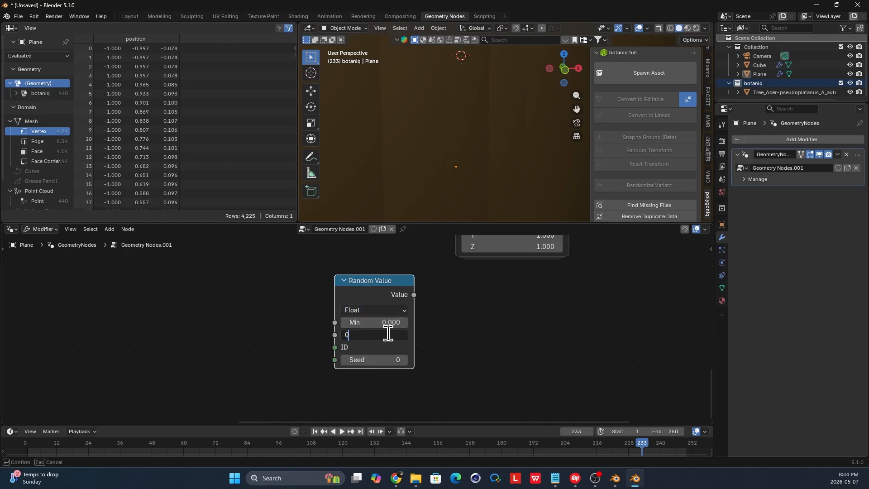
key("Return")
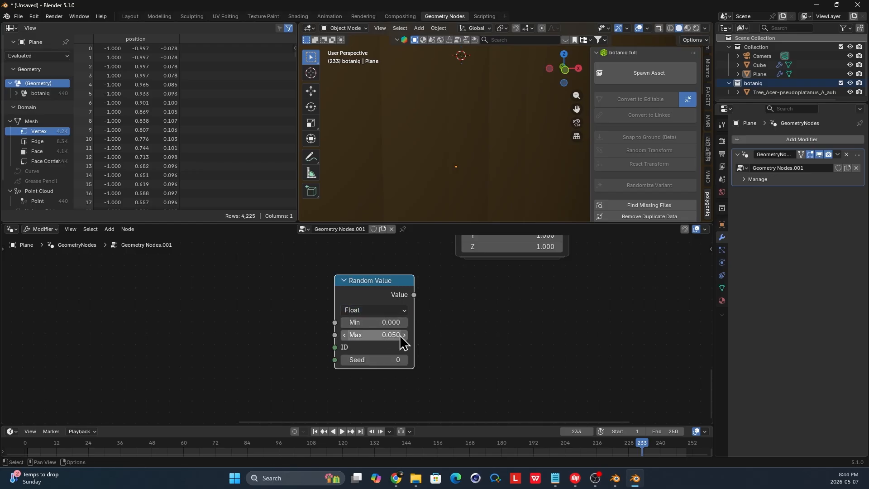
left_click(392, 334)
left_click(444, 318)
Connect the float Random Value output to the Scale input of Instance on Elements
scroll(443, 317, "down", 2)
middle_click_drag(443, 318, 421, 358)
left_click_drag(383, 338, 412, 284)
Set the Random Value node's Max to 0.005 and its Min to 0.002
left_click(360, 372)
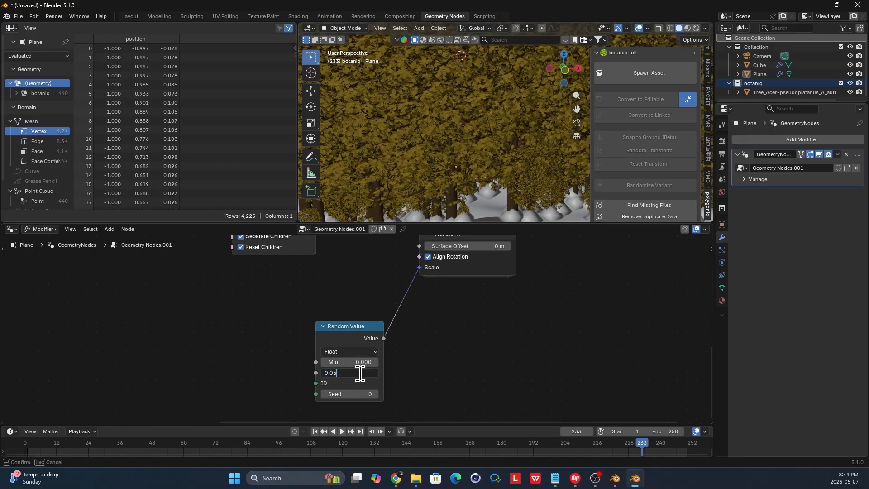
key("Return")
left_click(363, 372)
type("0.005")
key("Return")
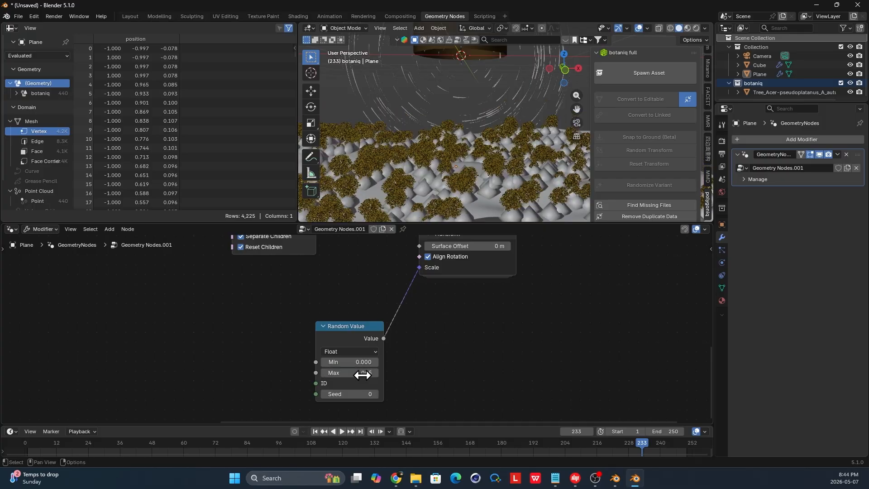
left_click(364, 360)
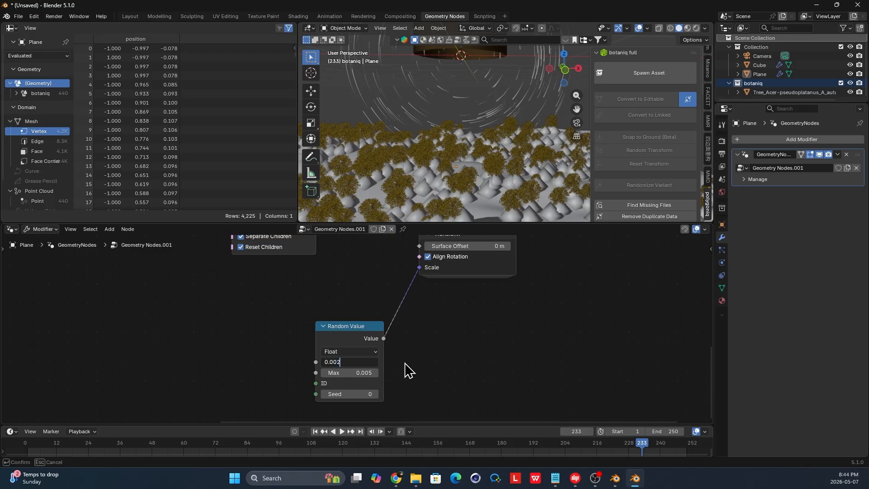
type("0.002")
key("Return")
Disable Keep Surface on the Instance on Elements node
mouse_move(466, 194)
middle_mouse_down()
mouse_move(478, 173)
mouse_move(471, 196)
middle_mouse_up()
middle_click_drag(464, 253, 434, 322)
middle_click_drag(479, 207, 488, 204)
left_click(403, 271)
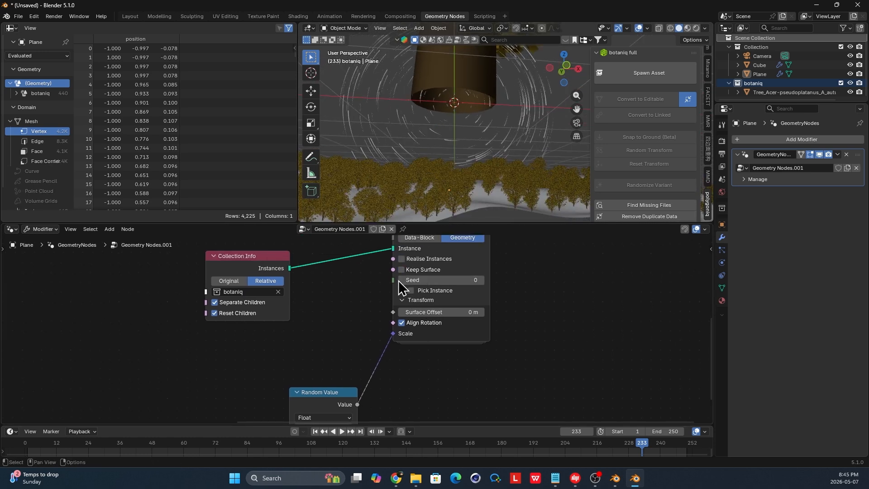
Move the Random Value node up slightly and shift Join Geometry and Group Output away from Instance on Elements
left_click_drag(325, 392, 328, 375)
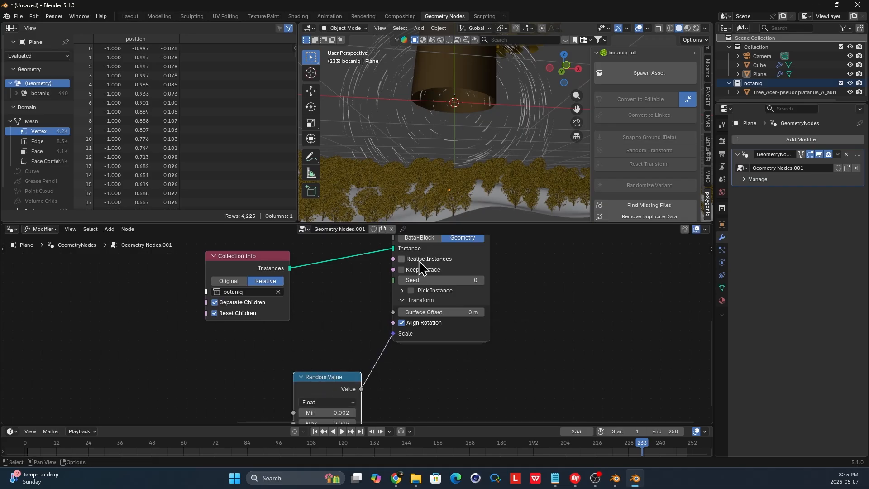
scroll(439, 299, "down", 3)
middle_click_drag(444, 335, 393, 334)
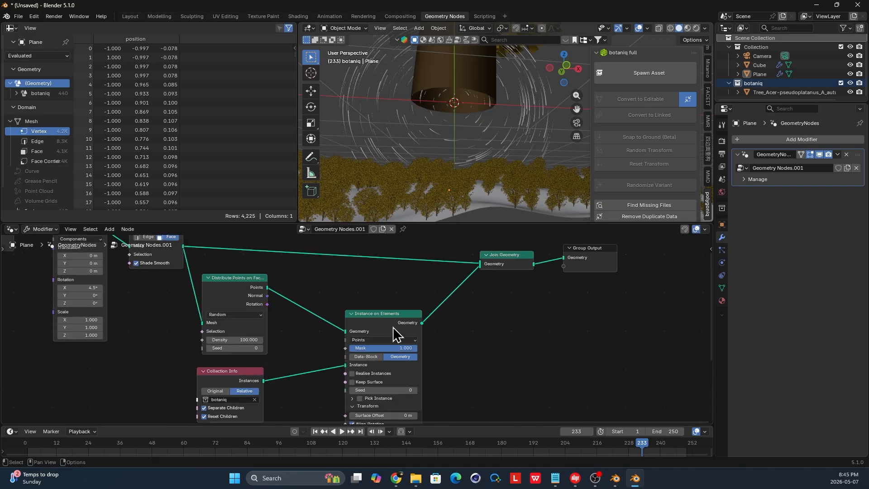
left_click_drag(611, 298, 600, 266)
Hide the botaniq collection in the viewport so that only the scattered instances show
middle_click_drag(498, 178, 497, 202)
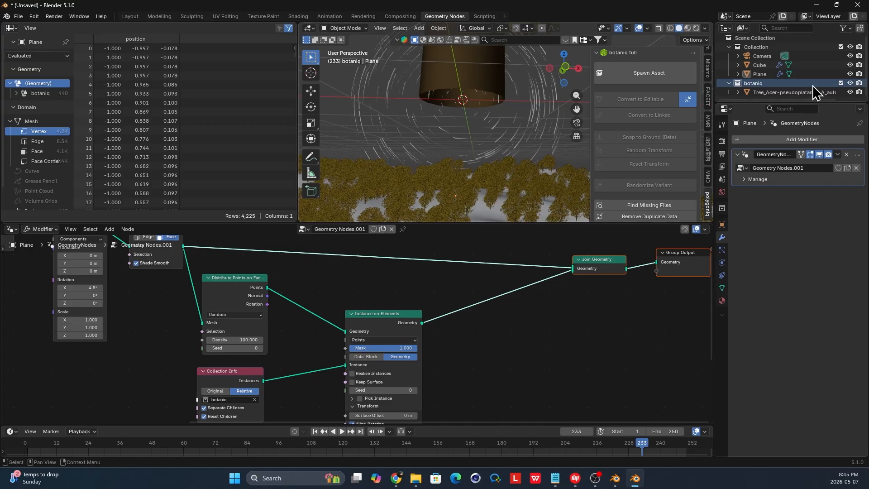
left_click(851, 83)
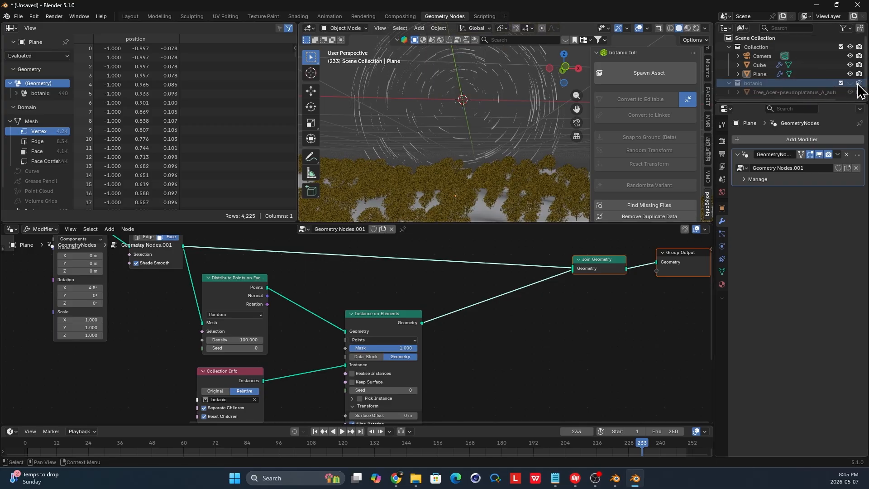
middle_click_drag(506, 189, 501, 207)
Make room before Join Geometry and insert a Rotate Instances node after Instance on Elements
scroll(501, 290, "down", 1)
middle_click_drag(503, 292, 402, 304)
left_click_drag(500, 280, 676, 279)
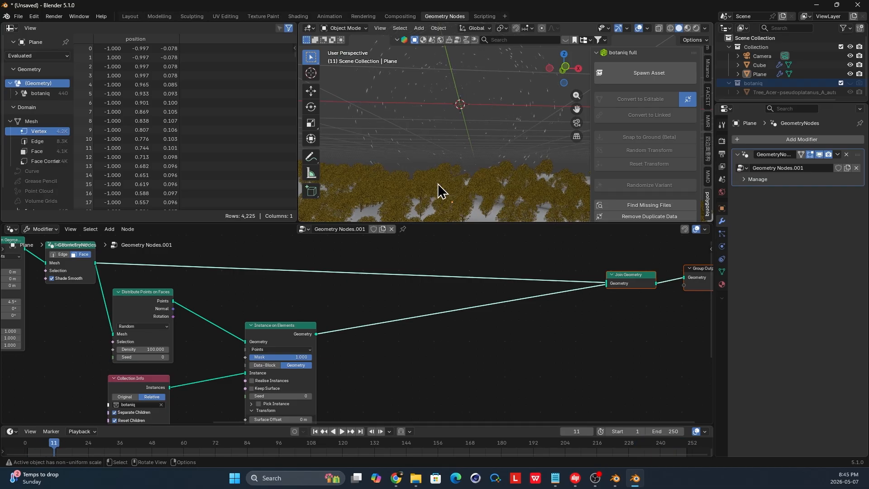
scroll(423, 330, "up", 2)
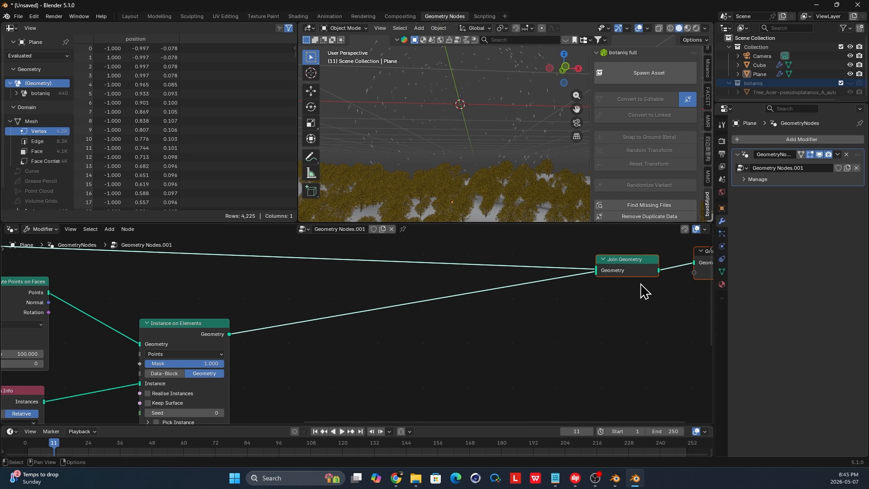
scroll(352, 304, "up", 1)
key("shift+a")
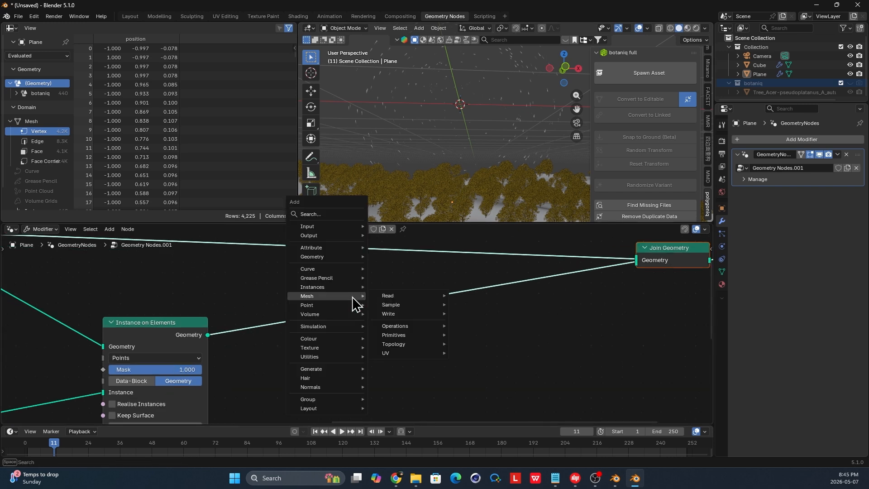
type("rto")
key("BackSpace")
key("BackSpace")
type("ota in")
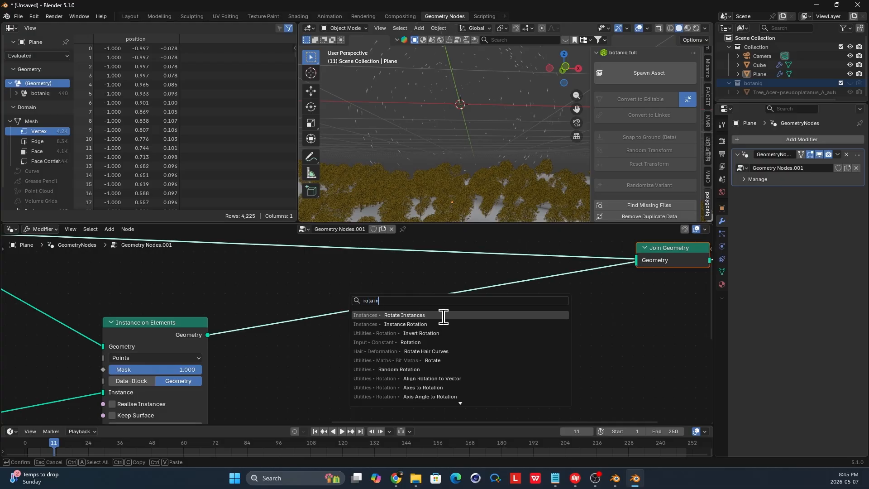
left_click(444, 317)
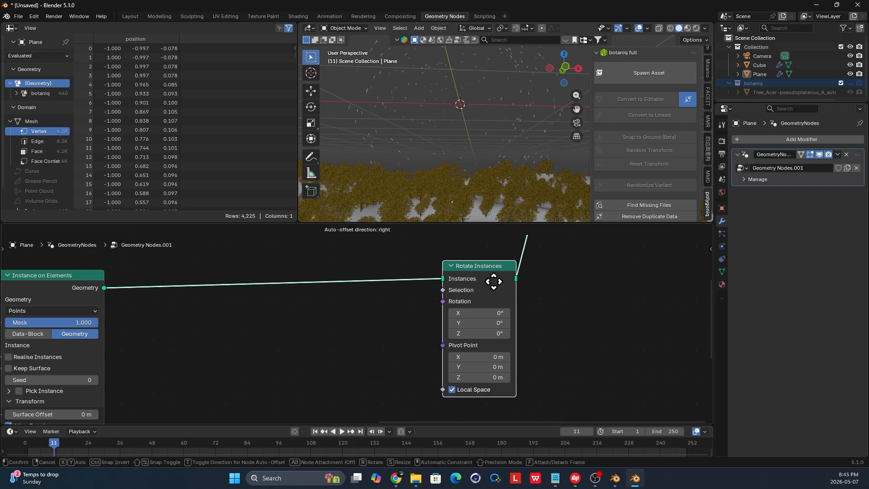
left_click(493, 281)
Add a Combine XYZ node connected to the Rotation input of Rotate Instances
scroll(497, 294, "up", 2)
left_click_drag(504, 310, 344, 310)
key("Escape")
left_click_drag(518, 323, 411, 349)
key("Escape")
type("comb x")
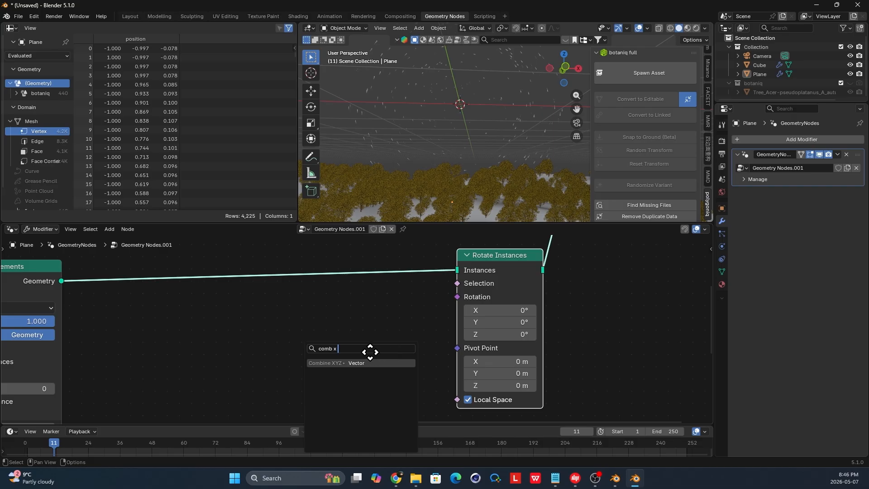
key("Return")
left_click(370, 346)
Set the Y value of the rotation's Combine XYZ node to 5
middle_click_drag(385, 334, 402, 304)
left_click(378, 331)
type("5")
key("Return")
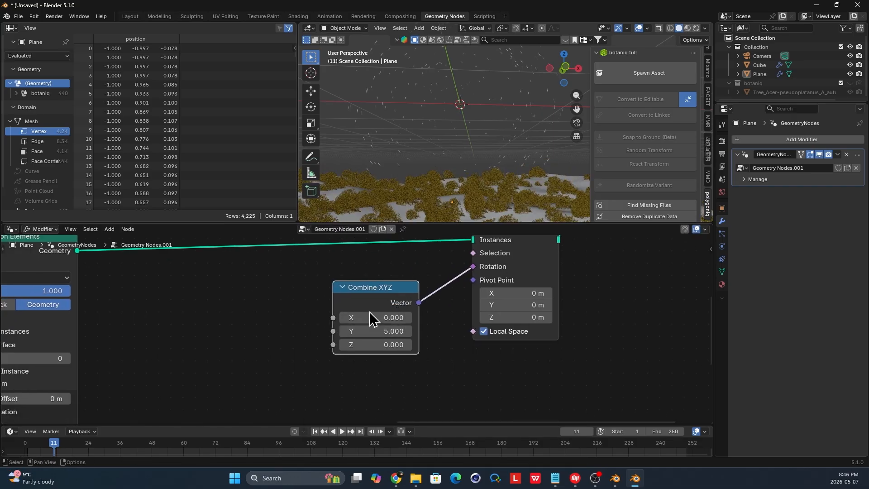
Add a Scene Time node and connect its Seconds output to the Combine XYZ node's Y input
left_click_drag(364, 293, 398, 291)
key("shift+a")
type("sce")
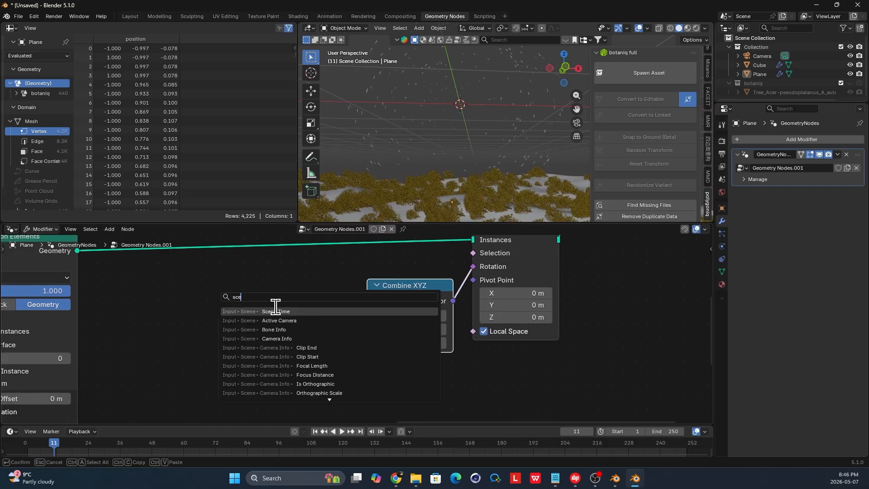
left_click(300, 311)
left_click(116, 313)
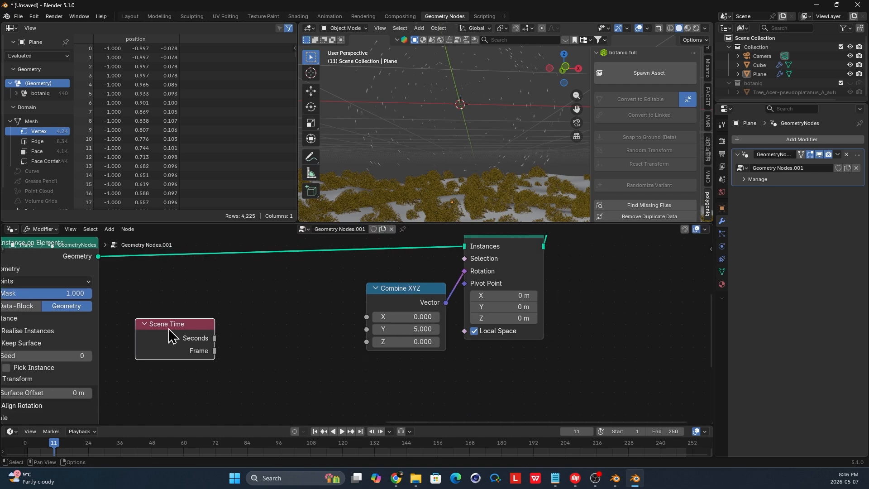
left_click_drag(202, 339, 367, 329)
Play the animation to preview the tree rotation and mute the Scene Time node
key("space")
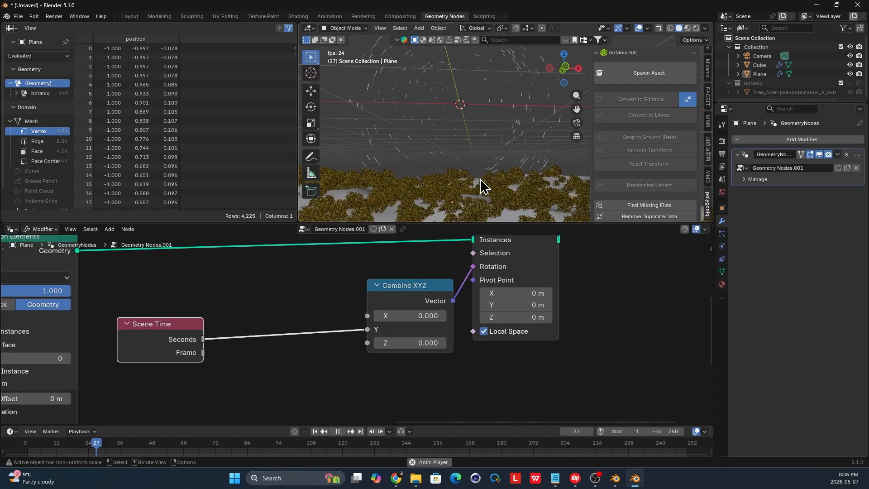
key("space")
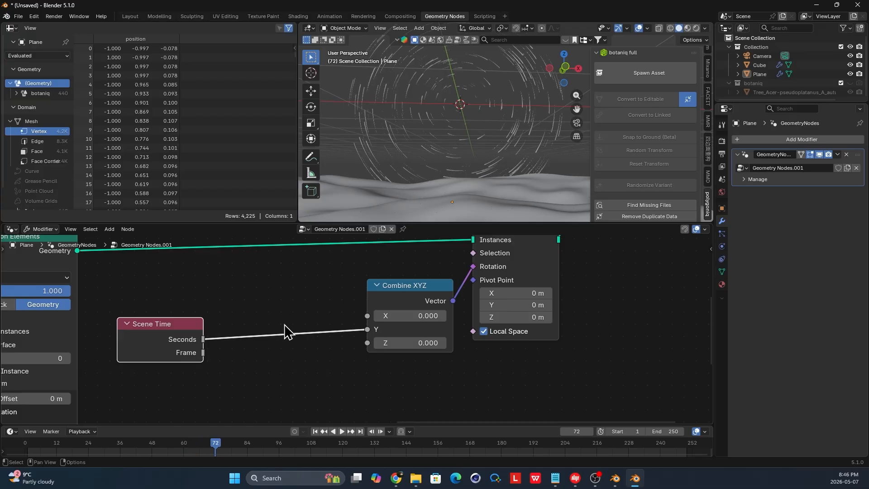
key("m")
key("t")
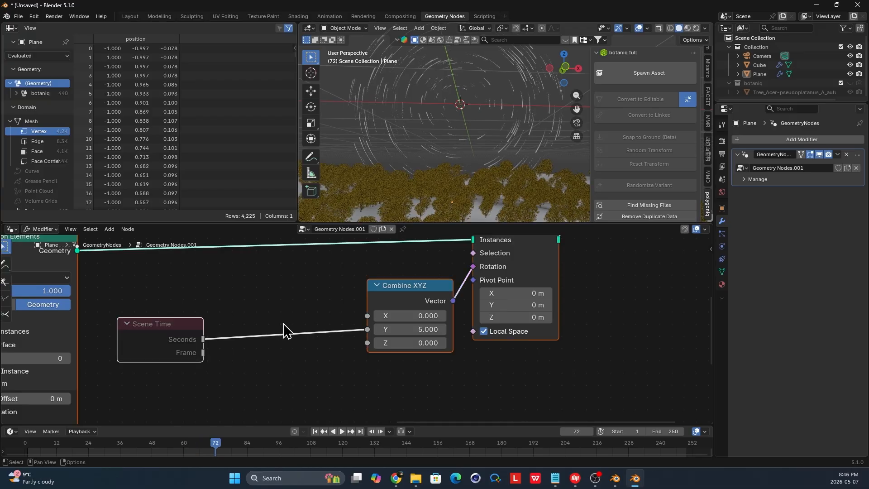
Add a Maths node between the Scene Time and Combine XYZ nodes
key("shift+a")
type("may")
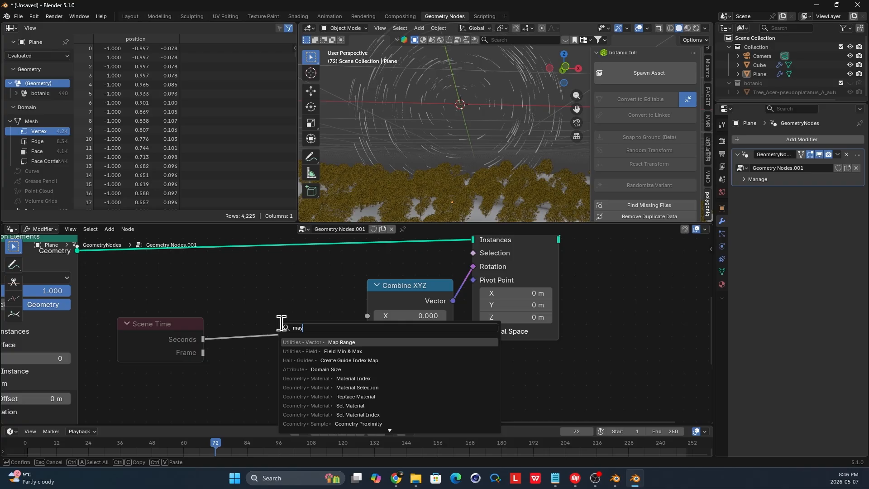
key("BackSpace")
type("t")
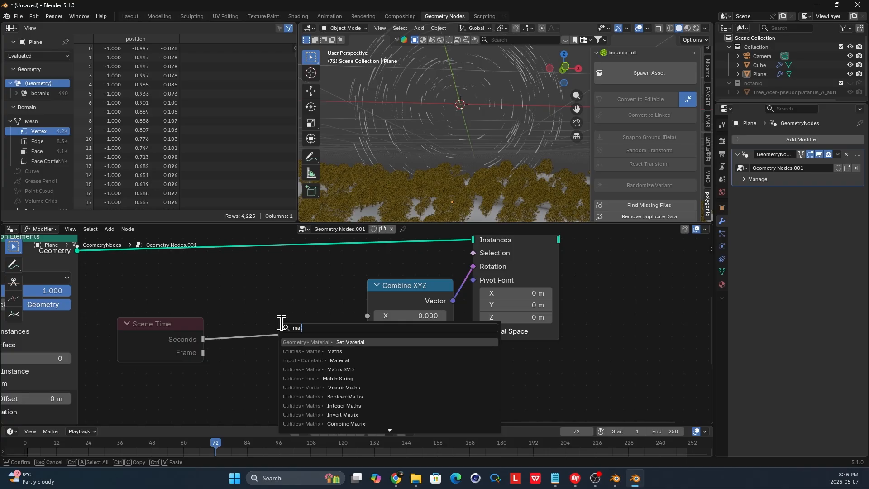
left_click(334, 352)
left_click(285, 309)
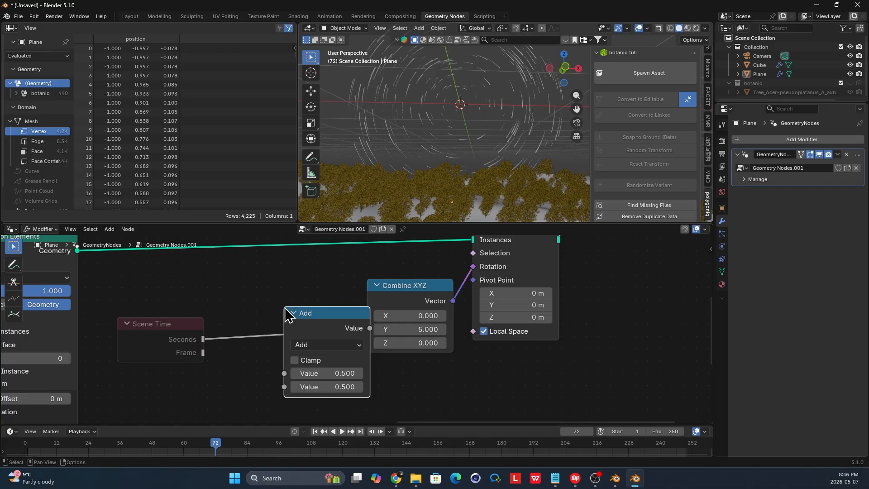
Insert the Maths node between Scene Time and Combine XYZ and set its operation to Ping-Pong
left_click_drag(324, 316, 303, 309)
scroll(303, 308, "up", 1)
left_click(318, 342)
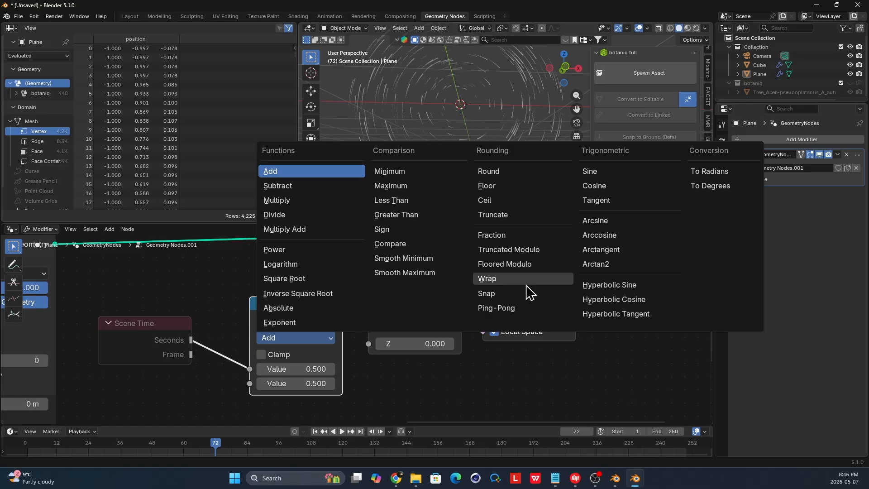
left_click(502, 308)
scroll(290, 326, "down", 1)
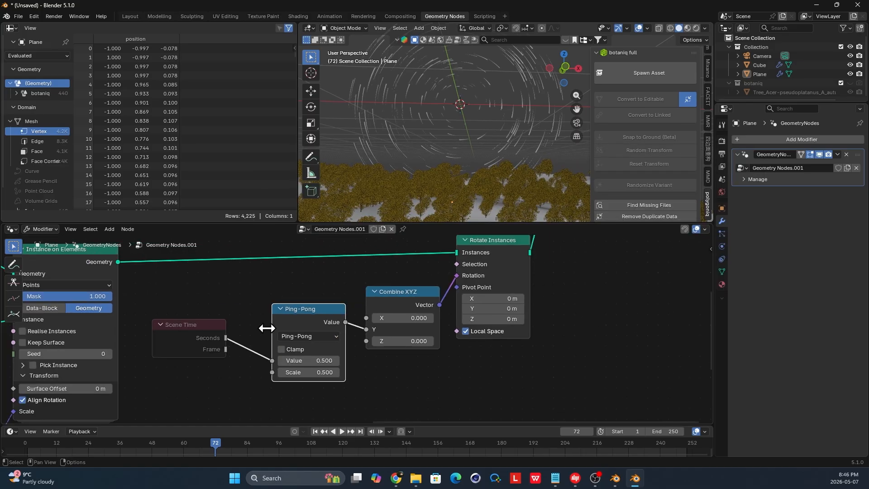
Unmute the Scene Time node and play the animation to preview the tree rotation up close
left_click(204, 334)
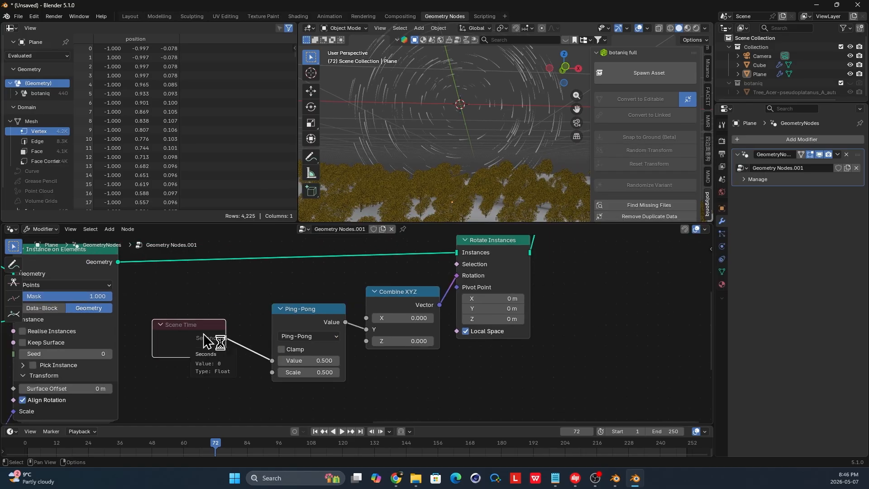
key("space")
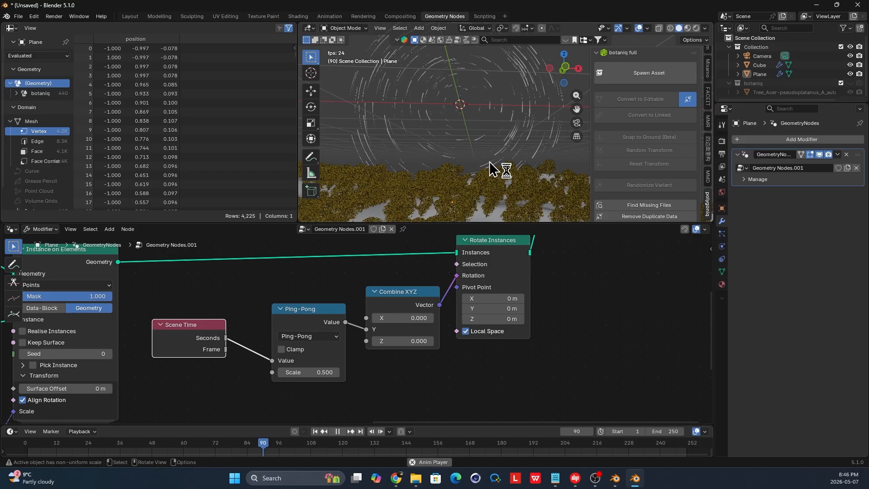
scroll(494, 163, "up", 5)
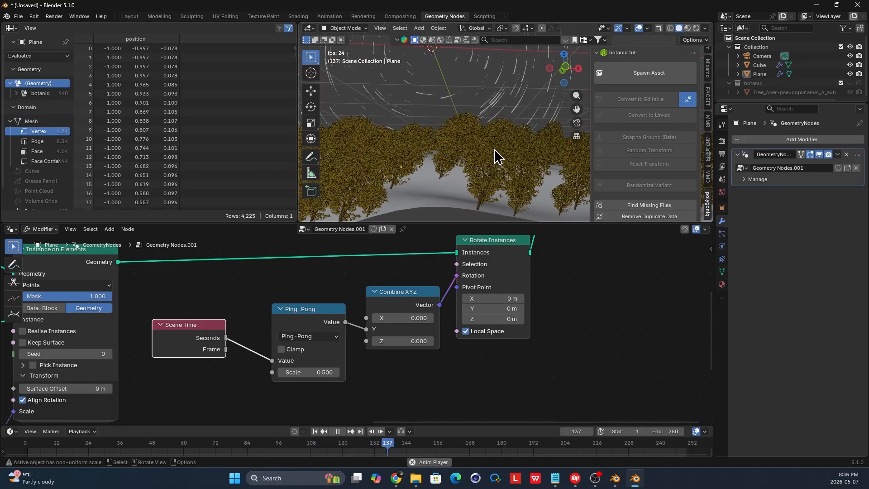
key("space")
Spread out the Rotate Instances, Combine XYZ and Ping-Pong nodes to make room between them
scroll(389, 337, "down", 3)
left_click_drag(475, 365, 448, 316)
left_click_drag(562, 265, 607, 245)
left_click_drag(500, 278, 566, 281)
left_click_drag(491, 310, 538, 309)
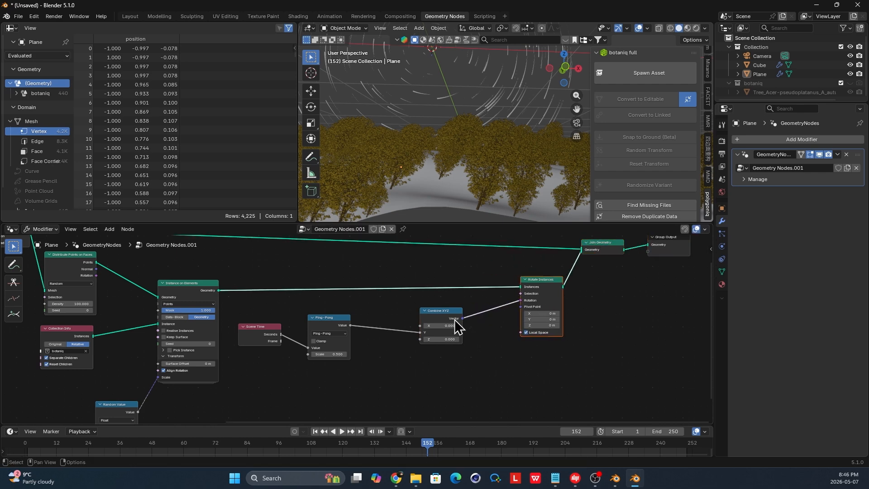
left_click_drag(458, 324, 492, 324)
left_click_drag(339, 326, 397, 325)
Set the Ping-Pong node's Scale to 0.2 and play the animation to check the tree motion
scroll(459, 203, "up", 5)
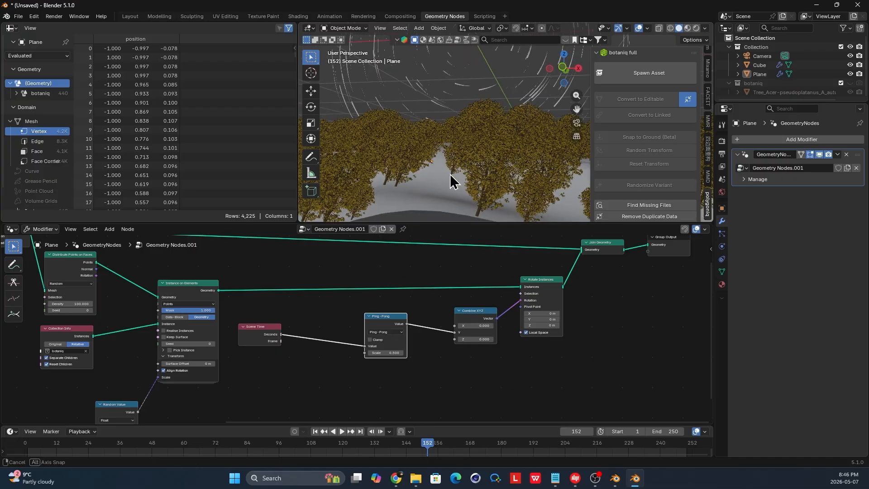
key("space")
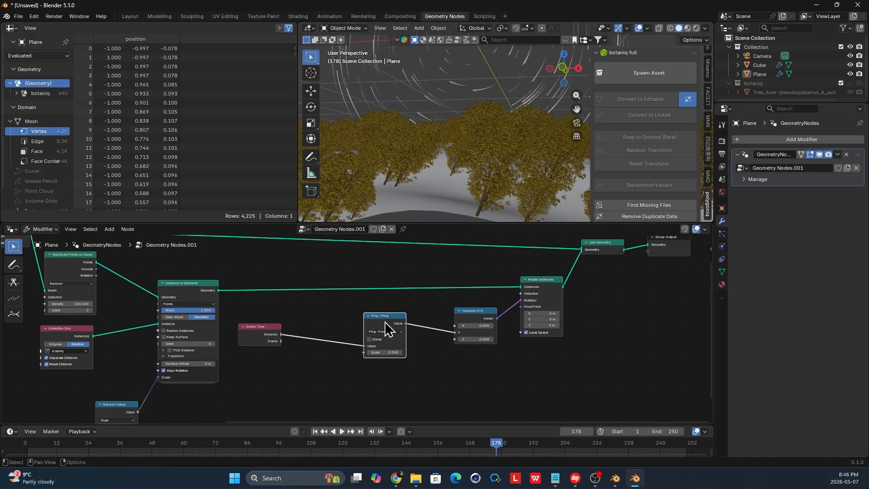
scroll(389, 328, "up", 2)
left_click(411, 367)
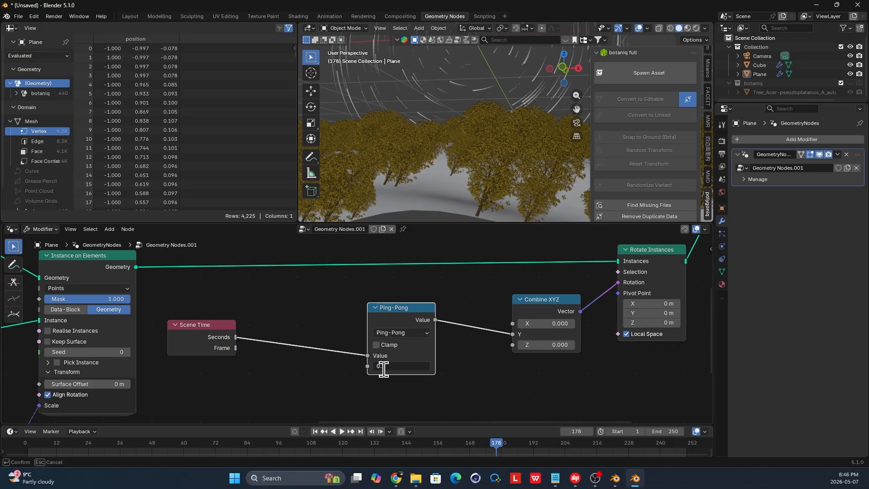
type("0.2")
key("Return")
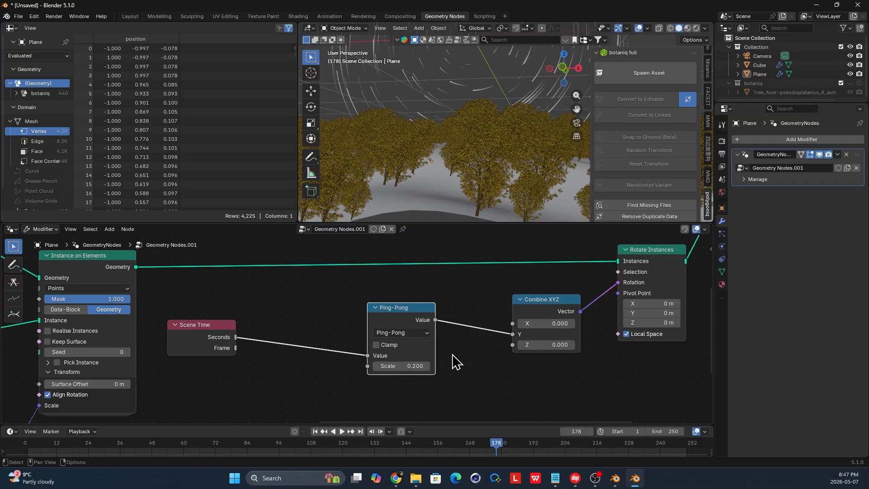
key("space")
key("space")
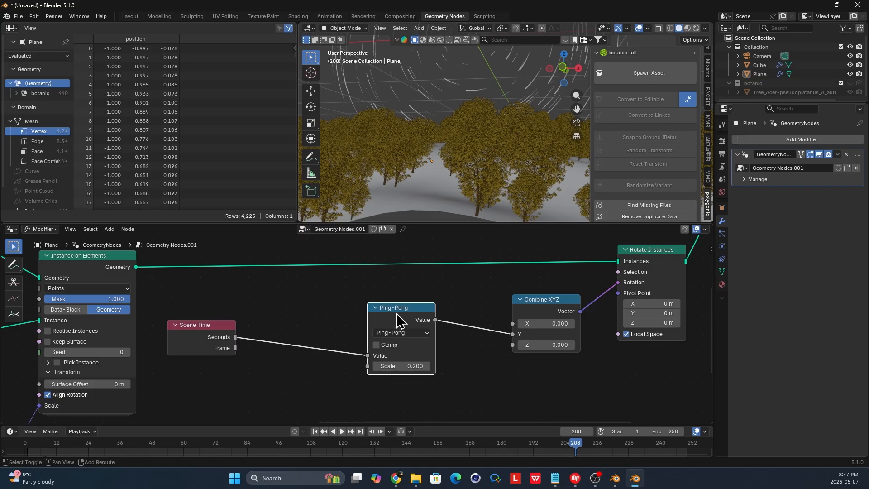
Insert a copy of the Ping-Pong node after Scene Time as Multiply with value 0.1, and preview the slower motion
key("shift+d")
left_click(299, 315)
left_click(303, 335)
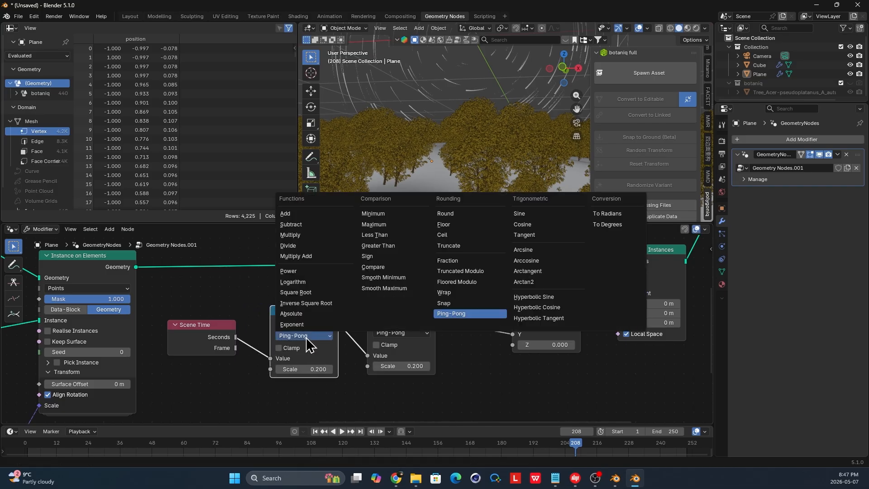
left_click(312, 240)
left_click(302, 369)
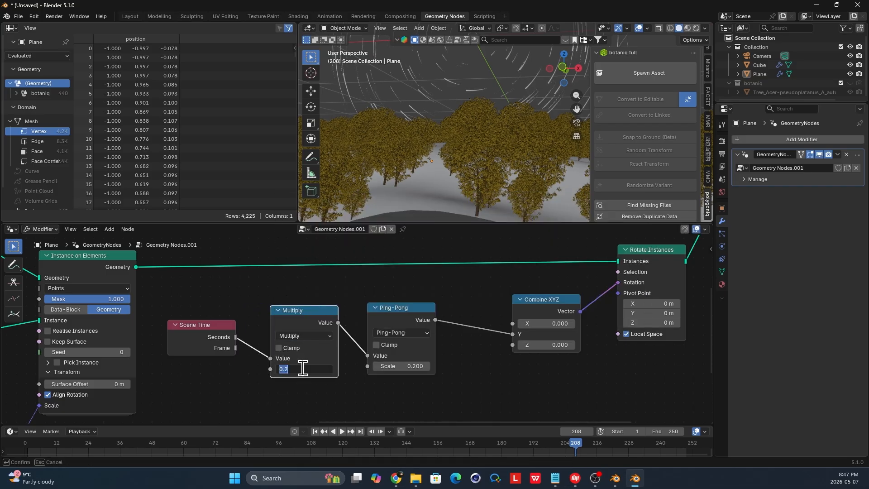
key("Return")
key("space")
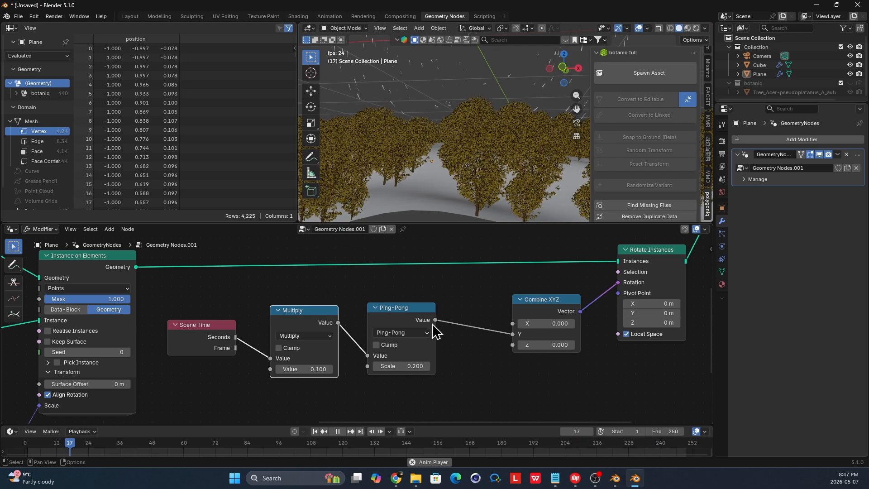
key("space")
Insert a copy of the Multiply node between Ping-Pong and Combine XYZ and change its operation to Subtract
left_click(384, 325)
left_click(305, 316)
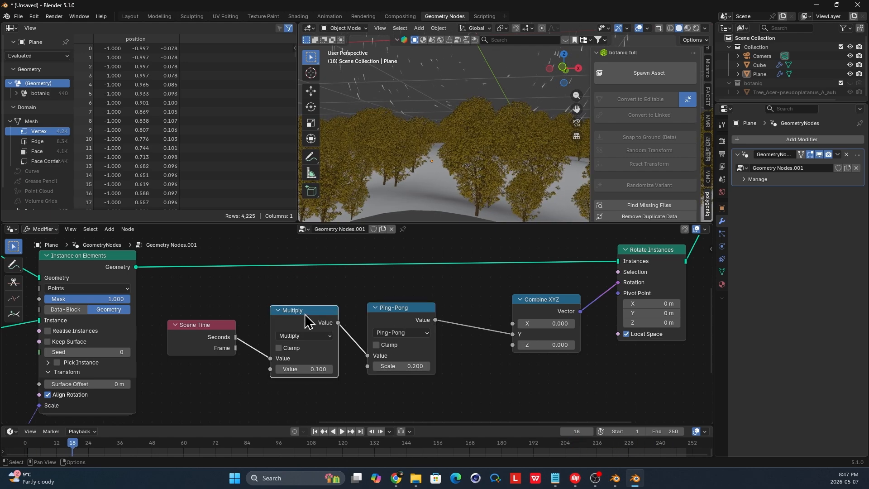
key("shift+d")
left_click(483, 314)
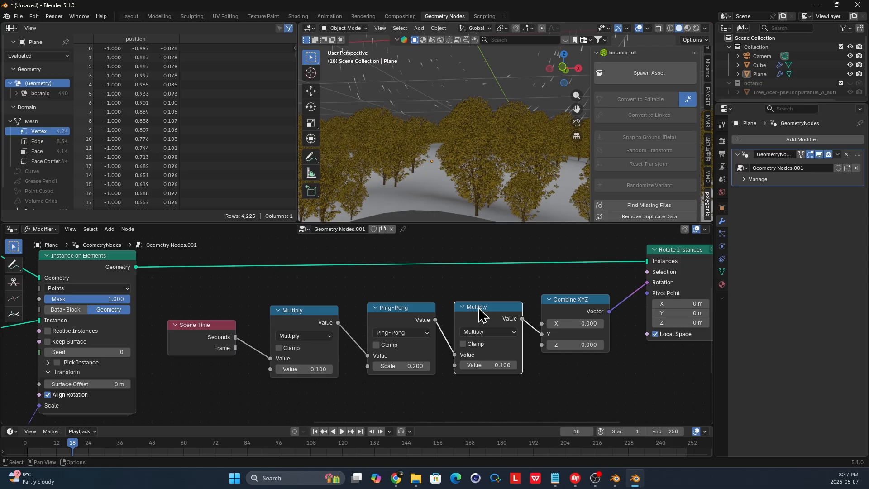
left_click(504, 331)
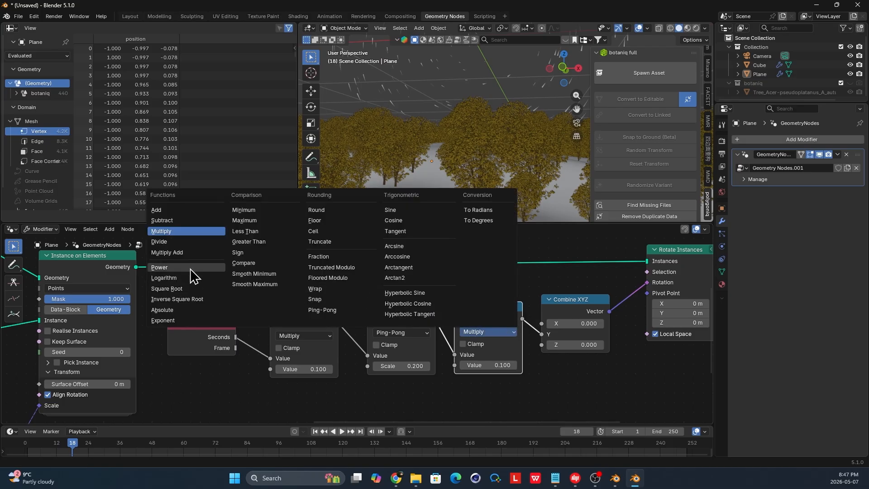
left_click(185, 221)
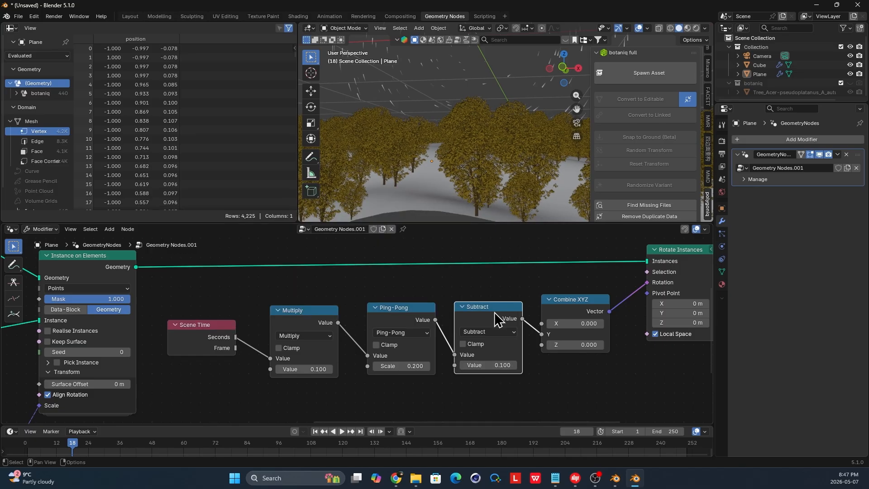
Inspect the Ping-Pong scale and Subtract value, and play the animation to preview the trees swaying
middle_click_drag(495, 317, 383, 350)
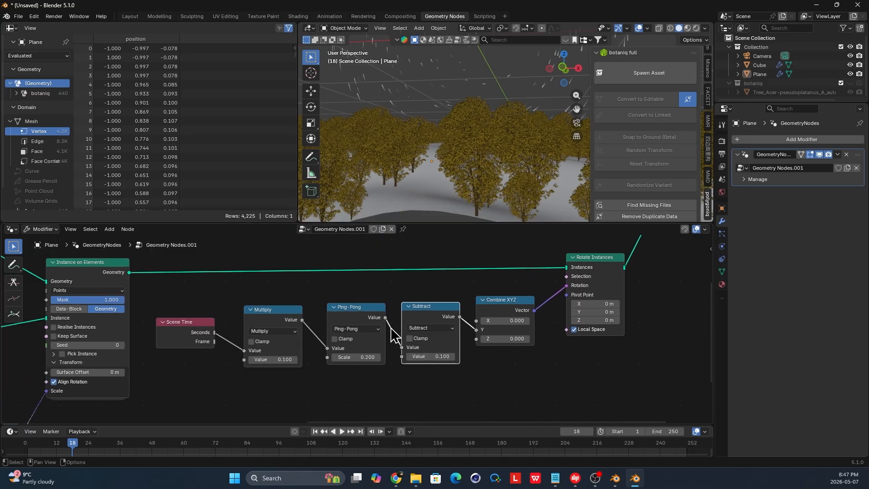
scroll(382, 353, "up", 2)
left_click(383, 353)
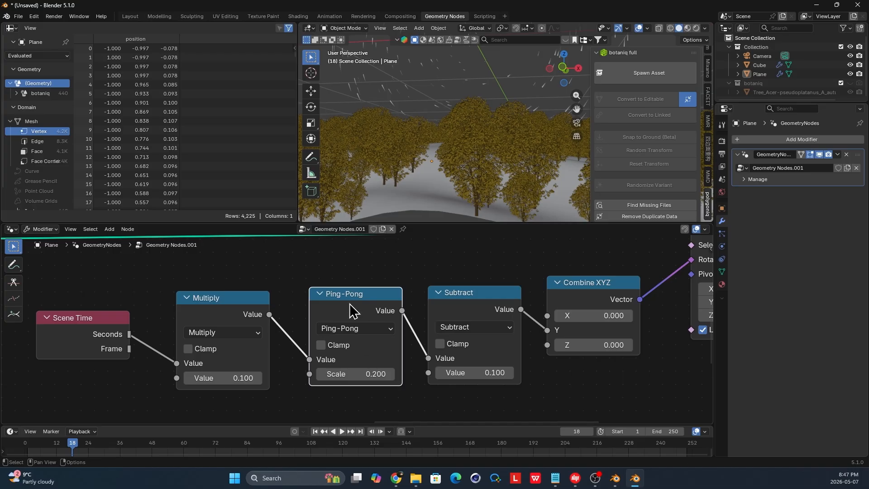
left_click(391, 376)
left_click(481, 311)
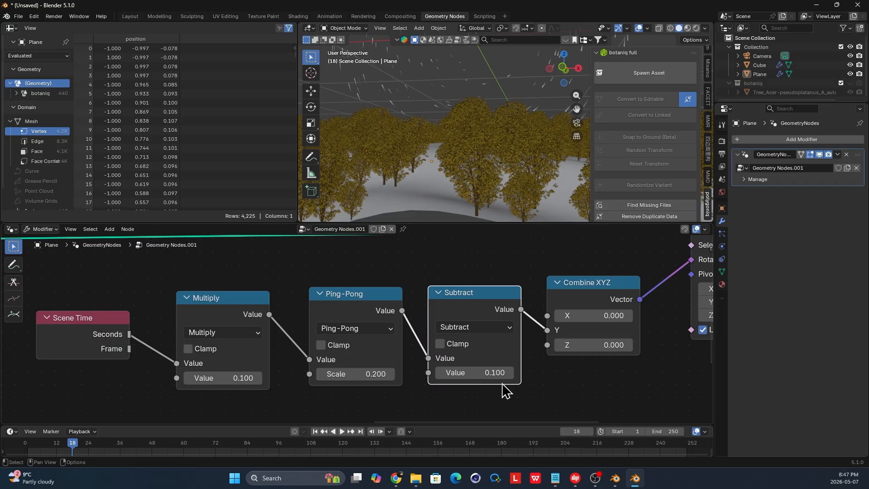
scroll(469, 372, "down", 3)
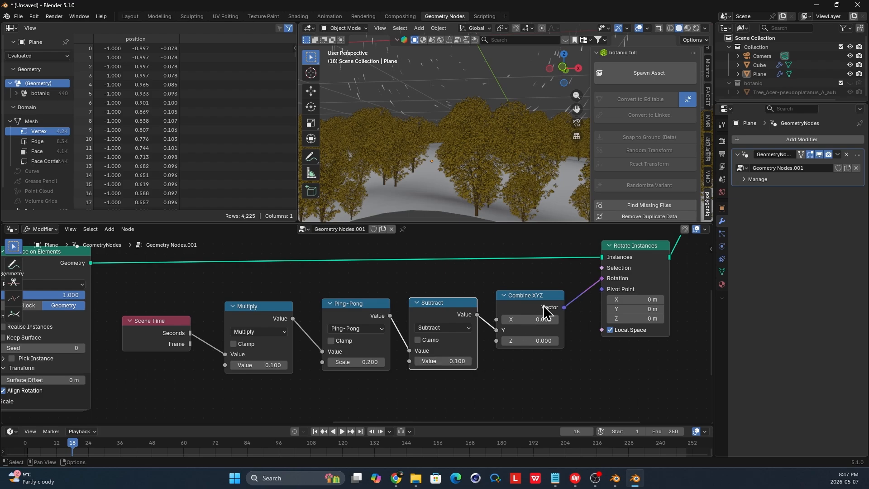
key("space")
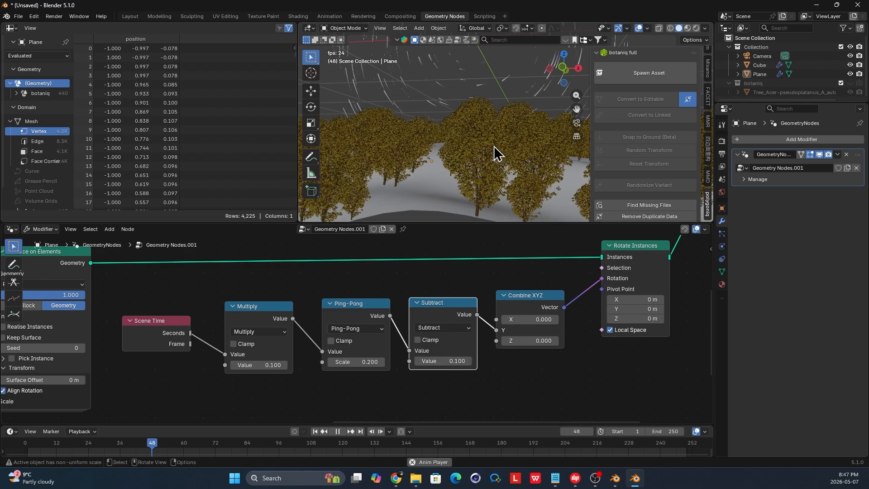
middle_click_drag(446, 156, 466, 155)
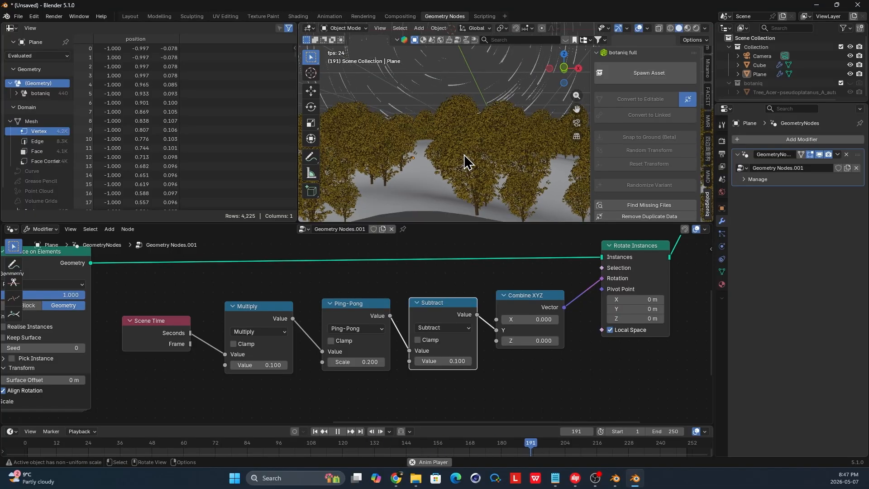
key("space")
Insert a copy of the Multiply node directly after Scene Time and change its operation to Add
scroll(235, 302, "down", 2)
middle_click_drag(235, 296, 308, 301)
left_click_drag(274, 330, 271, 331)
left_click(334, 330)
key("shift+d")
left_click(304, 333)
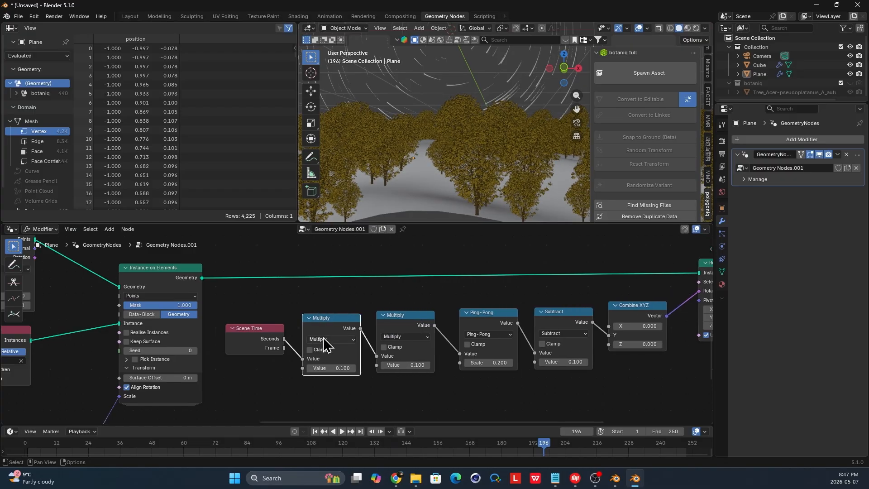
scroll(327, 339, "up", 4)
left_click(333, 338)
left_click(333, 203)
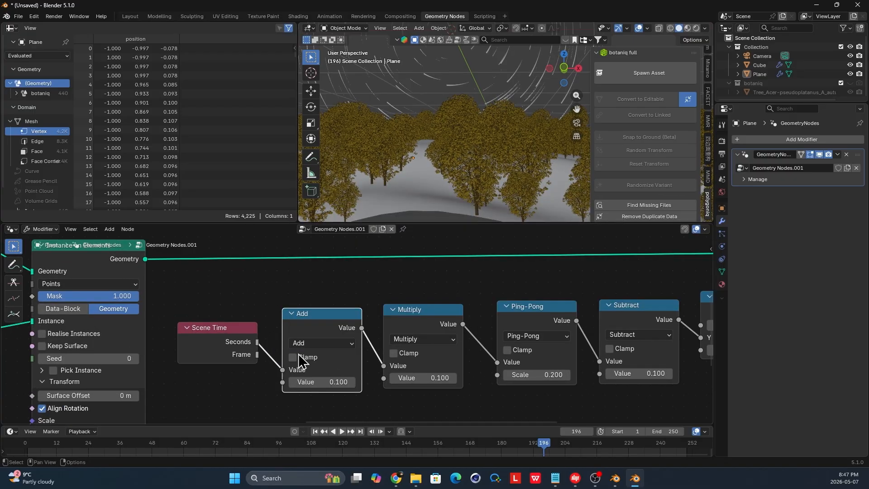
Add a Random Value node connected to the Add node's second value input and preview the animation
middle_click_drag(289, 373, 301, 322)
key("shift+a")
type("rand")
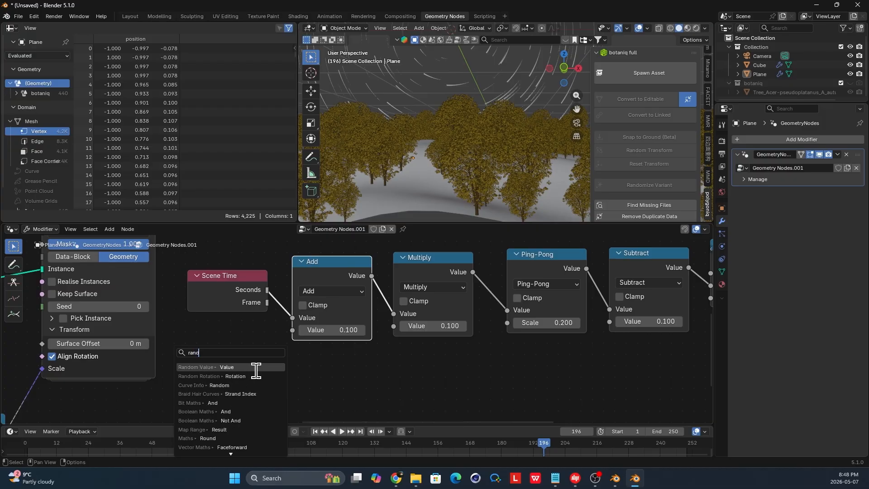
left_click(254, 376)
left_click(251, 362)
scroll(251, 363, "down", 2)
key("space")
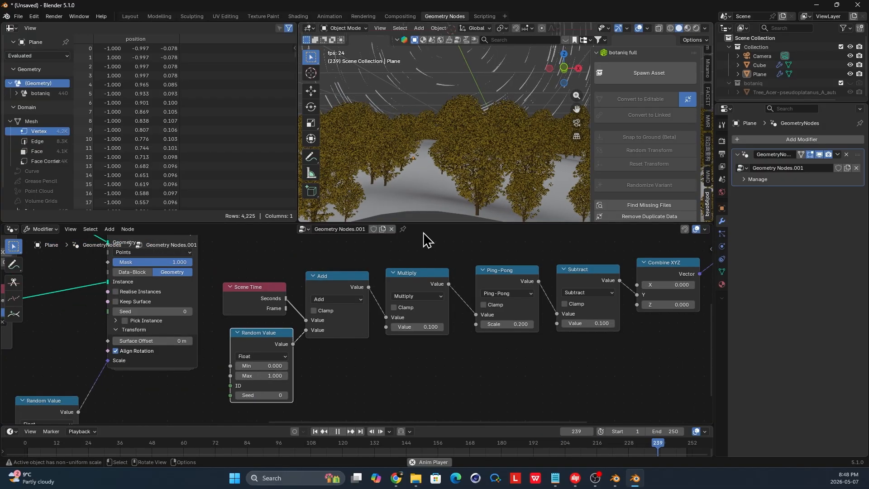
key("space")
Set the new Random Value node's Max to 3 and play the animation to check the trees' varied sway
left_click(268, 375)
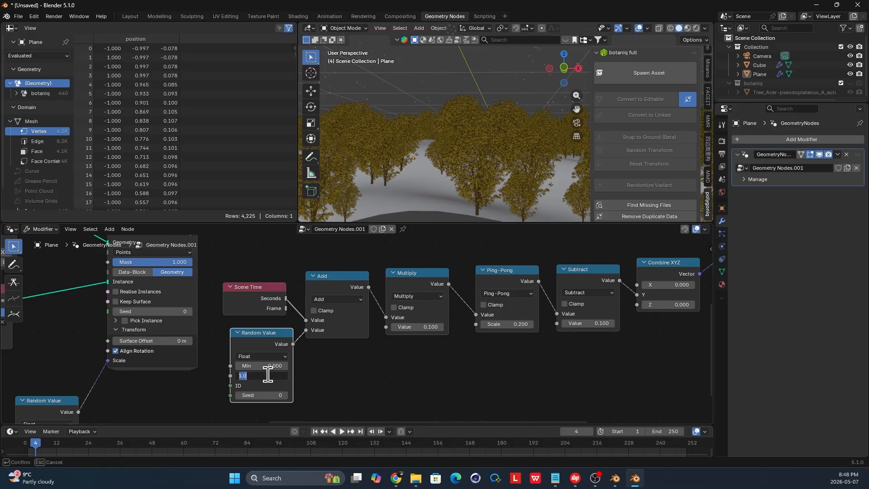
type("3")
key("Return")
key("space")
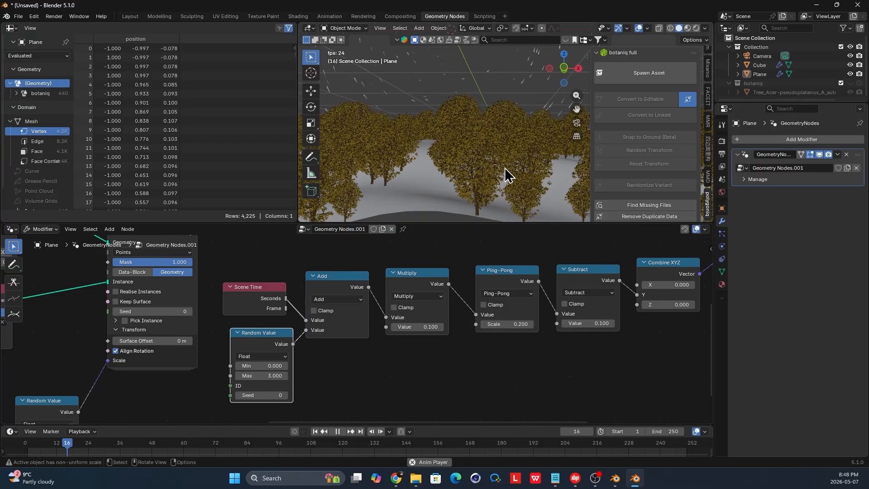
left_click(516, 77)
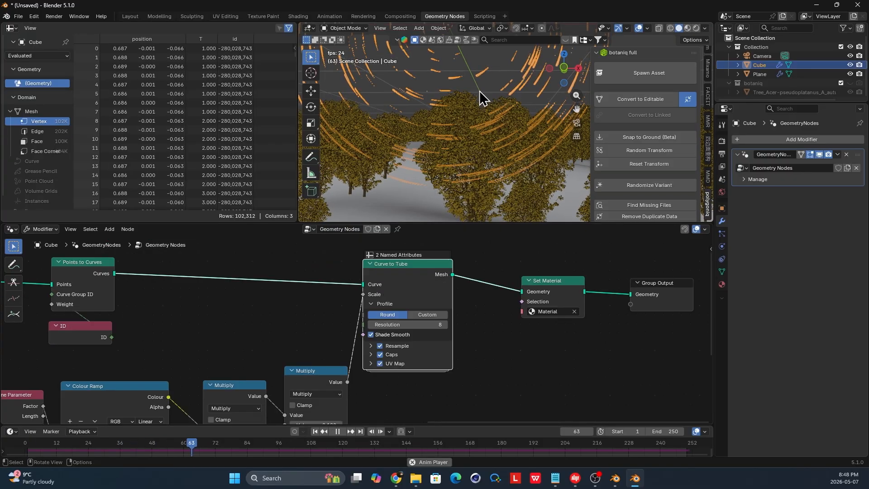
left_click(479, 90)
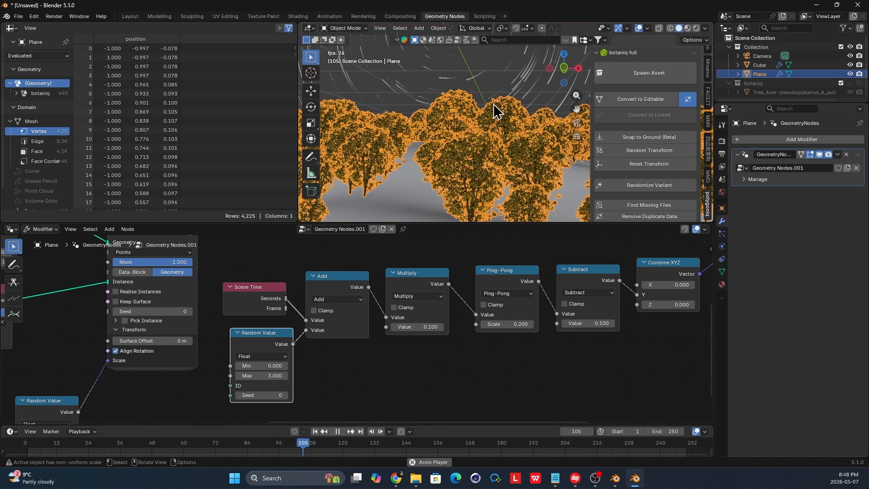
key("space")
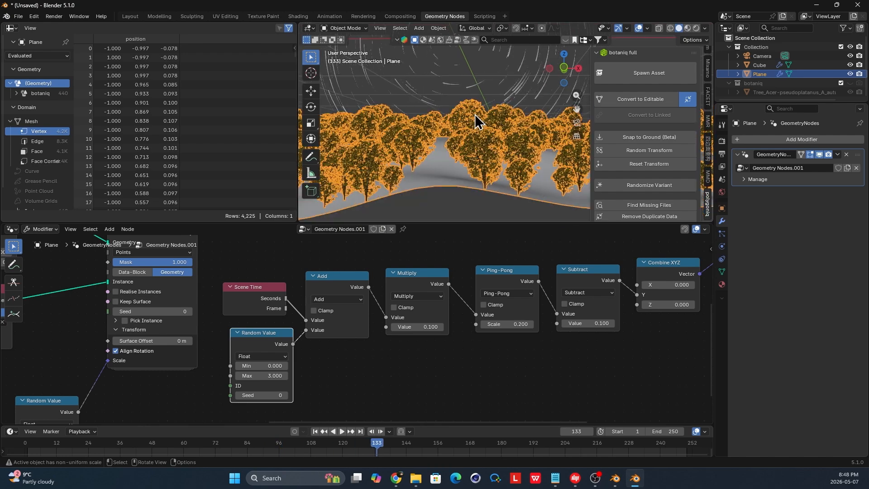
Hide the 3D viewport's sidebar and switch the viewport to rendered shading, framing the sky and trees
key("n")
middle_click_drag(528, 124, 563, 157)
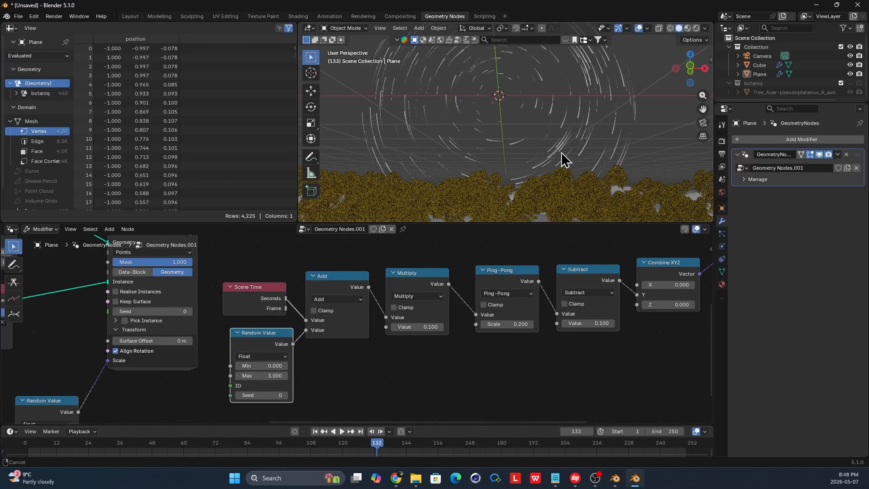
left_click(697, 28)
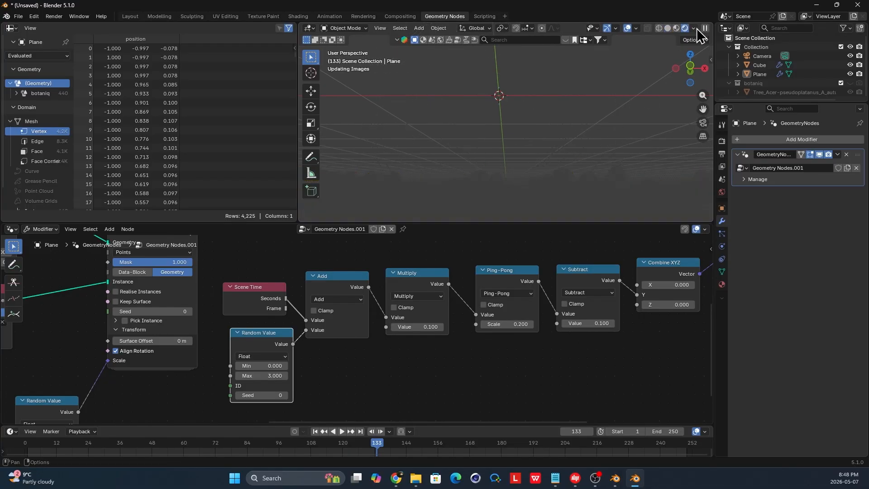